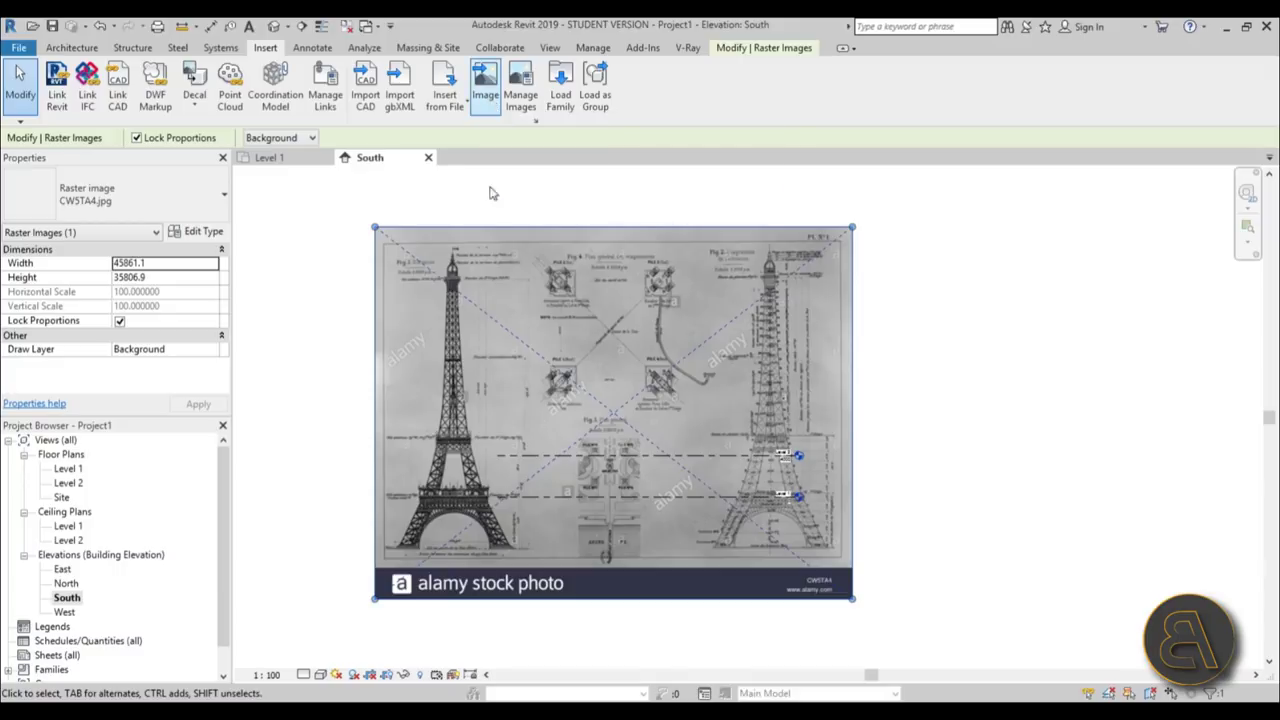
- Move the CW5TA4.jpg raster image up so the base line of the left Eiffel Tower drawing sits on Level 1
{"action": "left_click", "coordinate": [337, 449]}
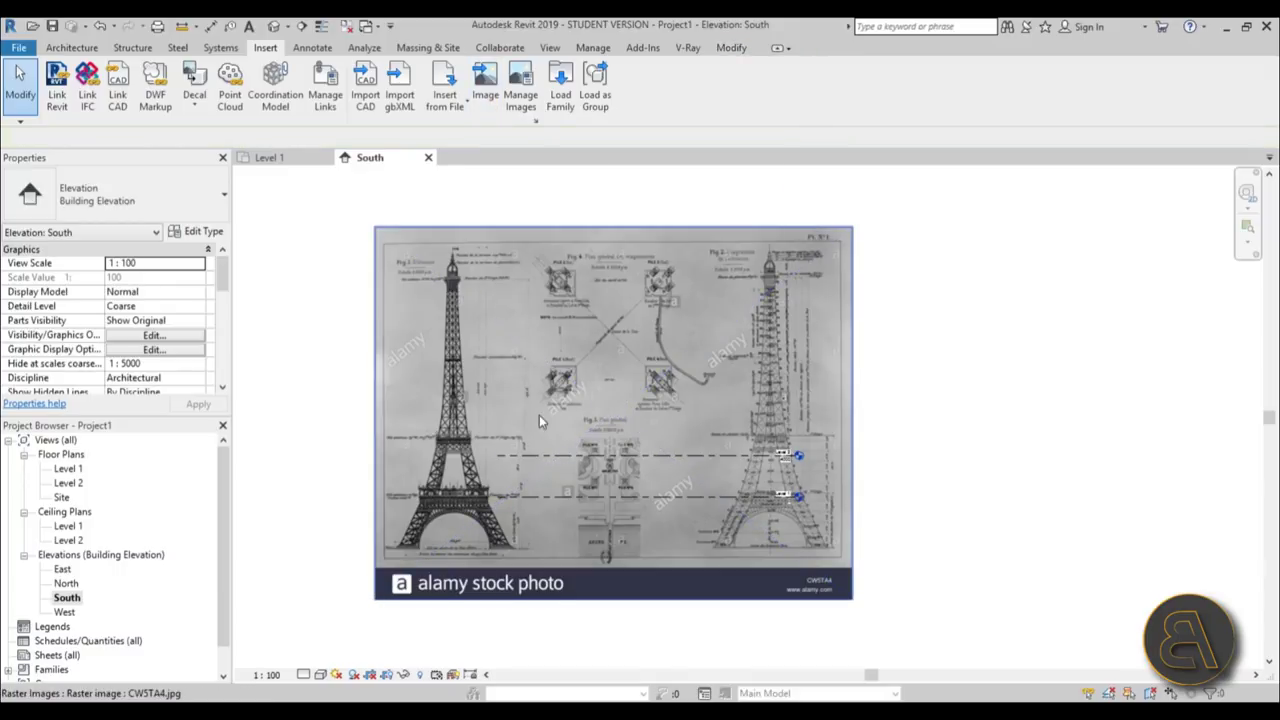
{"action": "left_click_drag", "start_coordinate": [520, 426], "coordinate": [670, 351]}
{"action": "scroll", "coordinate": [620, 478], "scroll_direction": "up", "scroll_amount": 3}
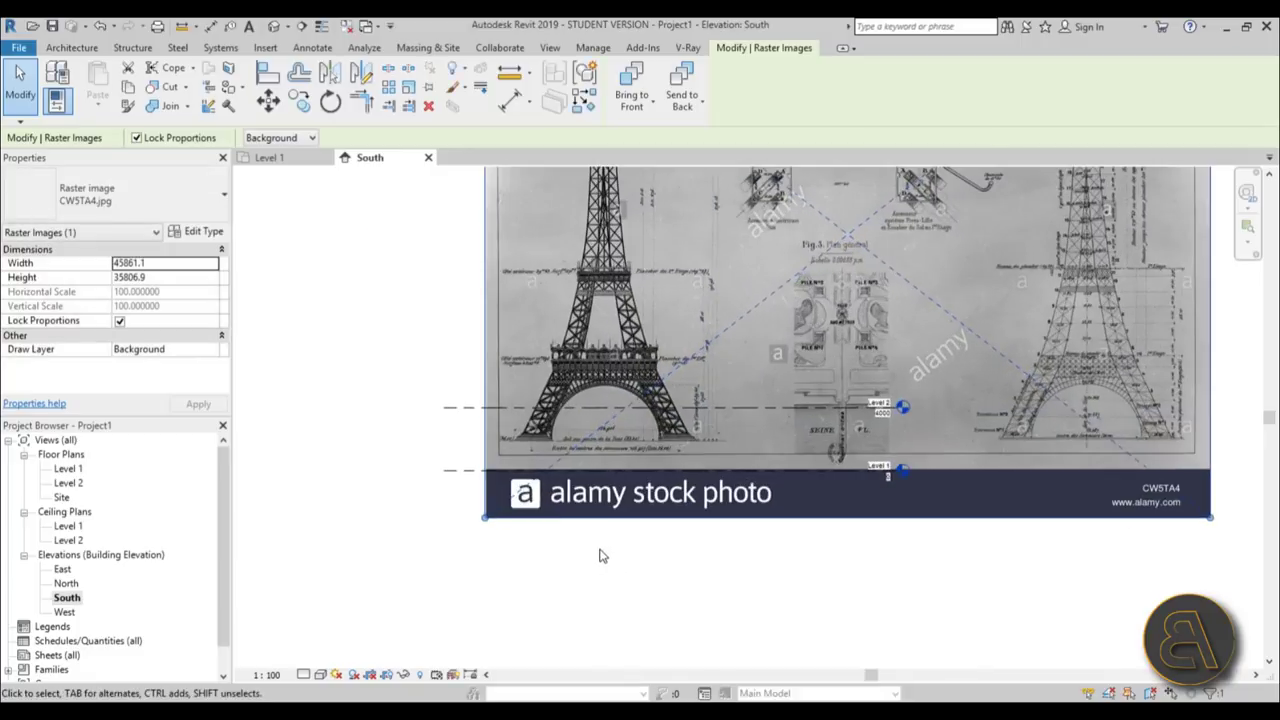
{"action": "scroll", "coordinate": [612, 473], "scroll_direction": "up", "scroll_amount": 2}
{"action": "scroll", "coordinate": [640, 475], "scroll_direction": "down", "scroll_amount": 5}
{"action": "scroll", "coordinate": [601, 317], "scroll_direction": "up", "scroll_amount": 2}
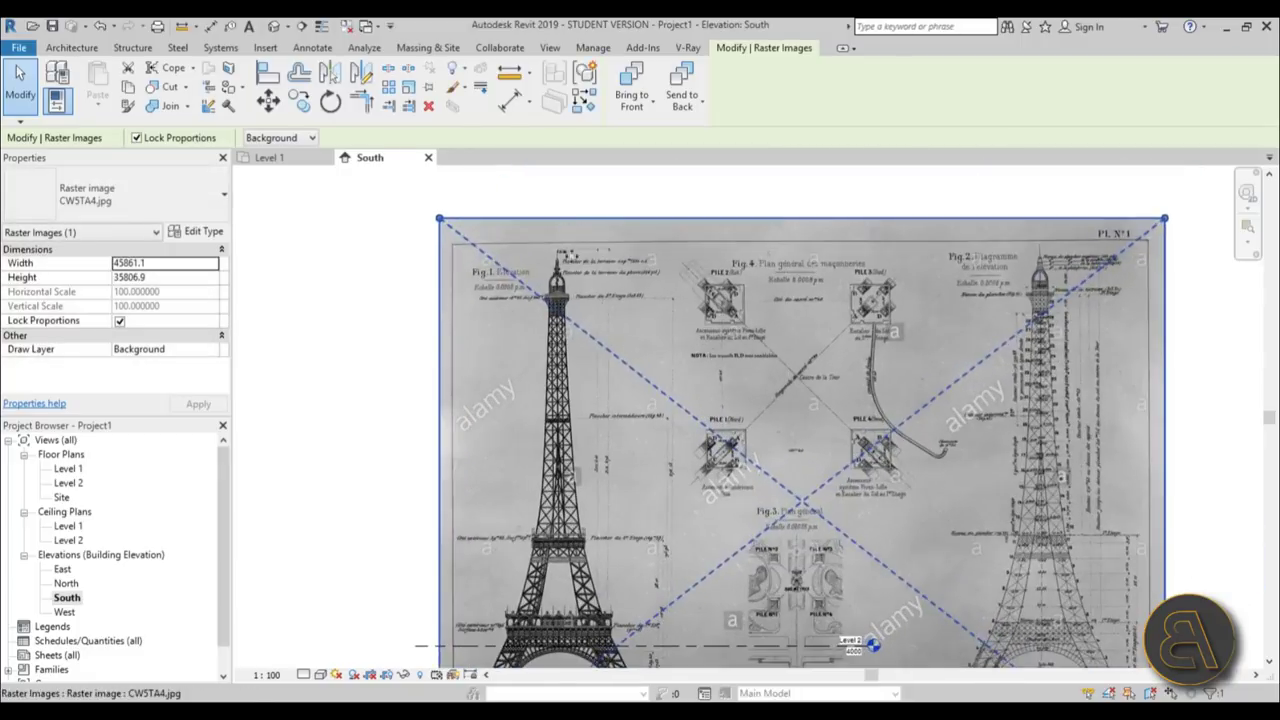
{"action": "scroll", "coordinate": [571, 586], "scroll_direction": "down", "scroll_amount": 2}
{"action": "scroll", "coordinate": [407, 484], "scroll_direction": "up", "scroll_amount": 6}
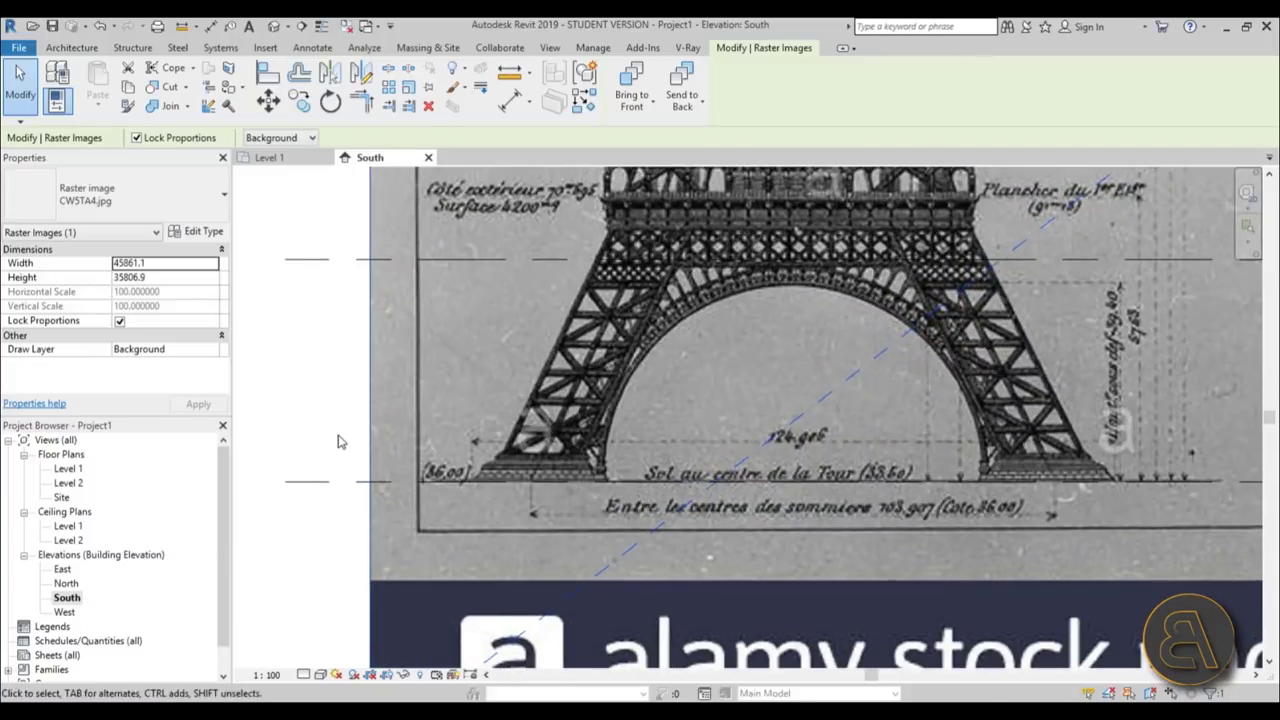
{"action": "scroll", "coordinate": [557, 497], "scroll_direction": "up", "scroll_amount": 6}
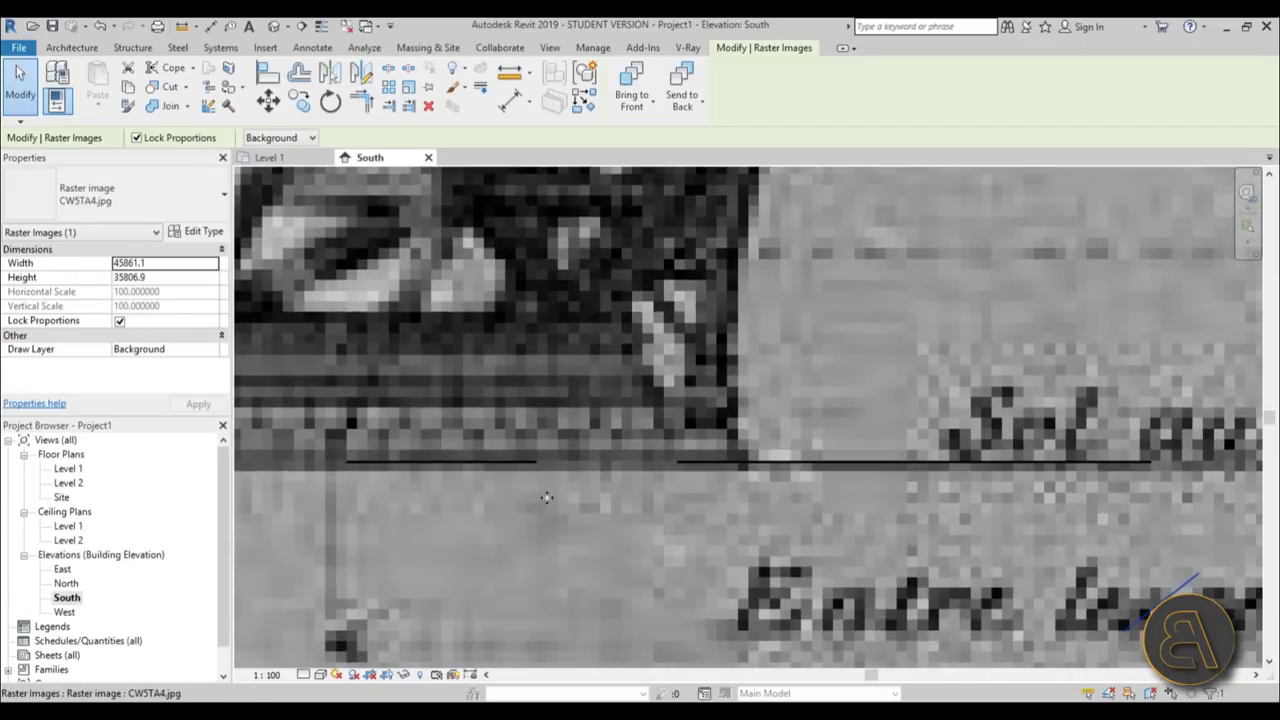
{"action": "scroll", "coordinate": [547, 497], "scroll_direction": "down", "scroll_amount": 6}
{"action": "left_click", "coordinate": [415, 581]}
{"action": "scroll", "coordinate": [415, 581], "scroll_direction": "down", "scroll_amount": 2}
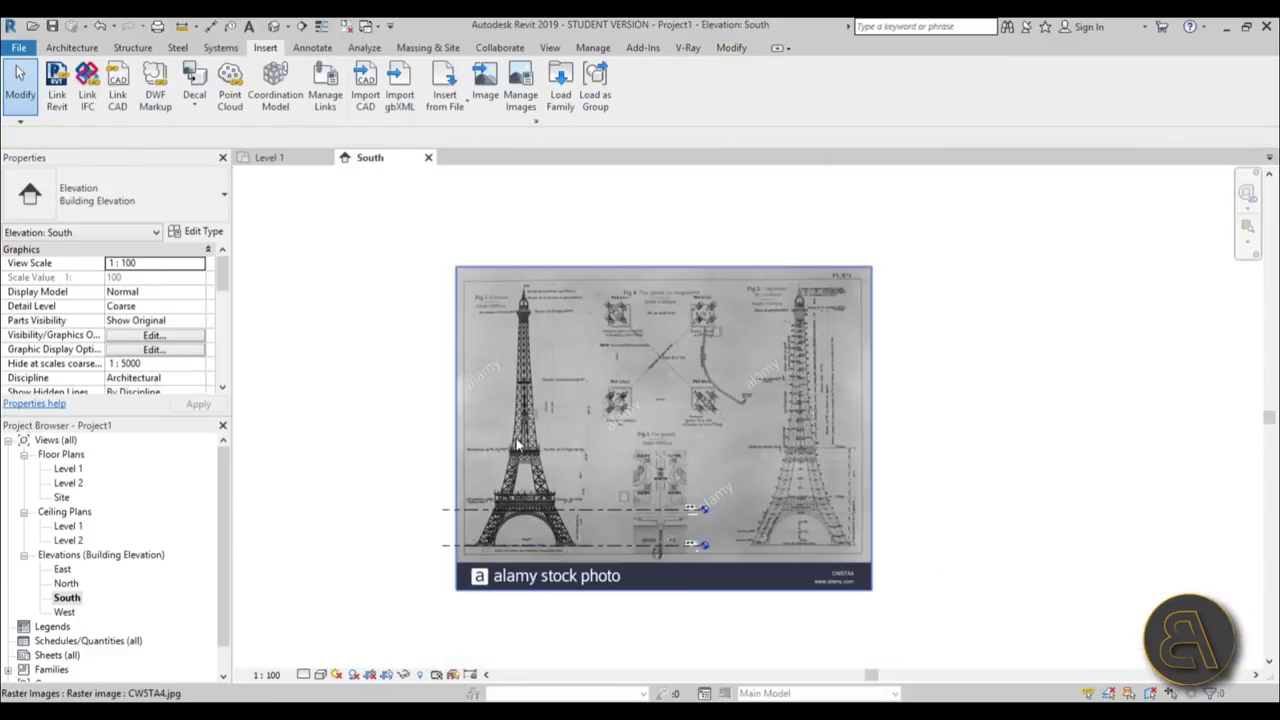
- Nudge the raster image to the right in several small increments, keeping the tower's base on Level 1
{"action": "left_click", "coordinate": [462, 440]}
{"action": "key", "text": "Right"}
{"action": "key", "text": "Right"}
{"action": "key", "text": "Right"}
{"action": "key", "text": "Right"}
{"action": "key", "text": "Right"}
{"action": "key", "text": "Right"}
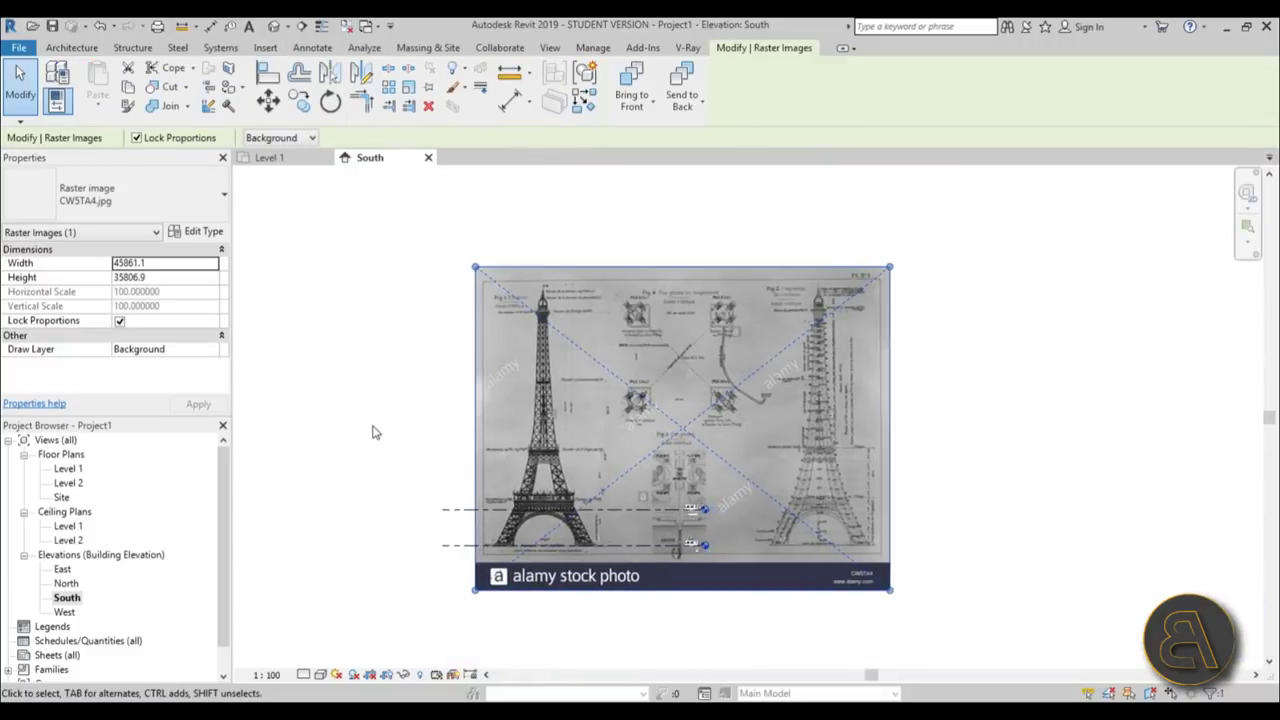
{"action": "key", "text": "Right"}
{"action": "left_click", "coordinate": [418, 355]}
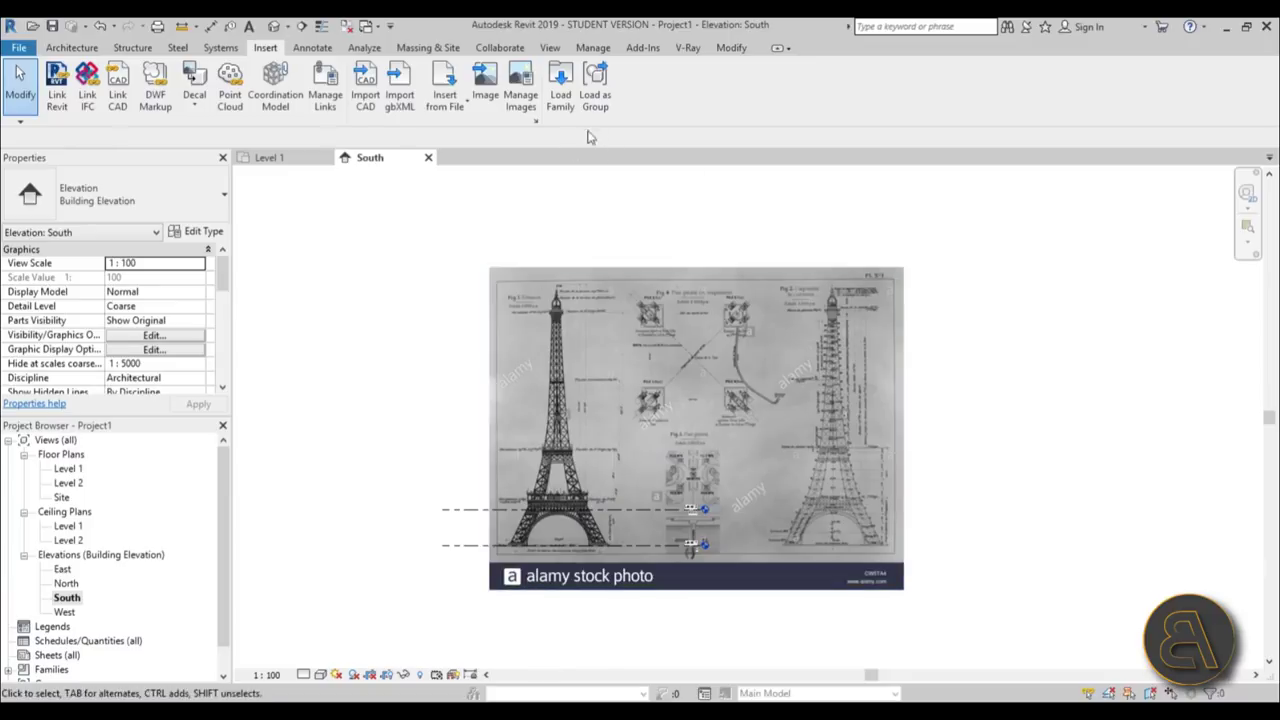
- Draw a vertical grid line through the left tower, from below the raster image to above it
{"action": "left_click", "coordinate": [72, 48]}
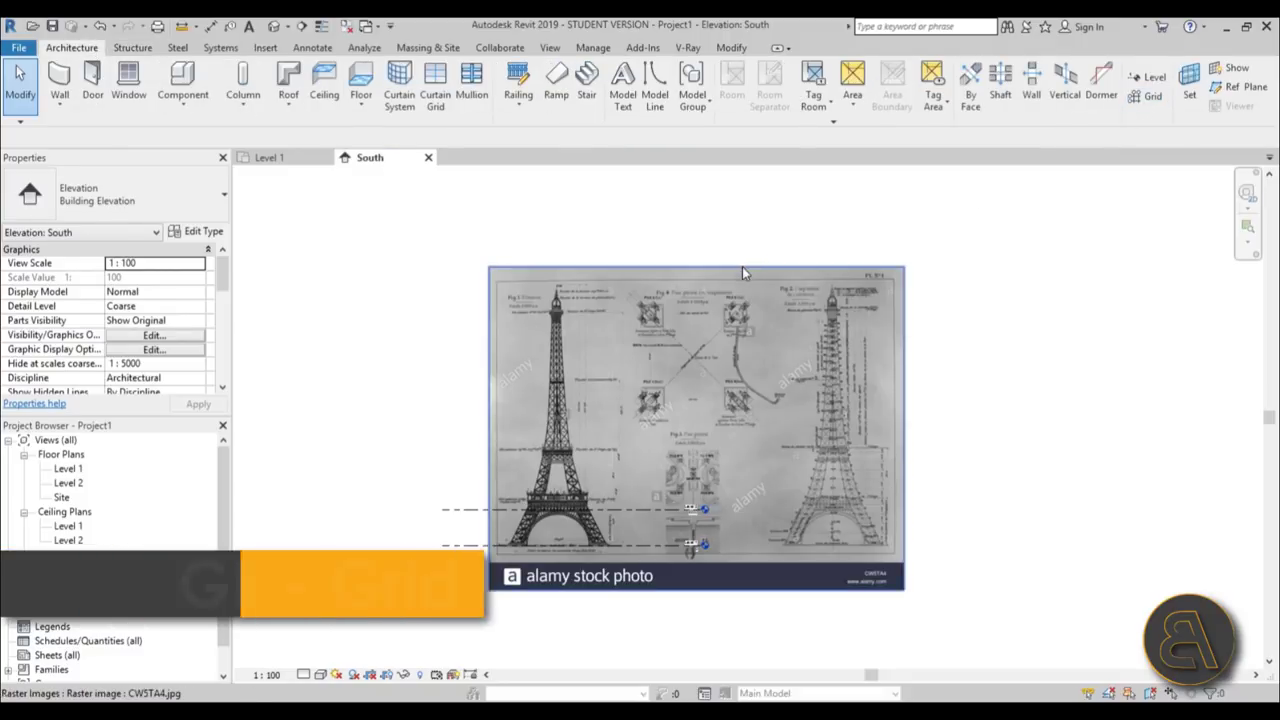
{"action": "key", "text": "g"}
{"action": "key", "text": "r"}
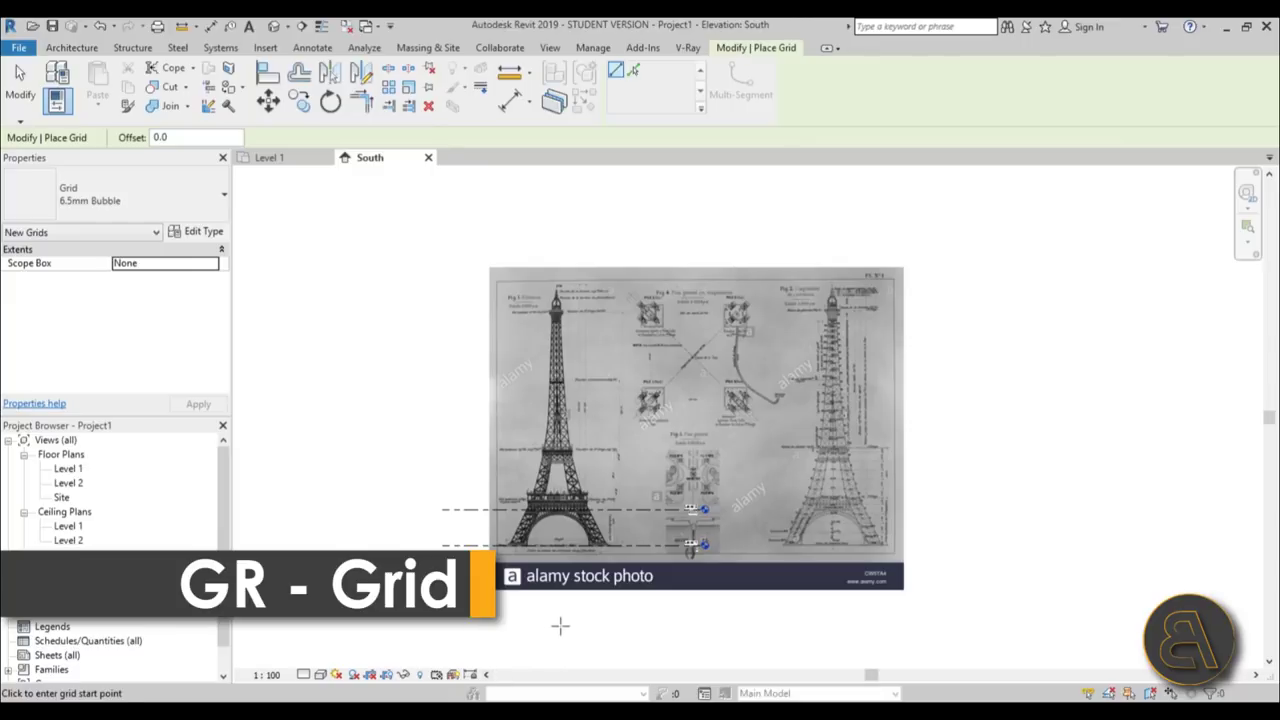
{"action": "left_click", "coordinate": [561, 622]}
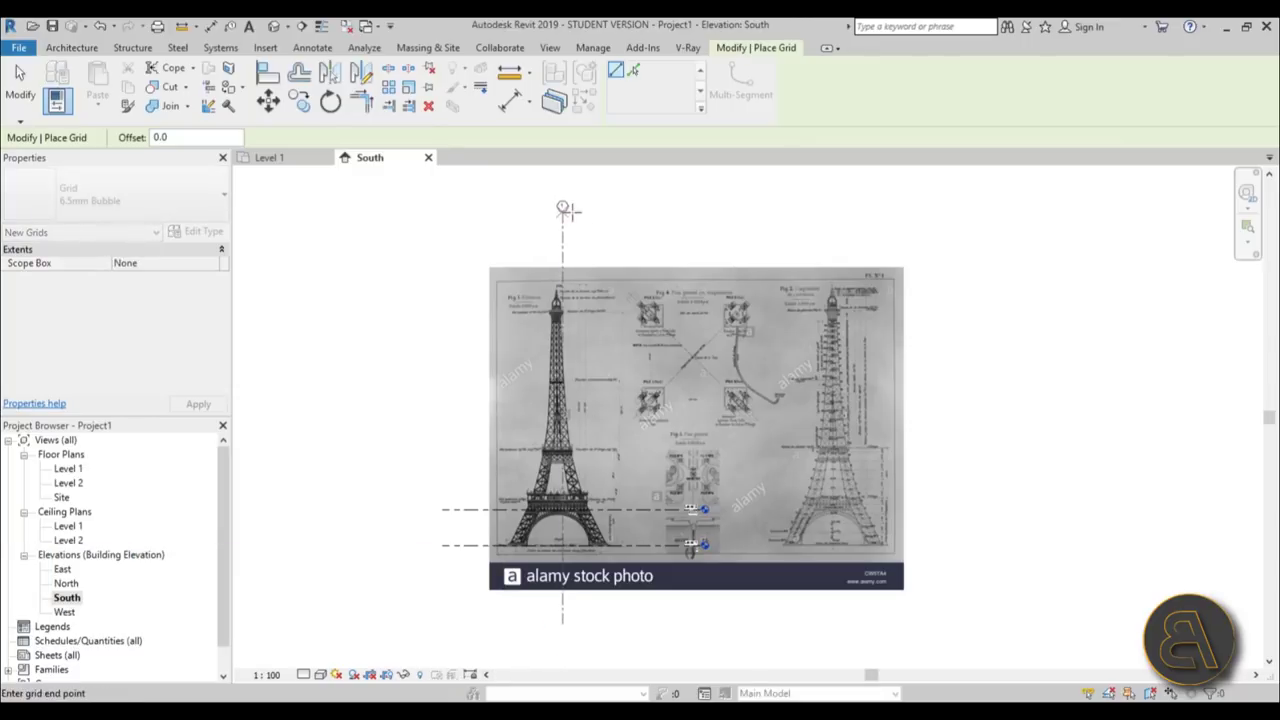
{"action": "left_click", "coordinate": [563, 209]}
{"action": "key", "text": "Escape"}
{"action": "key", "text": "Escape"}
- Move the grid line sideways onto the central axis of the left tower
{"action": "scroll", "coordinate": [569, 258], "scroll_direction": "up", "scroll_amount": 3}
{"action": "left_click", "coordinate": [535, 253]}
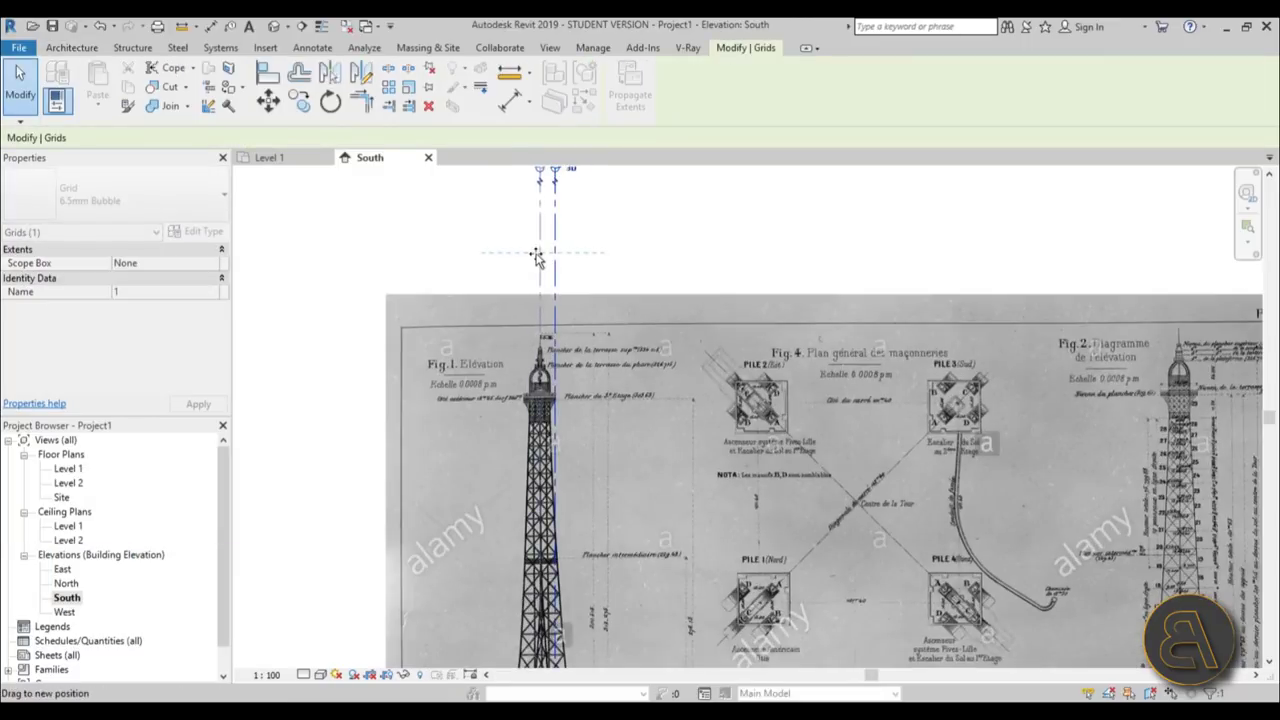
{"action": "scroll", "coordinate": [535, 253], "scroll_direction": "down", "scroll_amount": 3}
{"action": "scroll", "coordinate": [530, 473], "scroll_direction": "up", "scroll_amount": 6}
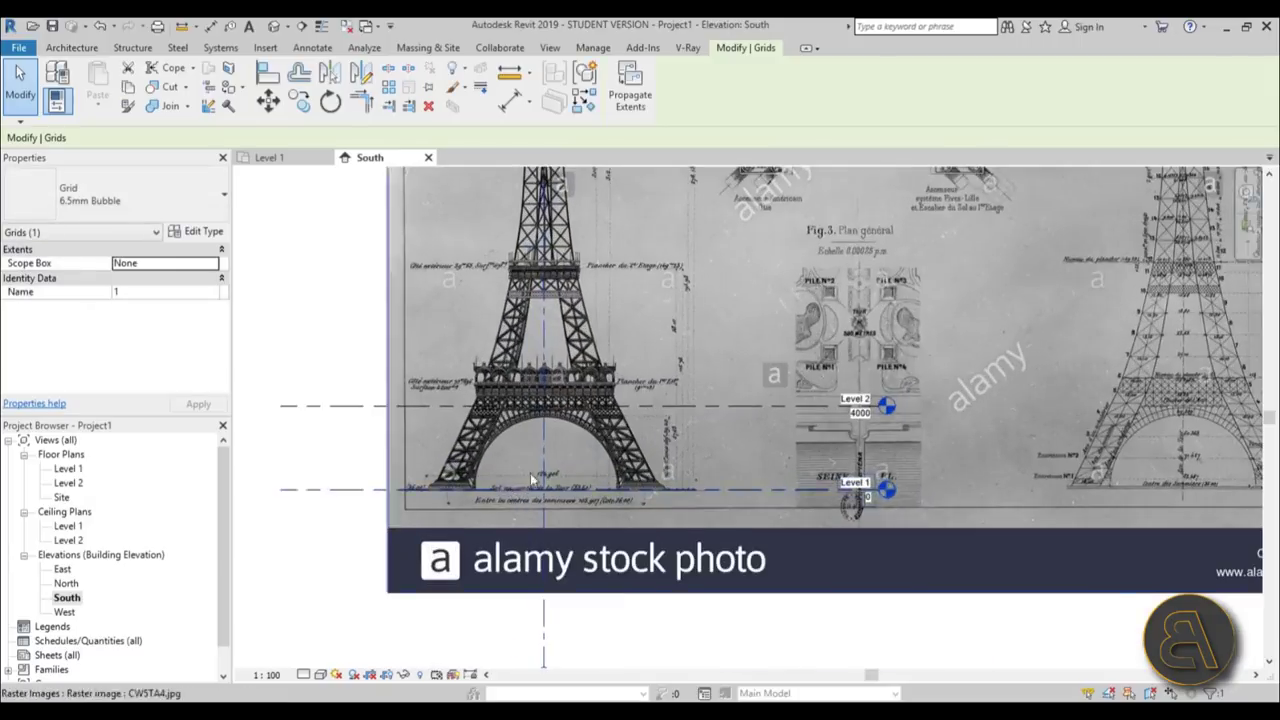
{"action": "scroll", "coordinate": [572, 322], "scroll_direction": "up", "scroll_amount": 3}
{"action": "middle_click_drag", "start_coordinate": [572, 322], "coordinate": [537, 623]}
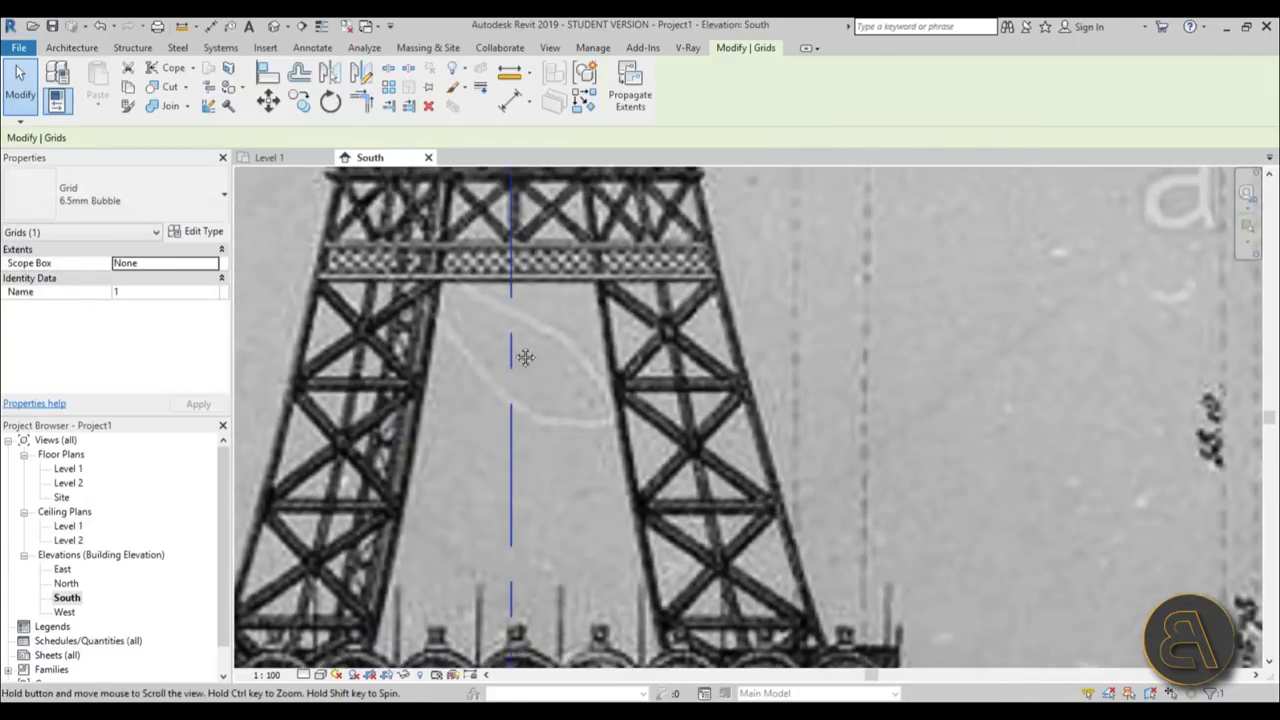
{"action": "middle_click_drag", "start_coordinate": [523, 337], "coordinate": [500, 500]}
- Nudge the grid line left so it runs through the centre of the flagpole at the tower's tip
{"action": "scroll", "coordinate": [500, 497], "scroll_direction": "down", "scroll_amount": 3}
{"action": "middle_click_drag", "start_coordinate": [480, 200], "coordinate": [520, 470]}
{"action": "scroll", "coordinate": [493, 258], "scroll_direction": "up", "scroll_amount": 4}
{"action": "scroll", "coordinate": [493, 258], "scroll_direction": "down", "scroll_amount": 3}
{"action": "scroll", "coordinate": [537, 352], "scroll_direction": "up", "scroll_amount": 4}
{"action": "scroll", "coordinate": [593, 329], "scroll_direction": "up", "scroll_amount": 4}
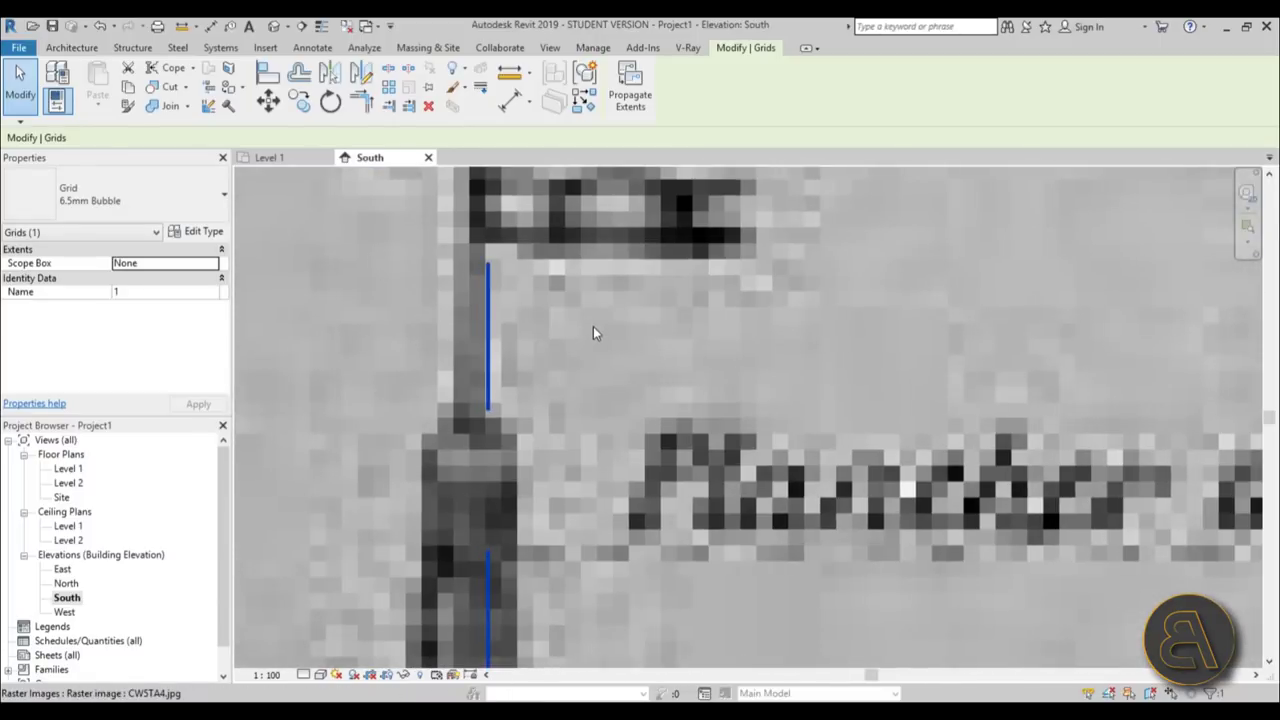
{"action": "key", "text": "Left"}
{"action": "key", "text": "Left"}
{"action": "key", "text": "Left"}
{"action": "key", "text": "Left"}
{"action": "key", "text": "Left"}
{"action": "key", "text": "Left"}
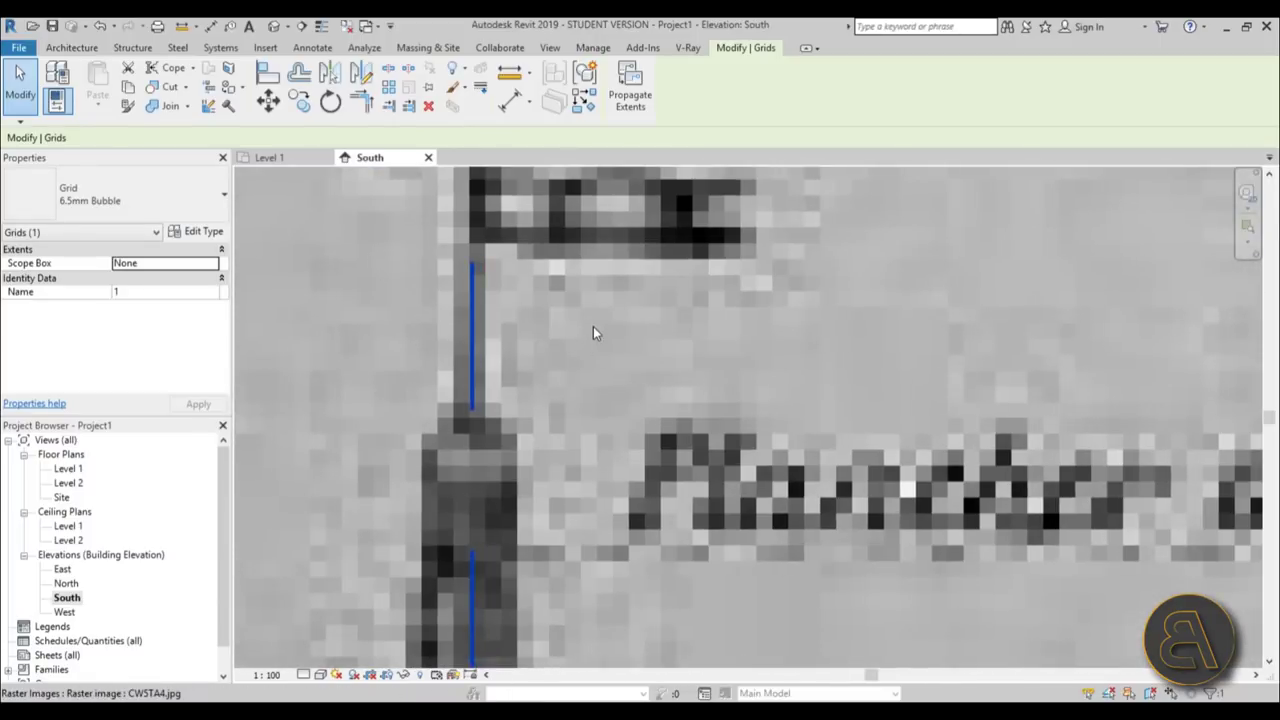
{"action": "scroll", "coordinate": [593, 326], "scroll_direction": "down", "scroll_amount": 8}
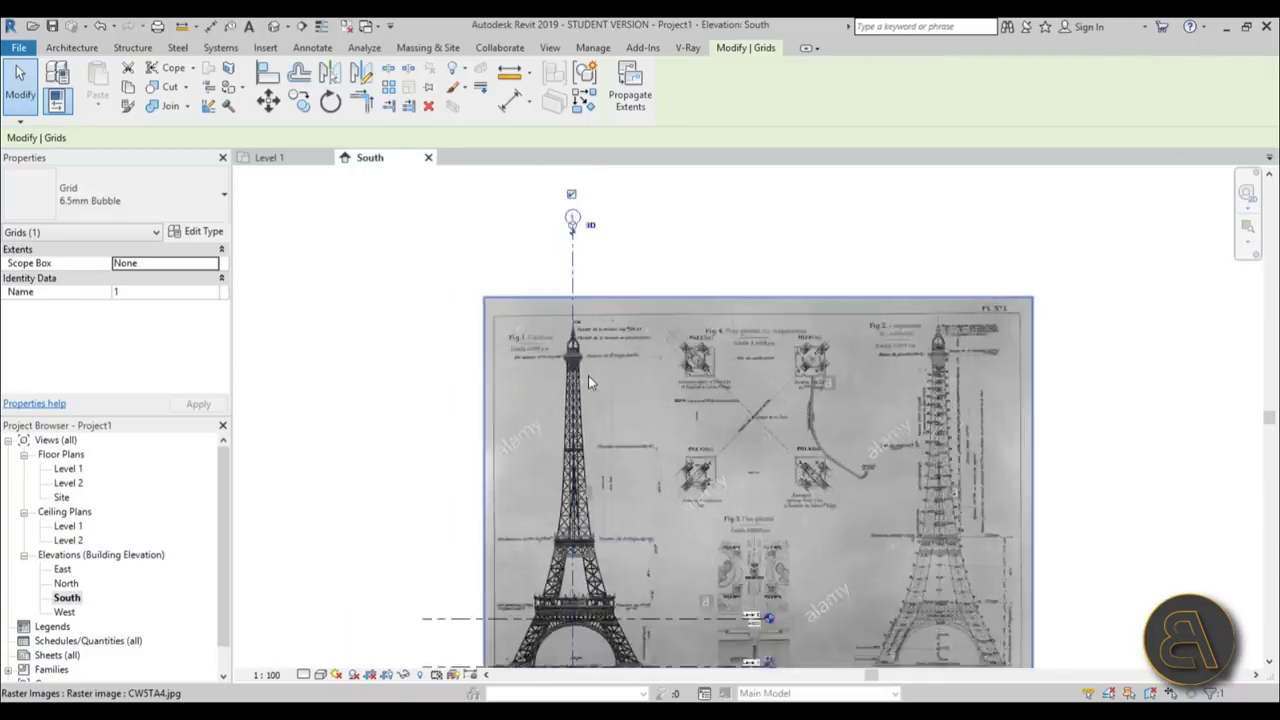
{"action": "scroll", "coordinate": [537, 327], "scroll_direction": "up", "scroll_amount": 2}
{"action": "left_click", "coordinate": [330, 103]}
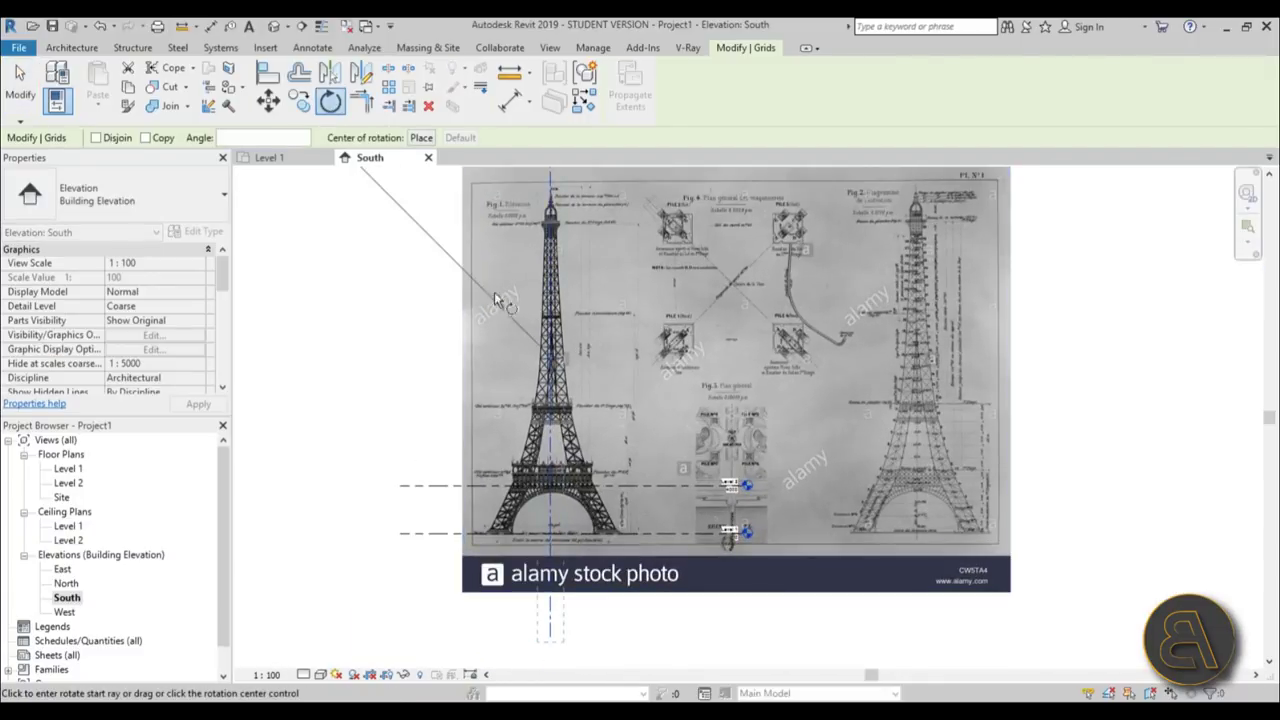
{"action": "key", "text": "Escape"}
{"action": "key", "text": "Escape"}
- Try to rotate the raster image about a rotation centre placed on the grid line at the left tower's flagpole
{"action": "left_click", "coordinate": [659, 290]}
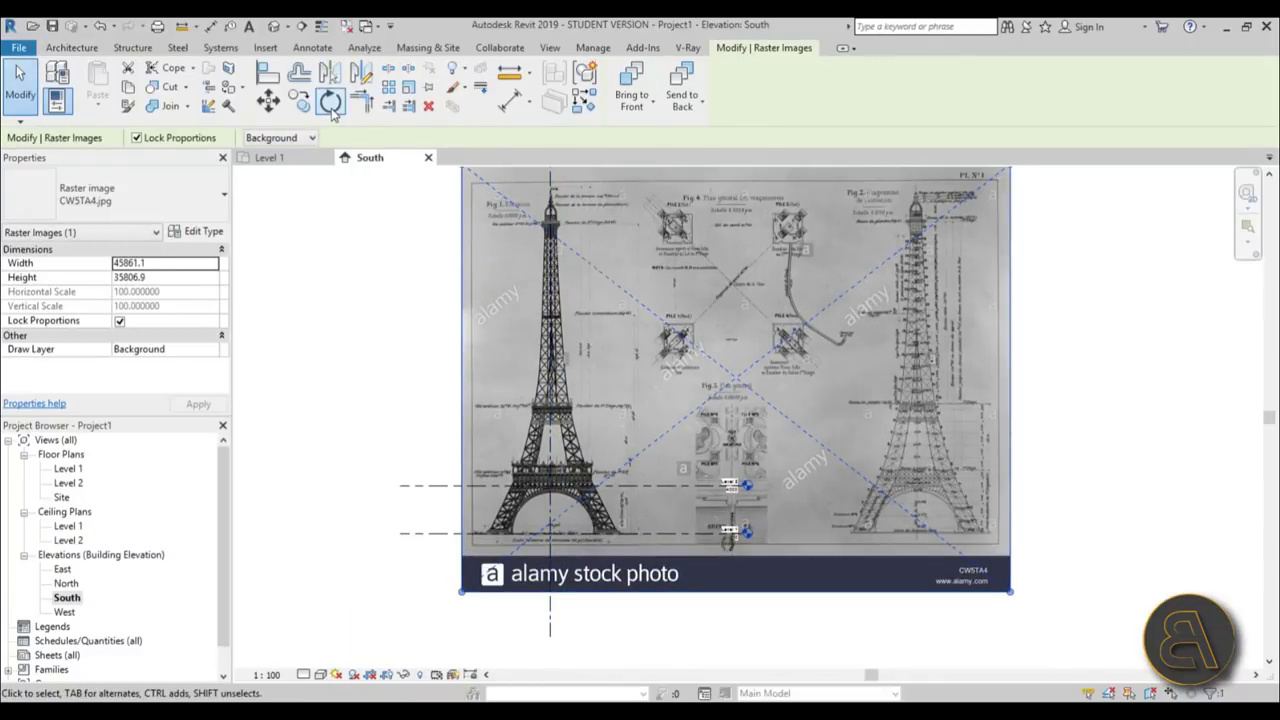
{"action": "left_click", "coordinate": [330, 103]}
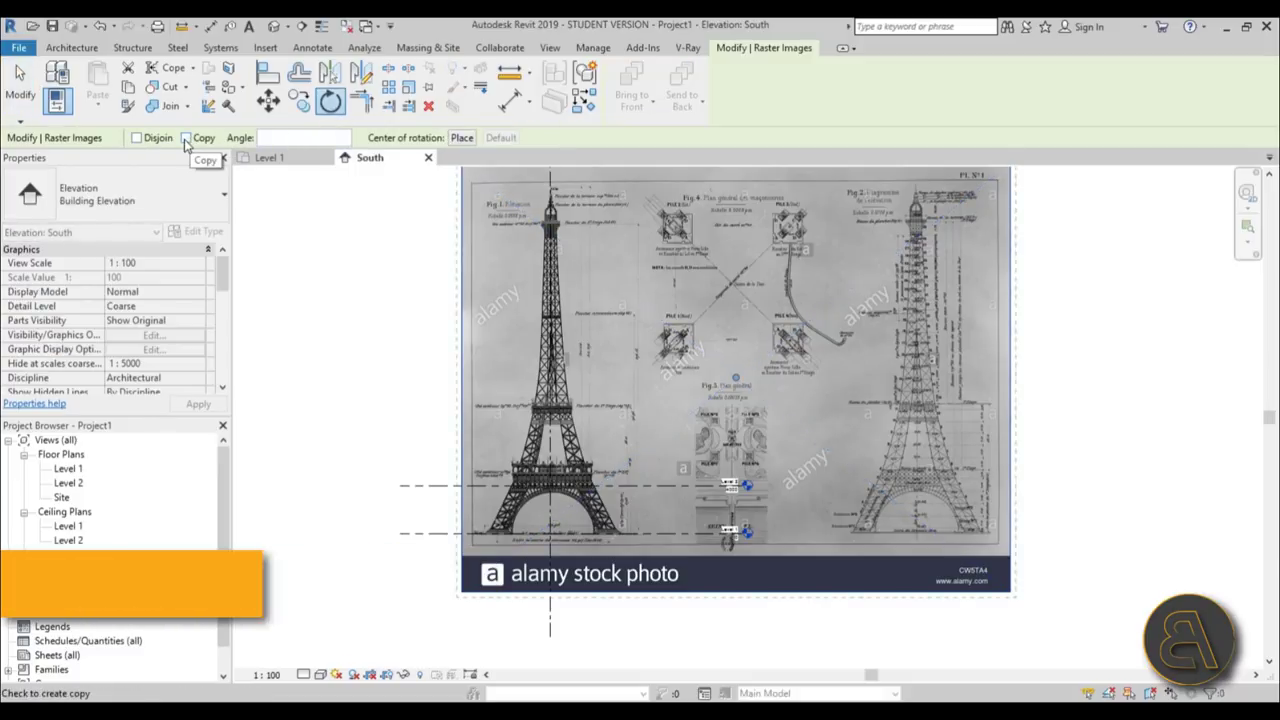
{"action": "left_click", "coordinate": [461, 137]}
{"action": "middle_click_drag", "start_coordinate": [538, 180], "coordinate": [530, 228]}
{"action": "scroll", "coordinate": [530, 228], "scroll_direction": "up", "scroll_amount": 5}
{"action": "scroll", "coordinate": [522, 195], "scroll_direction": "up", "scroll_amount": 6}
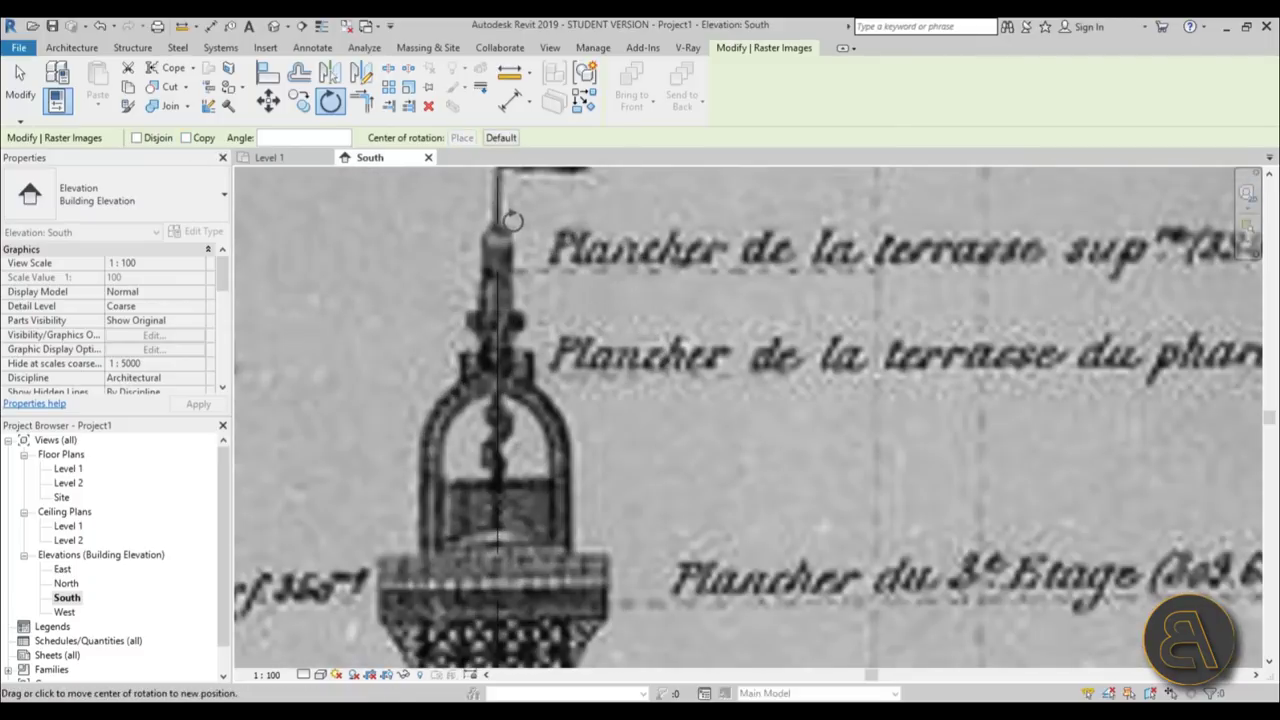
{"action": "left_click", "coordinate": [495, 310]}
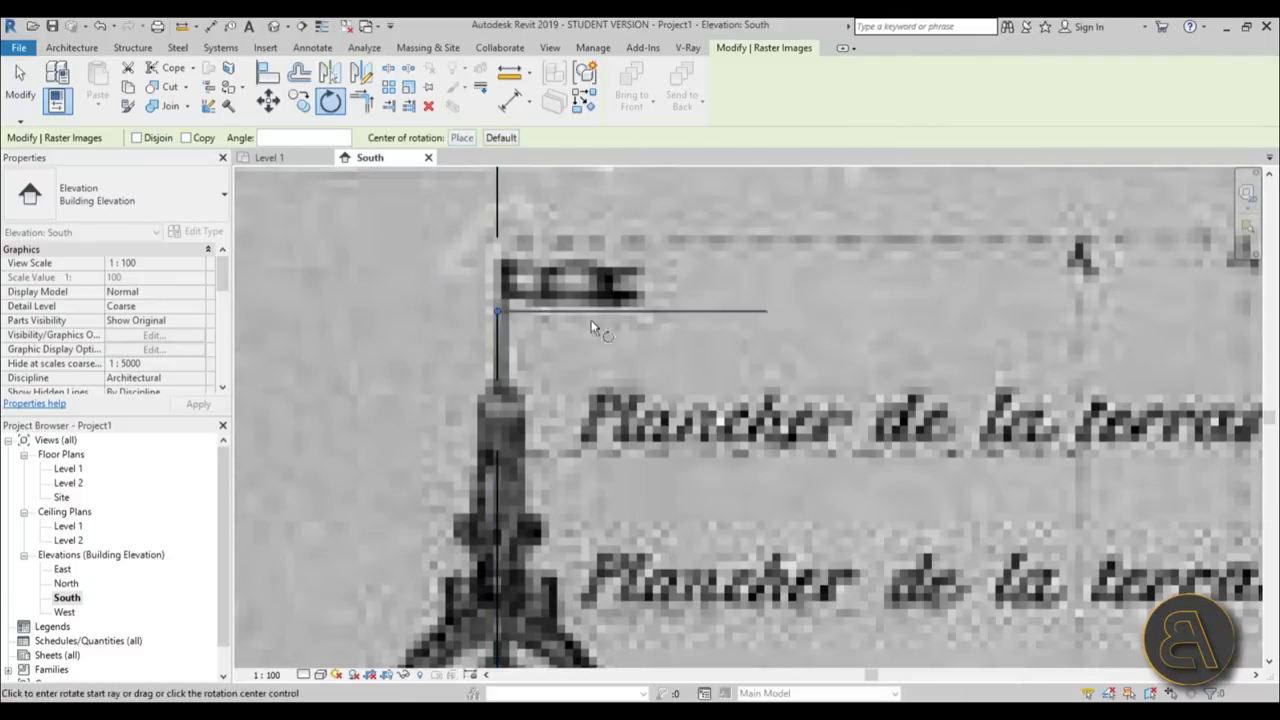
{"action": "scroll", "coordinate": [380, 190], "scroll_direction": "down", "scroll_amount": 5}
{"action": "scroll", "coordinate": [476, 285], "scroll_direction": "down", "scroll_amount": 4}
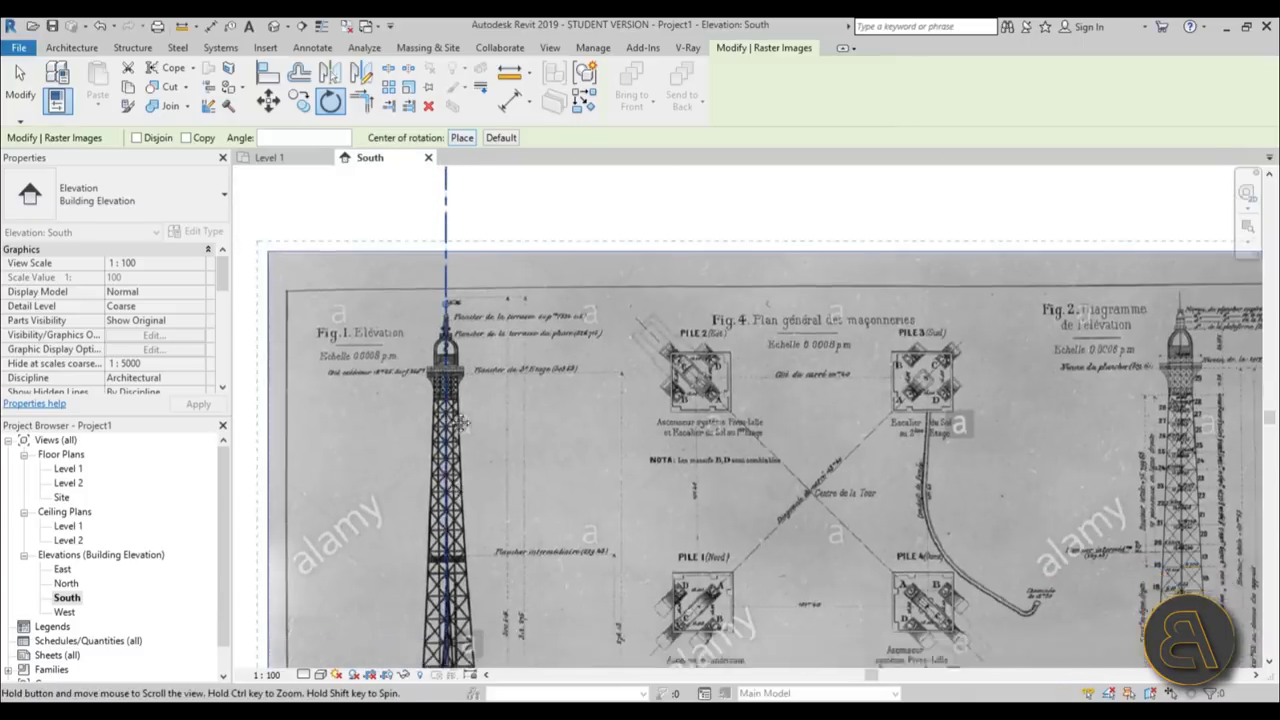
{"action": "scroll", "coordinate": [517, 234], "scroll_direction": "up", "scroll_amount": 8}
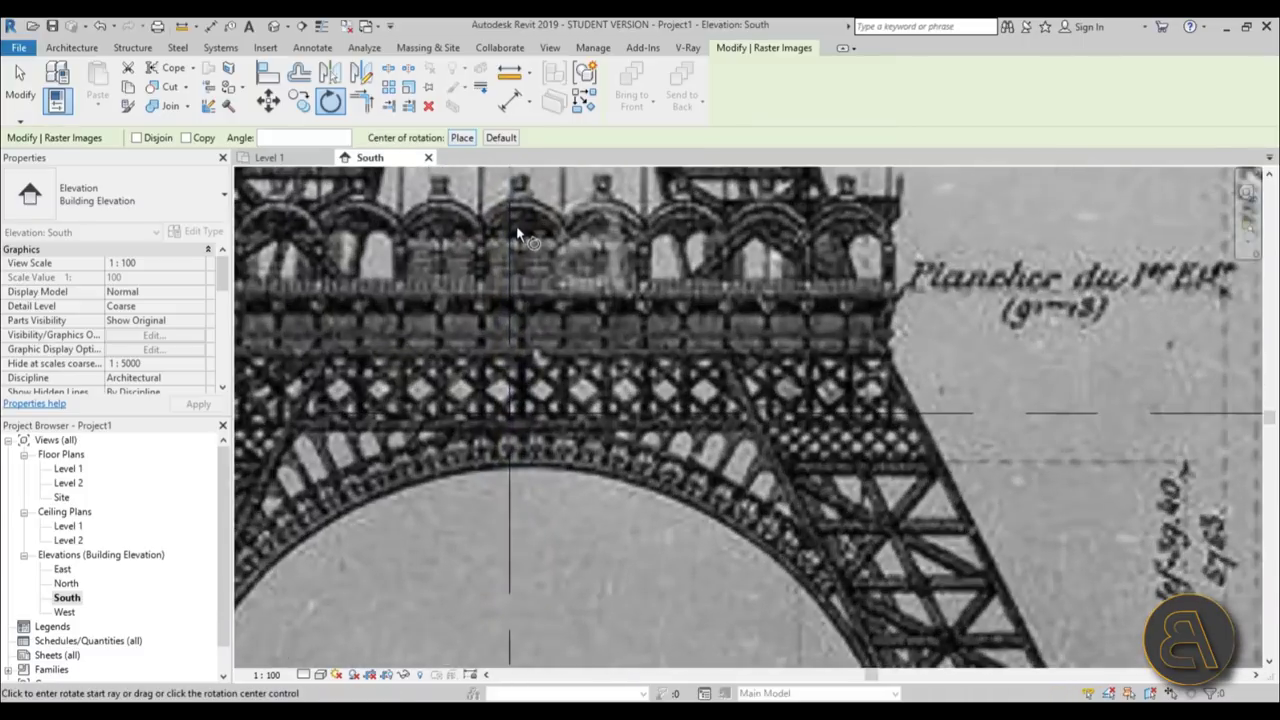
{"action": "middle_click_drag", "start_coordinate": [517, 234], "coordinate": [510, 450]}
{"action": "scroll", "coordinate": [510, 450], "scroll_direction": "down", "scroll_amount": 3}
{"action": "scroll", "coordinate": [517, 443], "scroll_direction": "up", "scroll_amount": 4}
{"action": "key", "text": "Escape"}
{"action": "scroll", "coordinate": [530, 475], "scroll_direction": "down", "scroll_amount": 5}
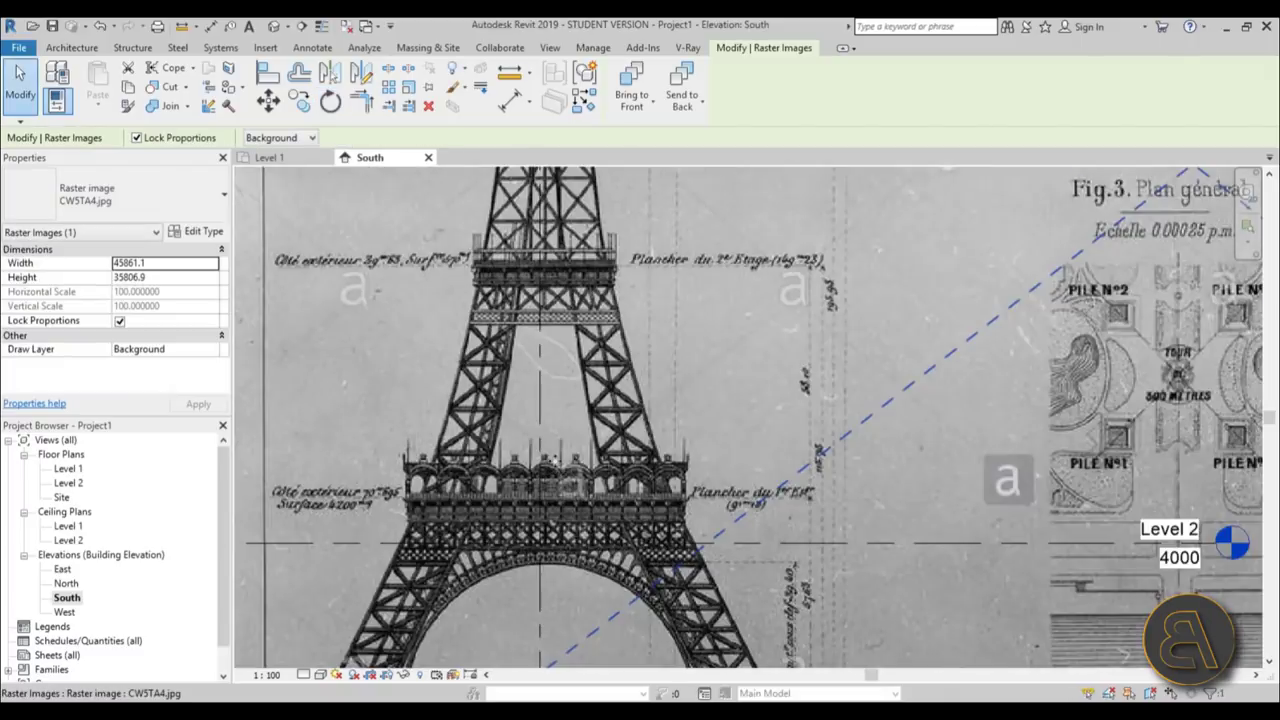
- Try rotating the raster image by an entered angle about the grid line at the left tower's tip, and undo that rotation
{"action": "scroll", "coordinate": [615, 430], "scroll_direction": "up", "scroll_amount": 1}
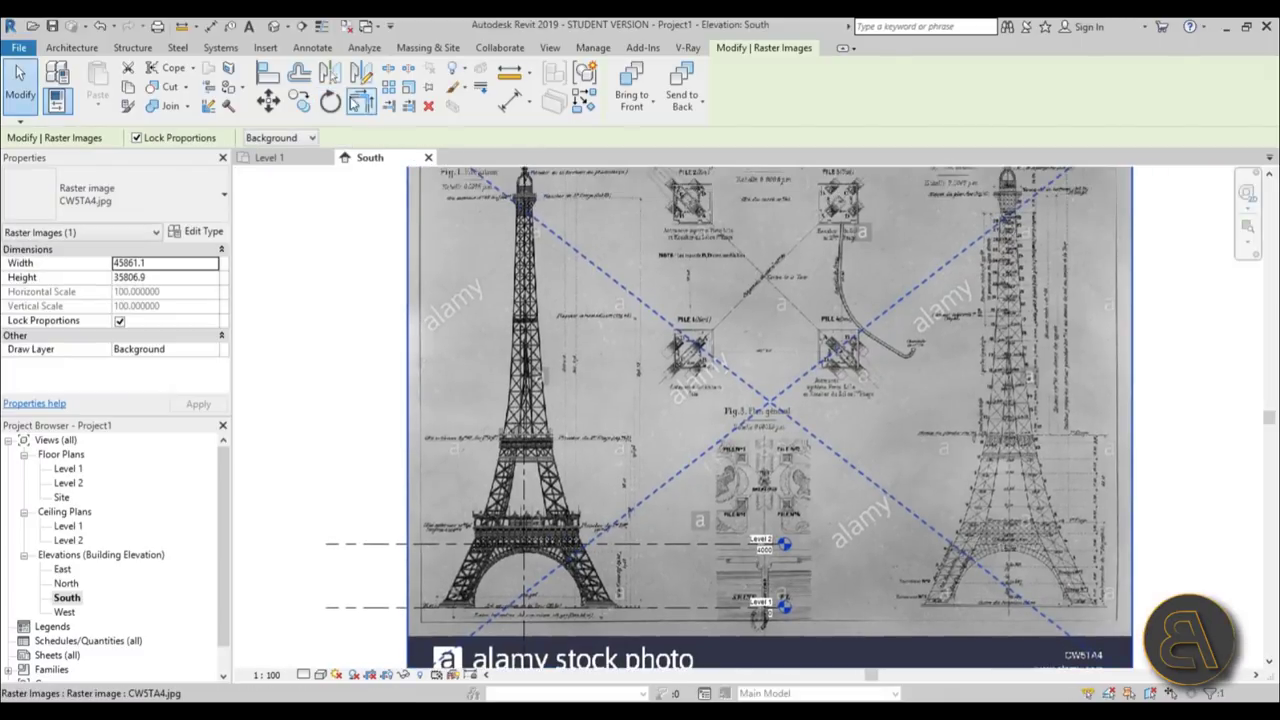
{"action": "left_click", "coordinate": [330, 100]}
{"action": "left_click", "coordinate": [462, 138]}
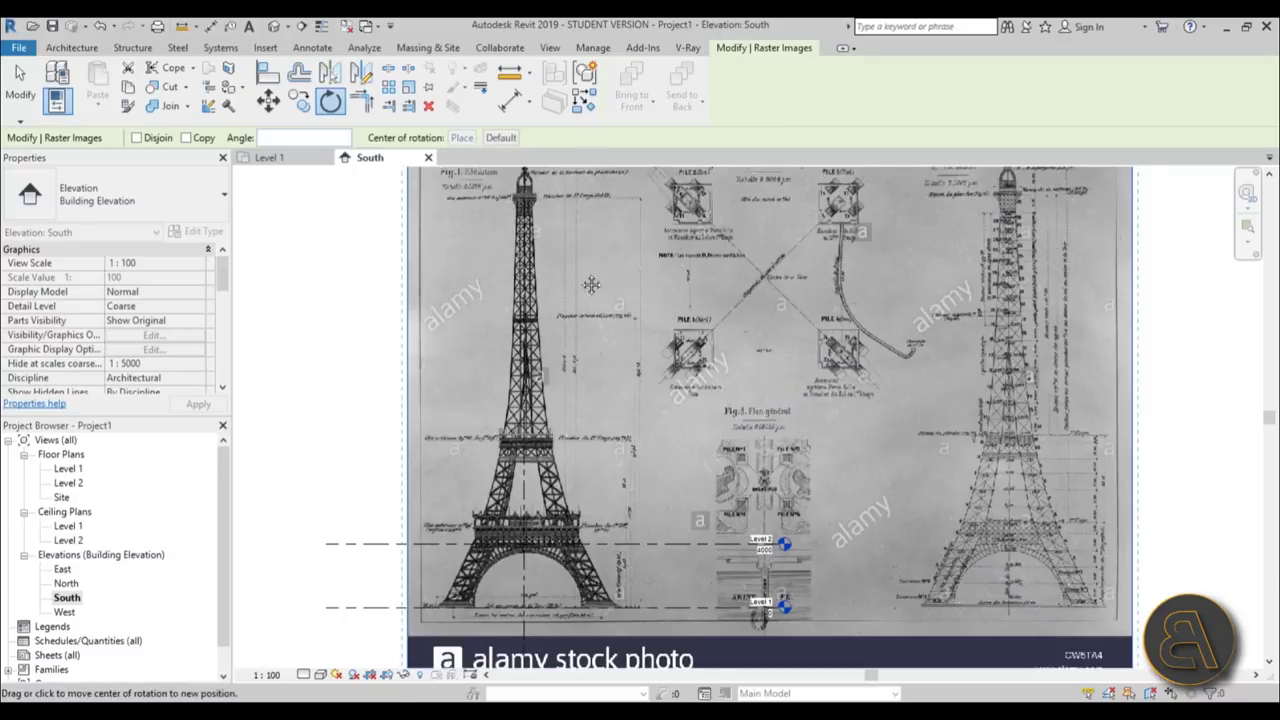
{"action": "scroll", "coordinate": [510, 185], "scroll_direction": "up", "scroll_amount": 8}
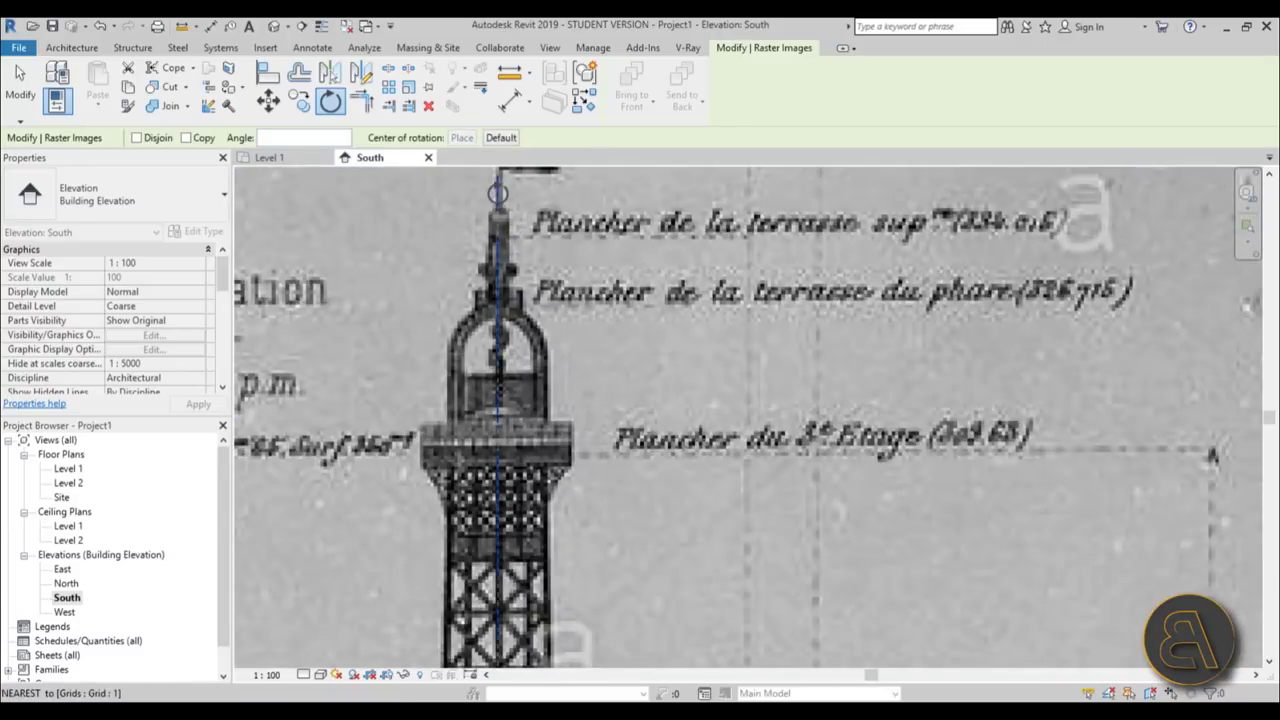
{"action": "left_click", "coordinate": [499, 187]}
{"action": "scroll", "coordinate": [595, 399], "scroll_direction": "down", "scroll_amount": 4}
{"action": "scroll", "coordinate": [595, 450], "scroll_direction": "up", "scroll_amount": 4}
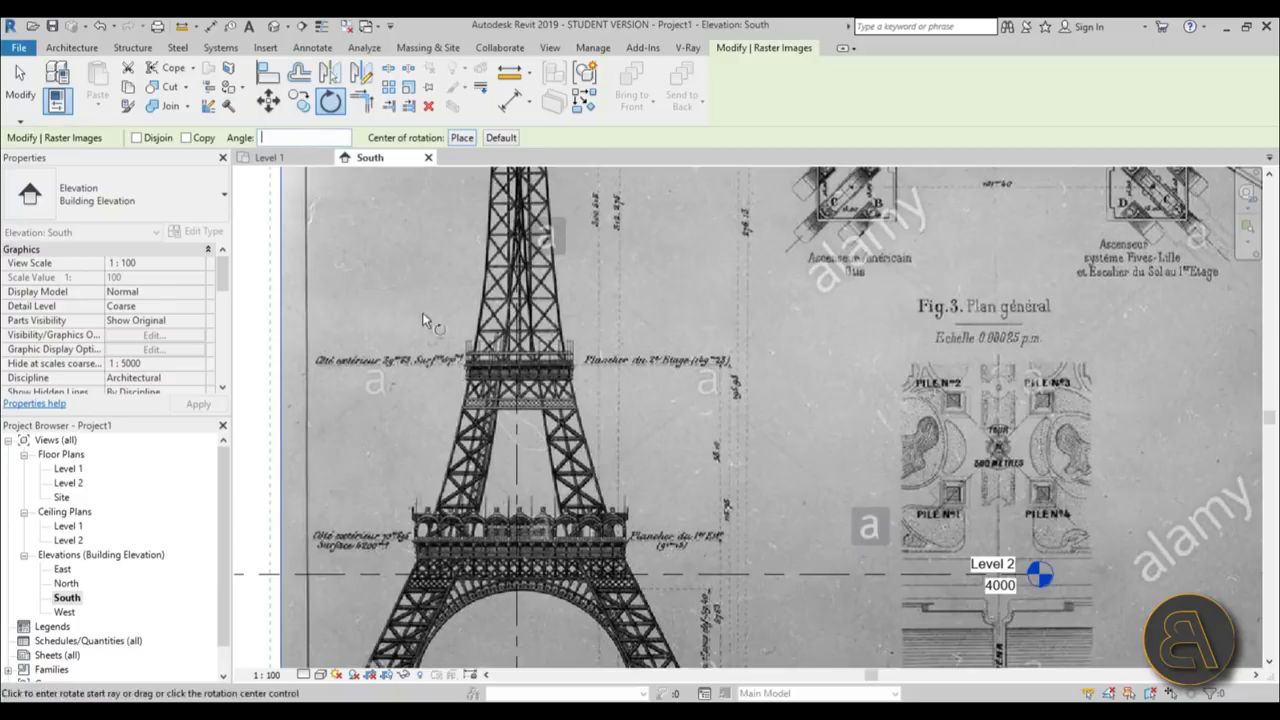
{"action": "middle_click_drag", "start_coordinate": [423, 320], "coordinate": [420, 125]}
{"action": "scroll", "coordinate": [610, 190], "scroll_direction": "up", "scroll_amount": 6}
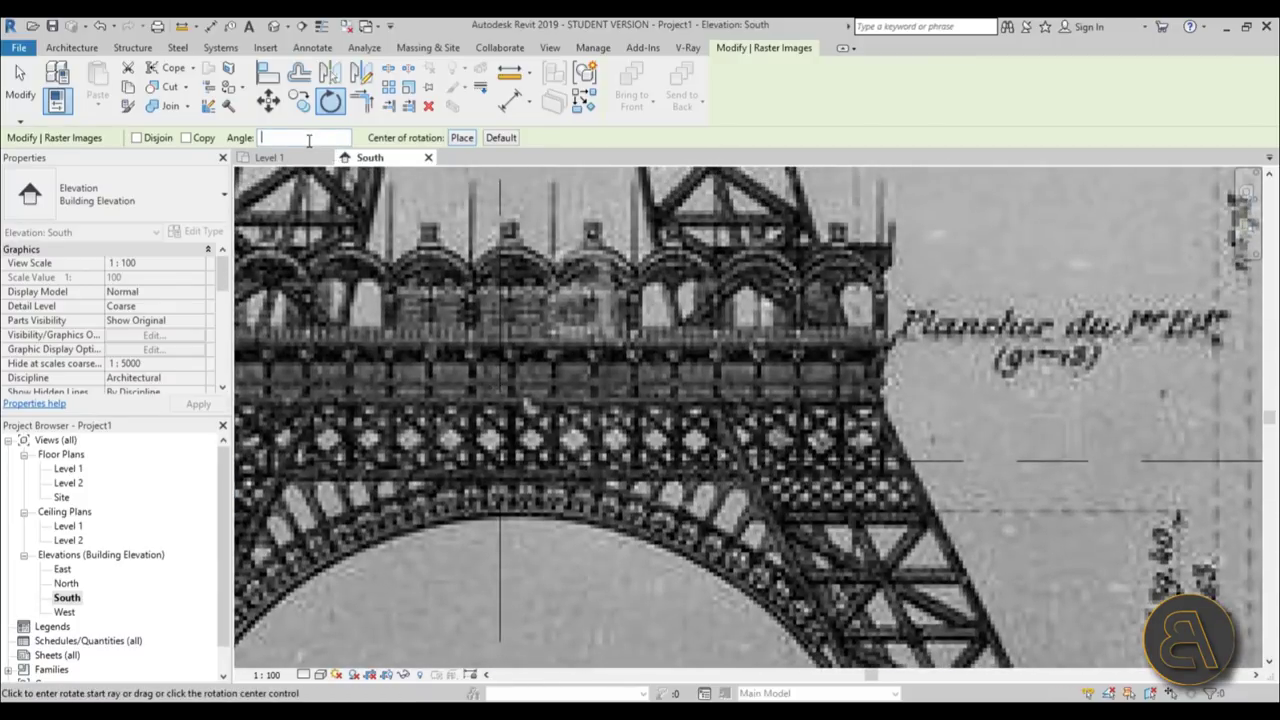
{"action": "key", "text": "Return"}
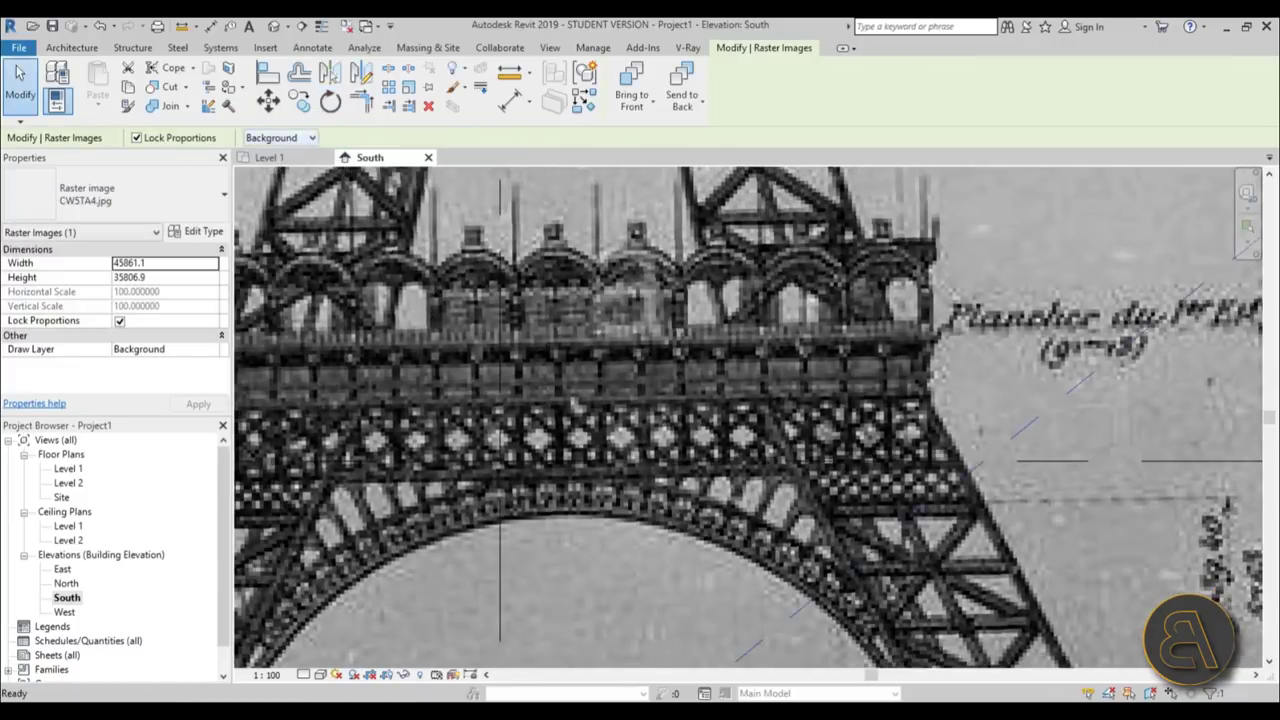
{"action": "left_click", "coordinate": [99, 27]}
- Start rotating the raster image about a rotation centre placed on the grid line at the left tower's flagpole
{"action": "left_click", "coordinate": [535, 270]}
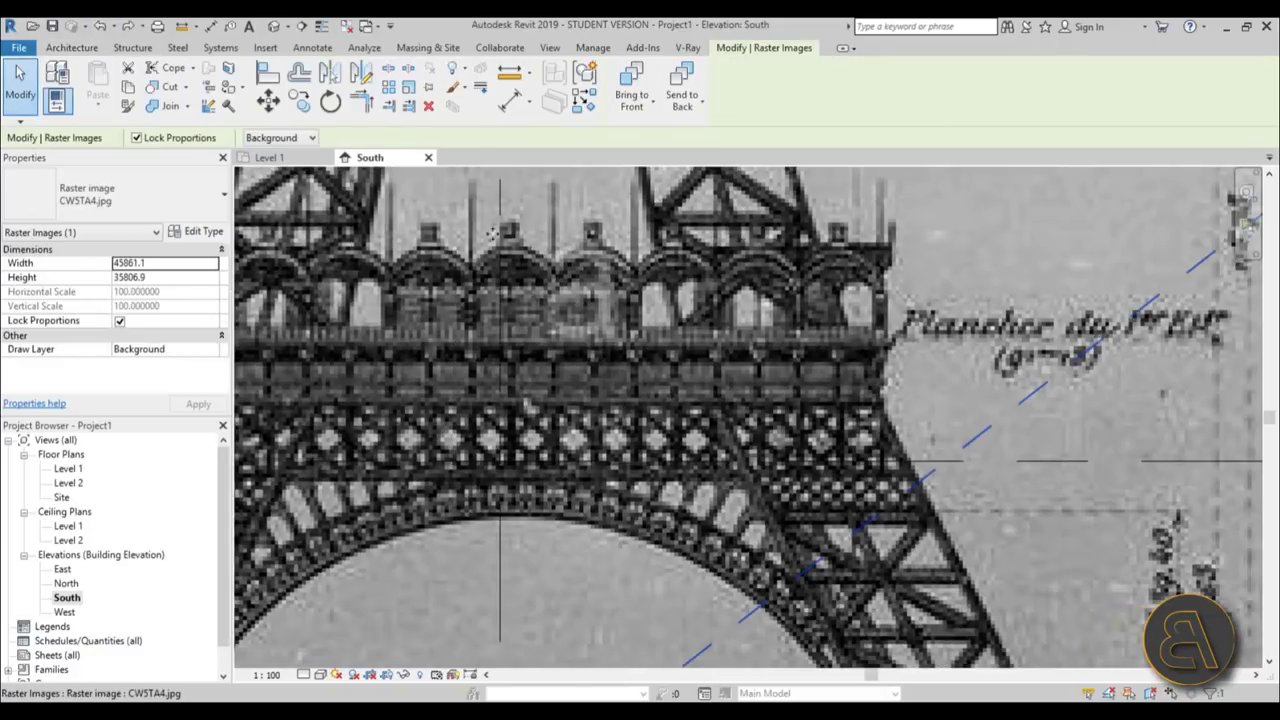
{"action": "left_click", "coordinate": [330, 101]}
{"action": "scroll", "coordinate": [563, 572], "scroll_direction": "down", "scroll_amount": 4}
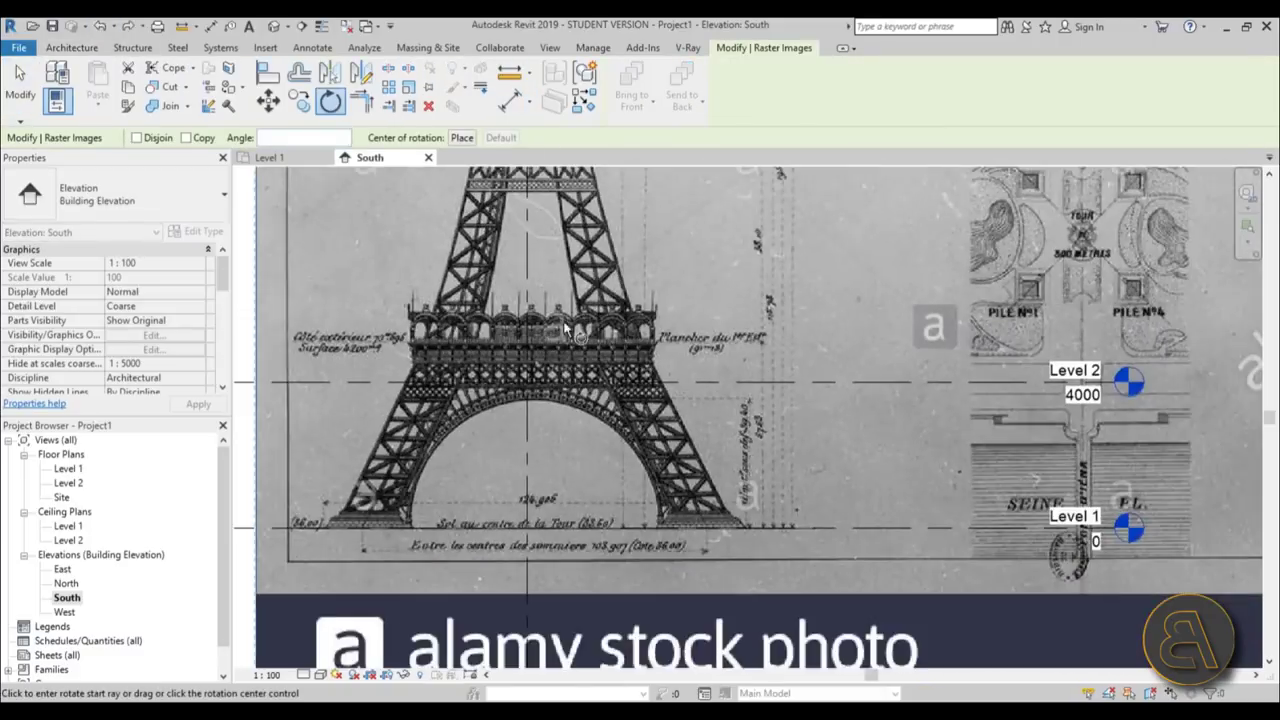
{"action": "scroll", "coordinate": [563, 572], "scroll_direction": "down", "scroll_amount": 2}
{"action": "scroll", "coordinate": [439, 207], "scroll_direction": "up", "scroll_amount": 5}
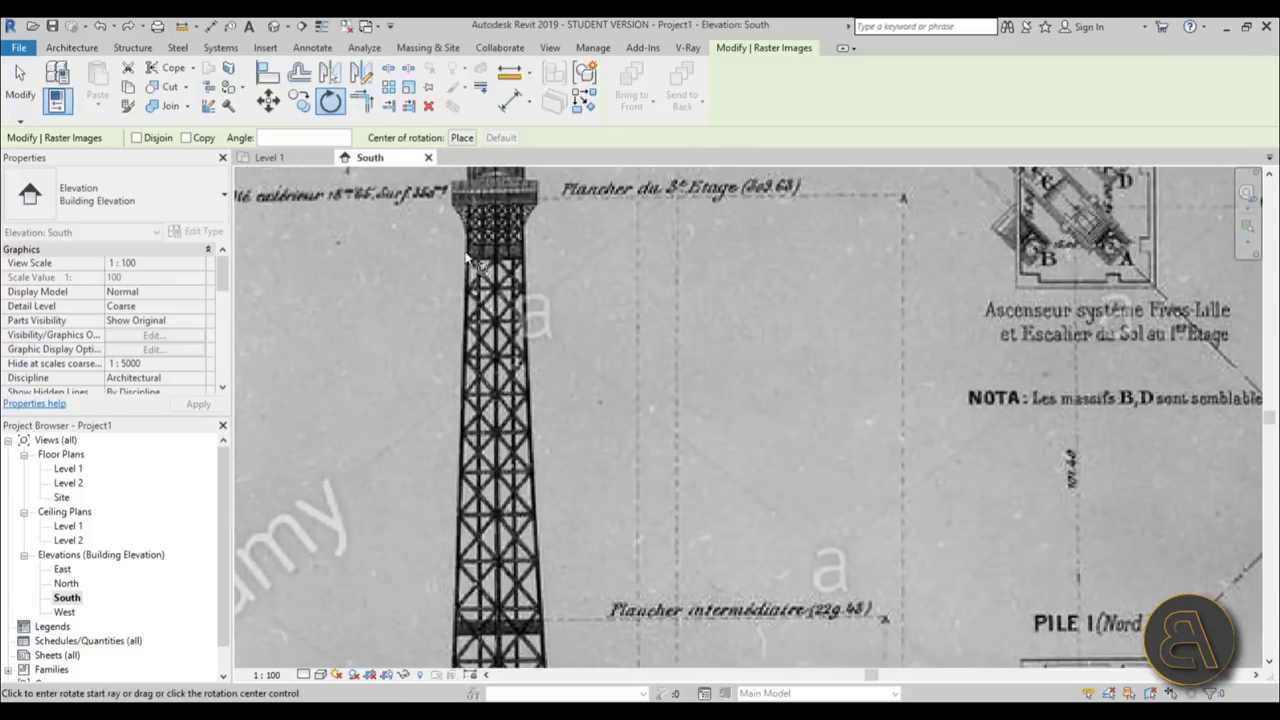
{"action": "left_click", "coordinate": [461, 137]}
{"action": "scroll", "coordinate": [563, 371], "scroll_direction": "down", "scroll_amount": 1}
{"action": "scroll", "coordinate": [563, 371], "scroll_direction": "up", "scroll_amount": 4}
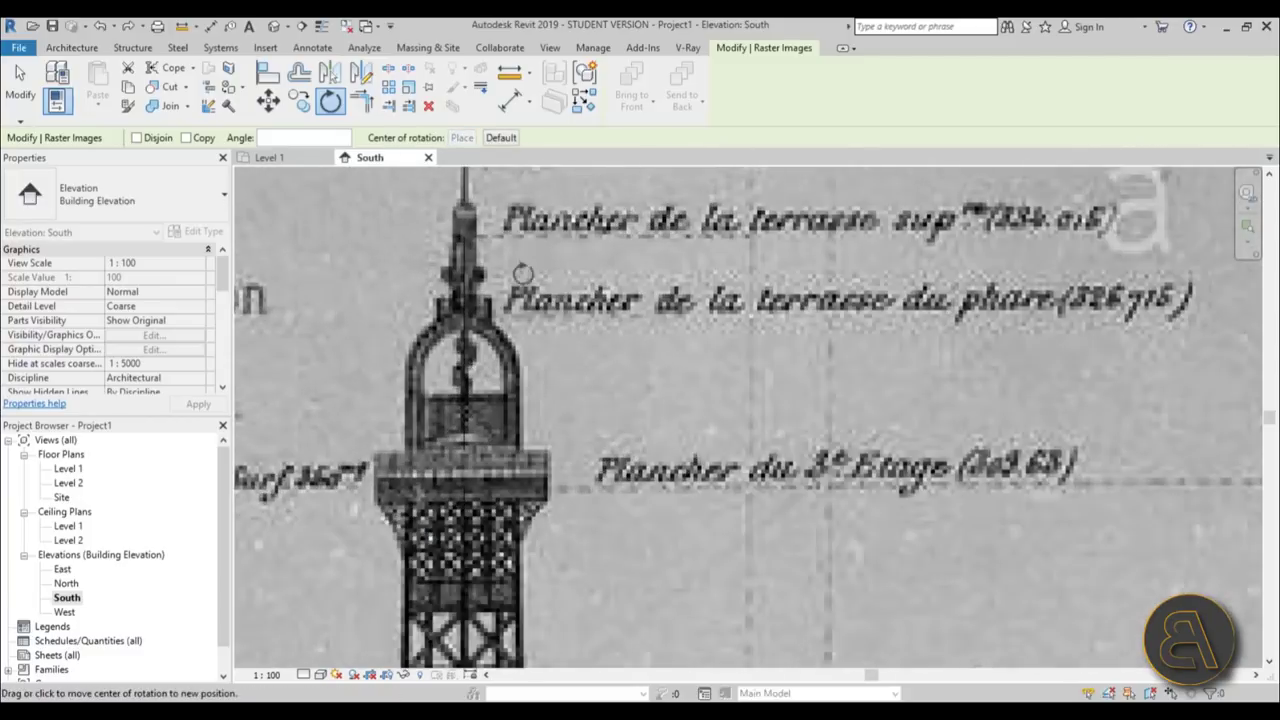
{"action": "scroll", "coordinate": [564, 371], "scroll_direction": "up", "scroll_amount": 2}
{"action": "left_click", "coordinate": [484, 258]}
{"action": "scroll", "coordinate": [652, 561], "scroll_direction": "down", "scroll_amount": 4}
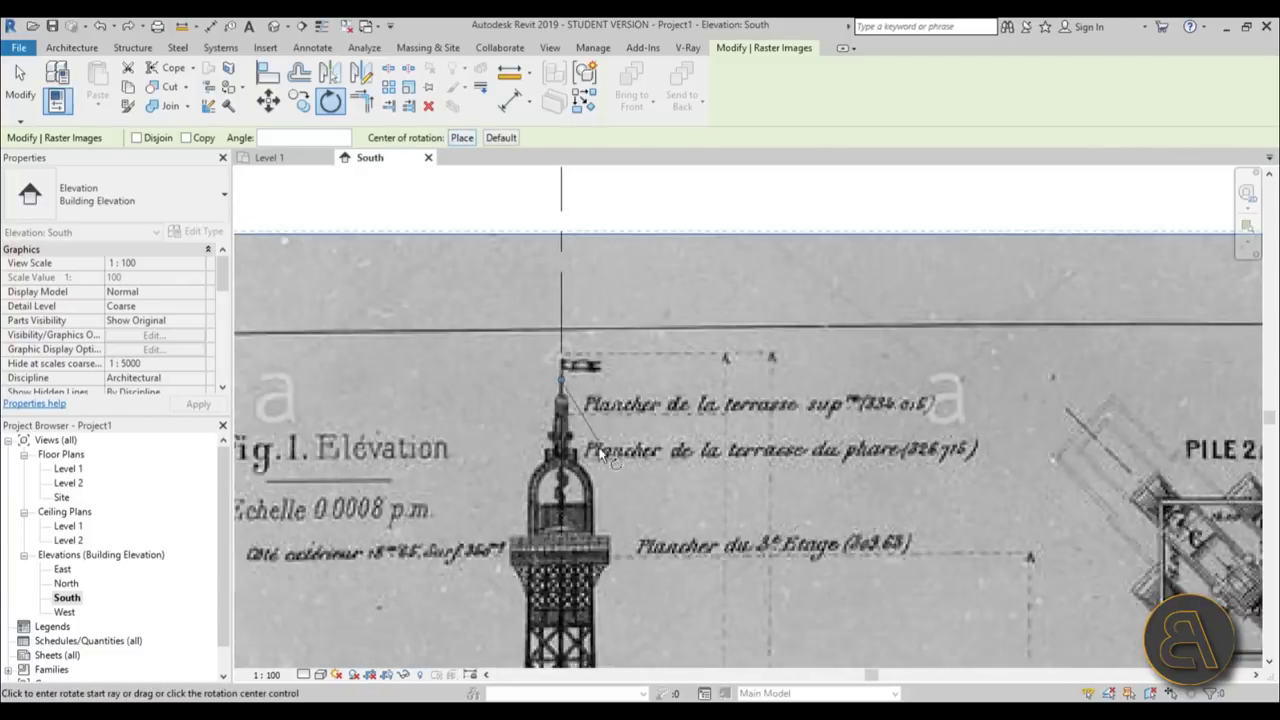
- Try rotating the image by a negative angle, compare the first platform's centre with the grid line, and undo that rotation
{"action": "middle_click_drag", "start_coordinate": [652, 561], "coordinate": [555, 505]}
{"action": "scroll", "coordinate": [552, 508], "scroll_direction": "up", "scroll_amount": 2}
{"action": "scroll", "coordinate": [571, 400], "scroll_direction": "down", "scroll_amount": 3}
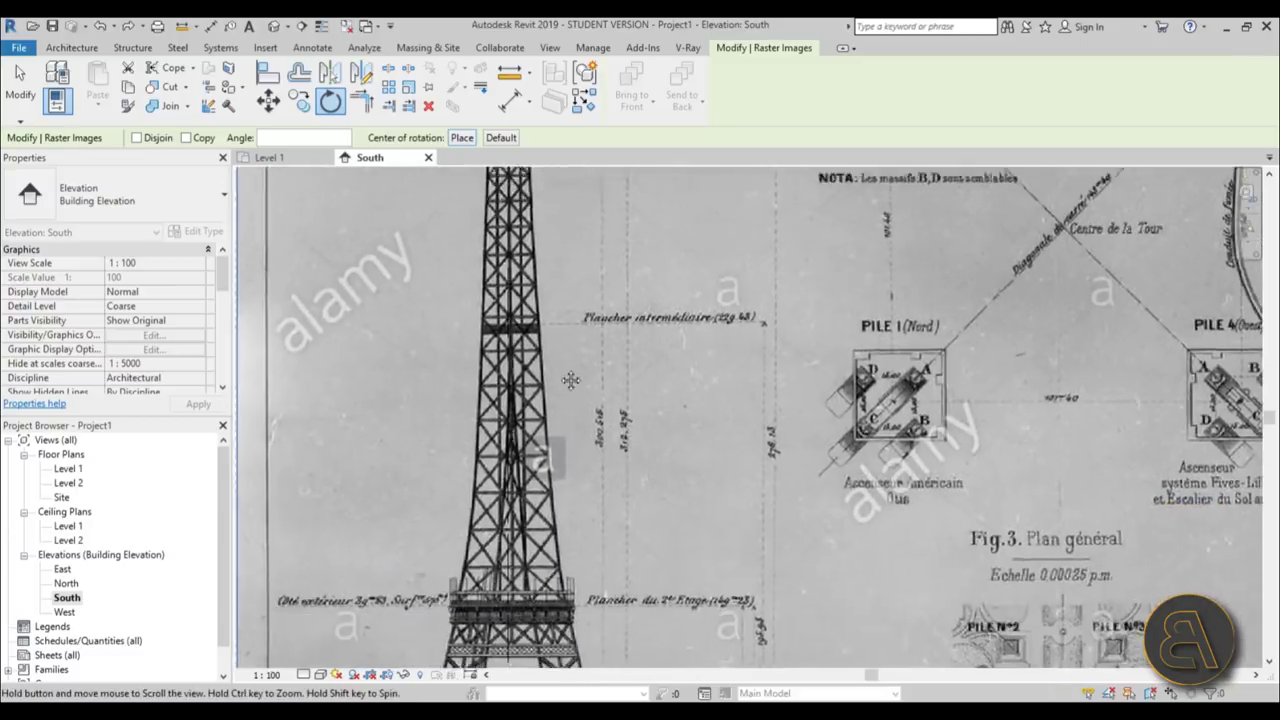
{"action": "middle_click_drag", "start_coordinate": [557, 402], "coordinate": [555, 296]}
{"action": "scroll", "coordinate": [547, 435], "scroll_direction": "up", "scroll_amount": 4}
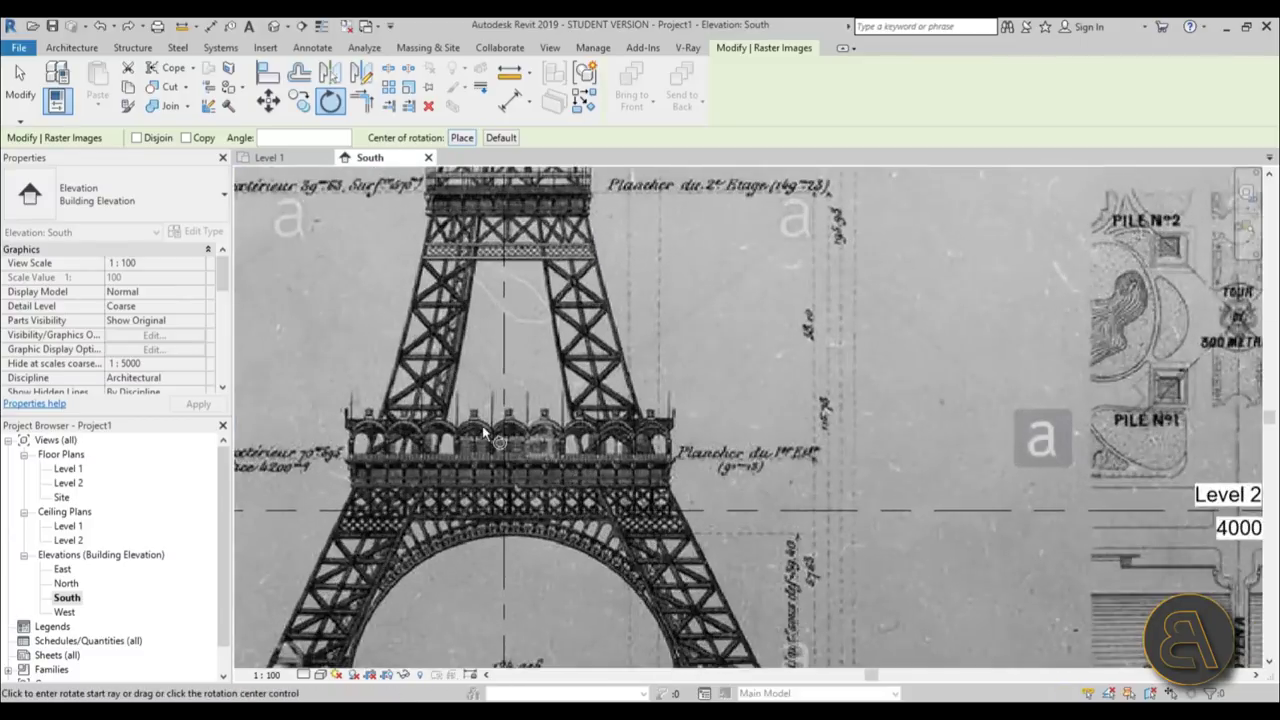
{"action": "scroll", "coordinate": [547, 435], "scroll_direction": "up", "scroll_amount": 2}
{"action": "left_click", "coordinate": [318, 140]}
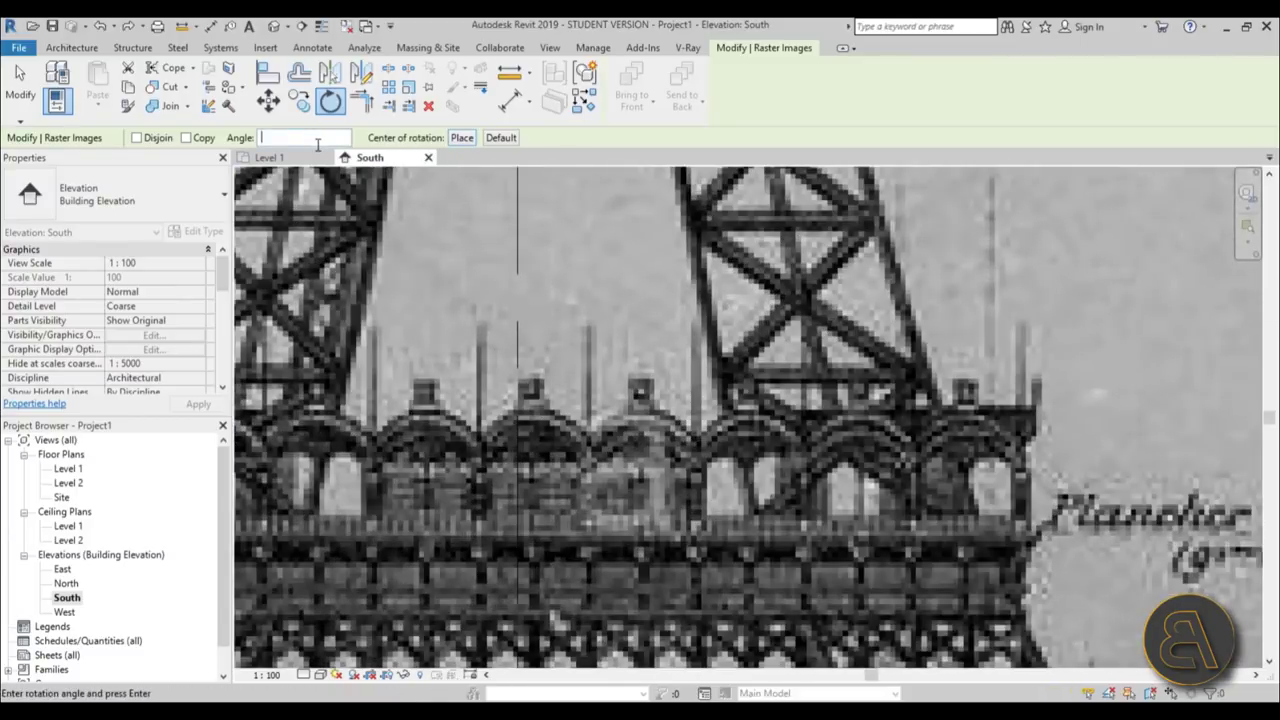
{"action": "type", "text": "-5"}
{"action": "key", "text": "Return"}
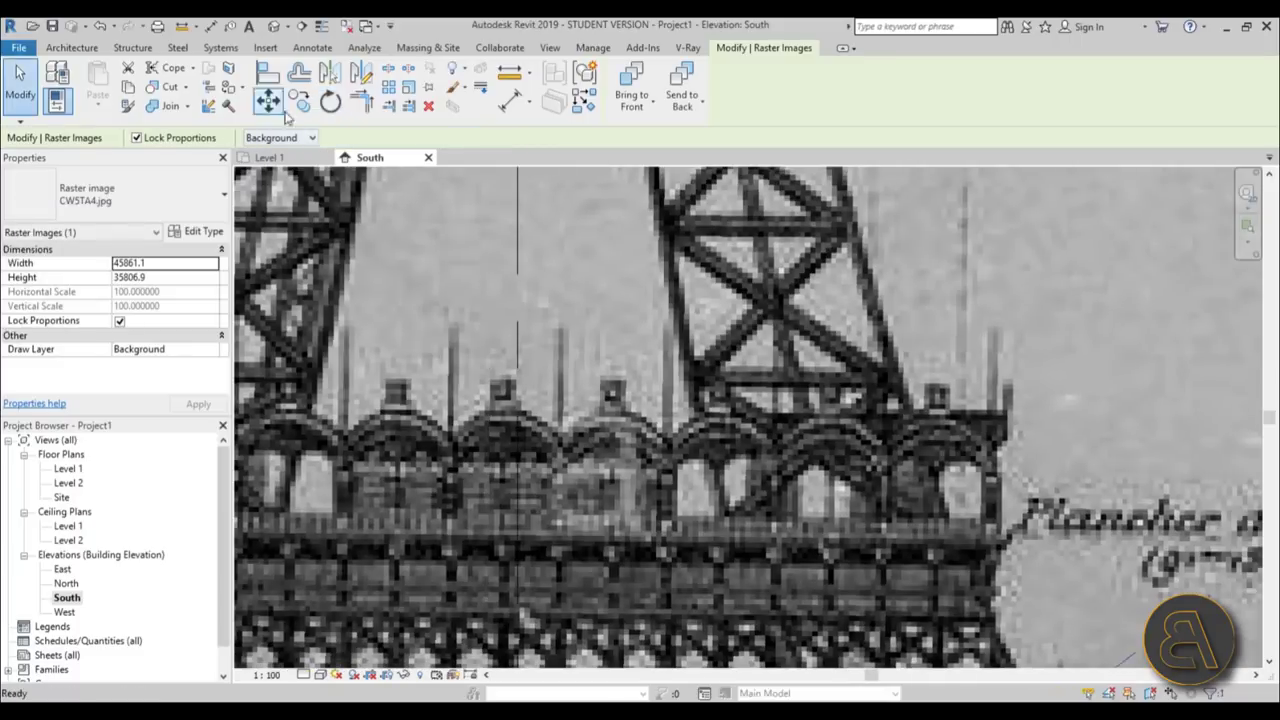
{"action": "scroll", "coordinate": [588, 403], "scroll_direction": "up", "scroll_amount": 3}
{"action": "scroll", "coordinate": [591, 403], "scroll_direction": "down", "scroll_amount": 8}
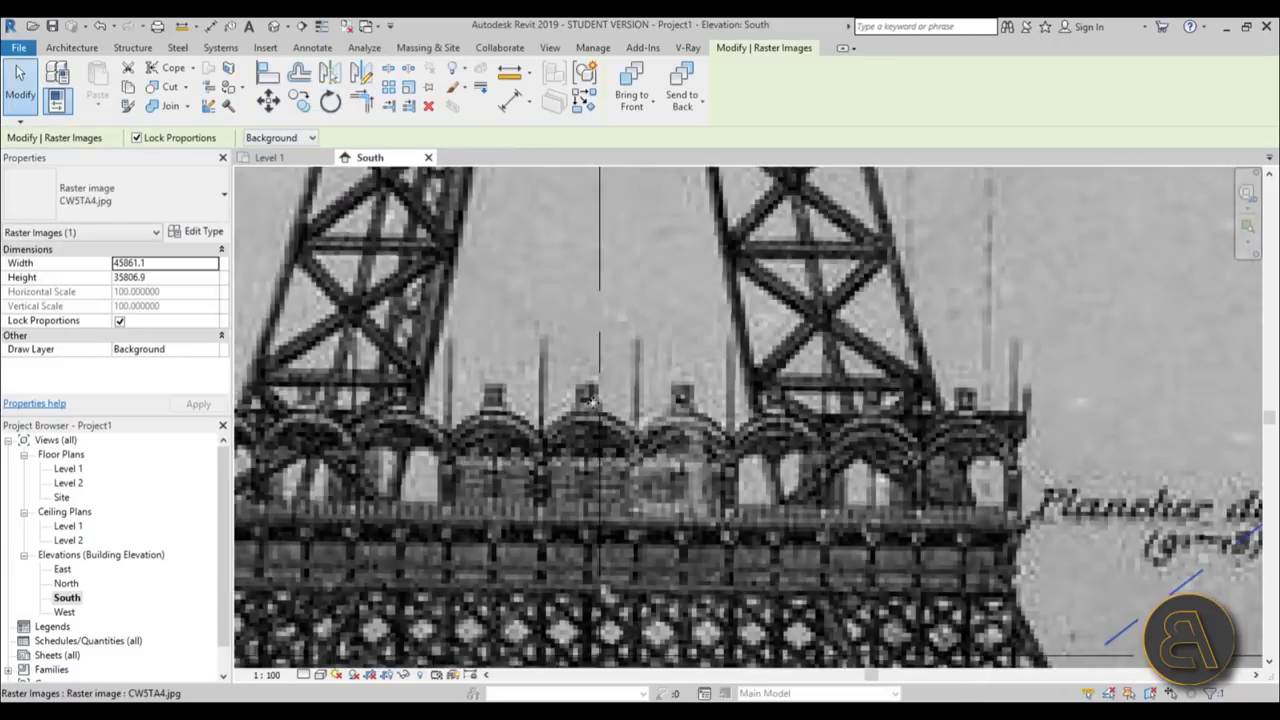
{"action": "scroll", "coordinate": [583, 481], "scroll_direction": "up", "scroll_amount": 2}
{"action": "scroll", "coordinate": [583, 481], "scroll_direction": "up", "scroll_amount": 2}
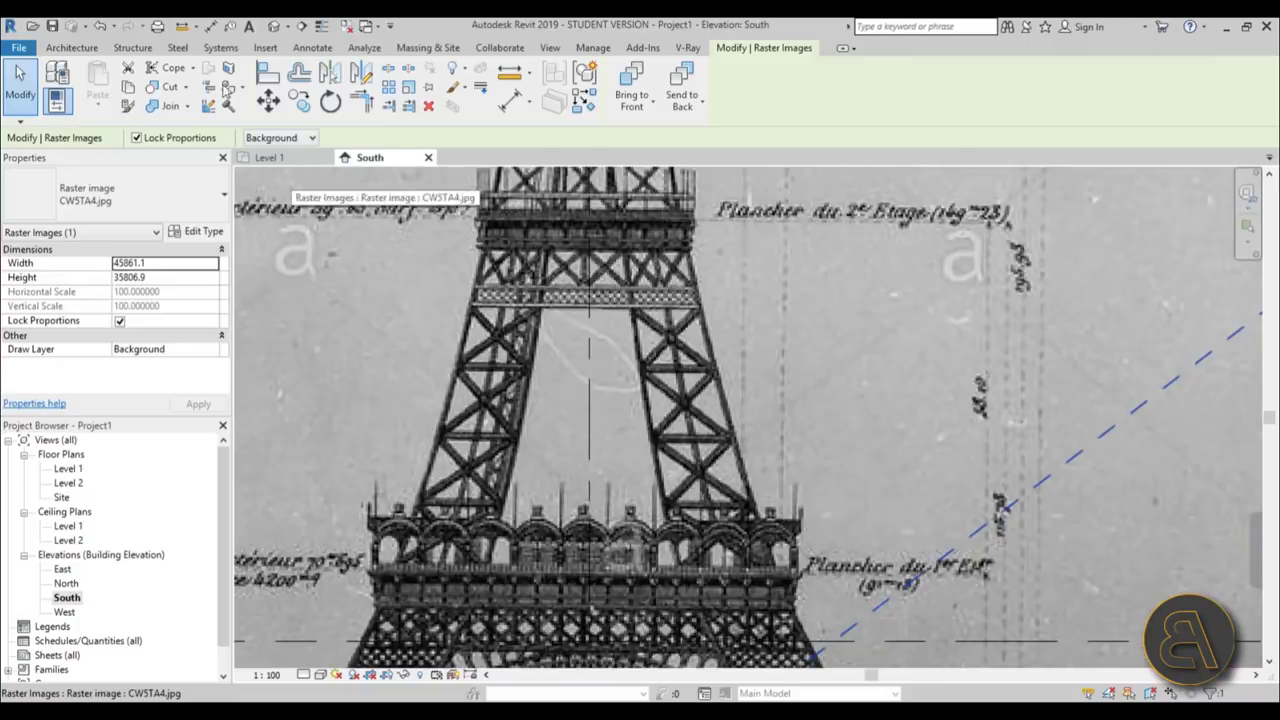
{"action": "left_click", "coordinate": [98, 29]}
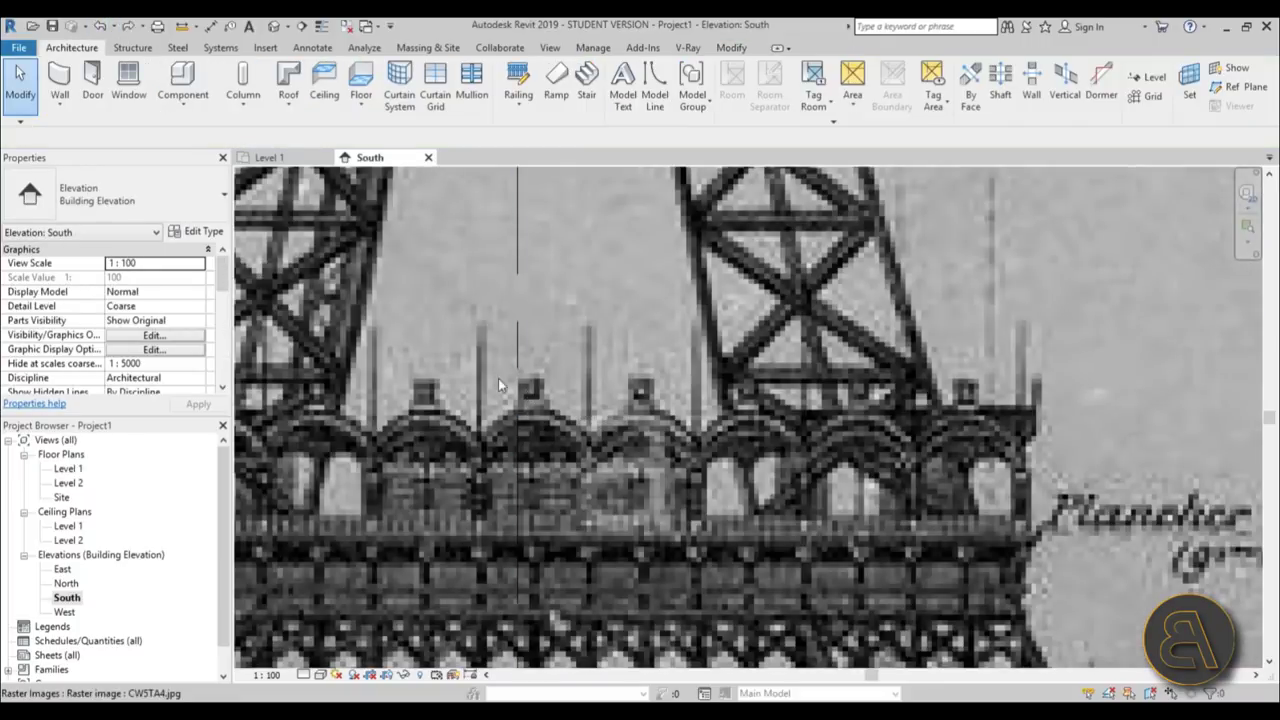
- Rotate the raster image by -.25 degrees about a centre placed on the grid line at the left tower's flagpole
{"action": "left_click", "coordinate": [617, 473]}
{"action": "left_click", "coordinate": [331, 101]}
{"action": "scroll", "coordinate": [601, 369], "scroll_direction": "down", "scroll_amount": 6}
{"action": "scroll", "coordinate": [497, 363], "scroll_direction": "up", "scroll_amount": 5}
{"action": "left_click", "coordinate": [463, 138]}
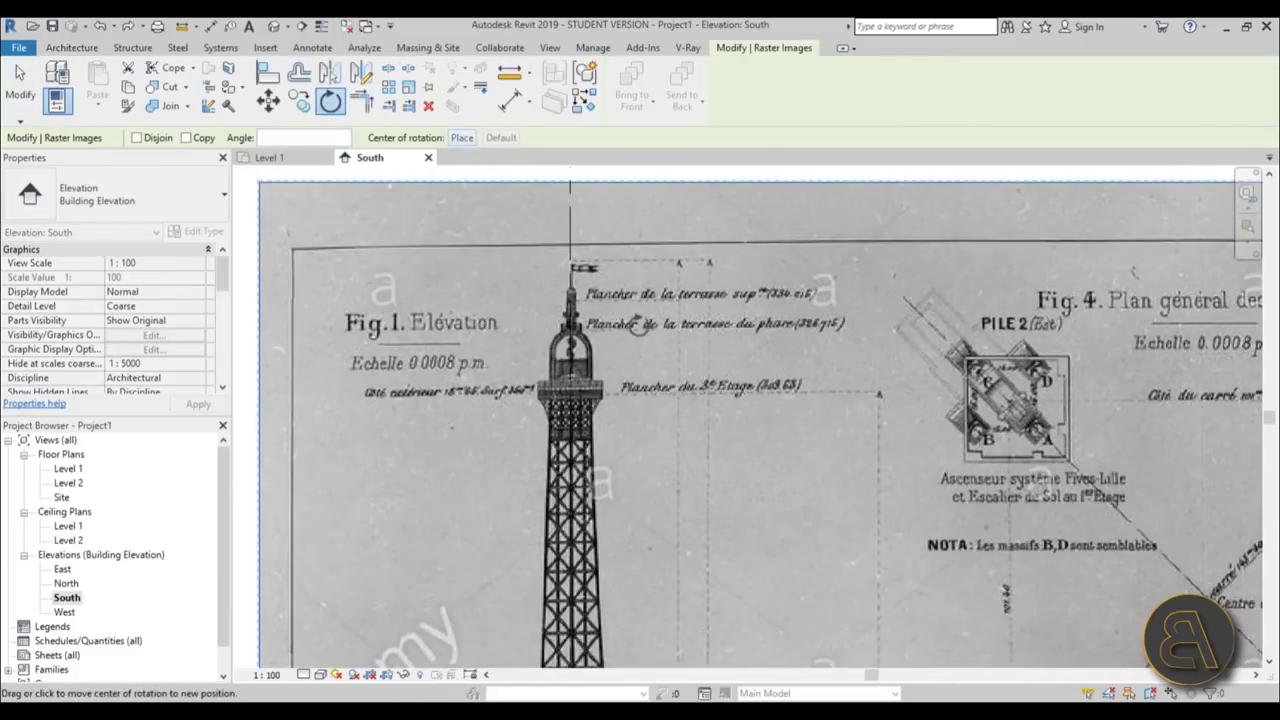
{"action": "scroll", "coordinate": [469, 229], "scroll_direction": "up", "scroll_amount": 8}
{"action": "left_click", "coordinate": [469, 229]}
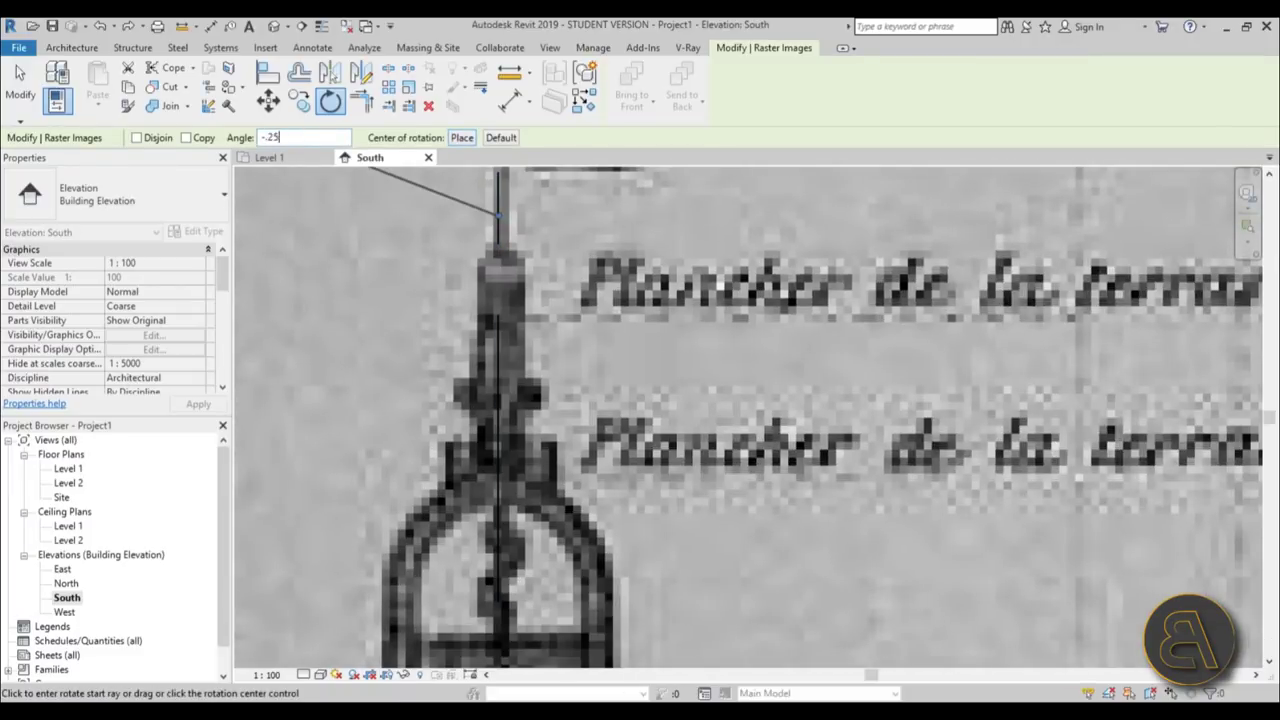
{"action": "type", "text": "-.25"}
{"action": "key", "text": "Return"}
- Inspect the rotated image's alignment with the grid line at the first platform and with Level 1 at the tower base
{"action": "scroll", "coordinate": [641, 385], "scroll_direction": "down", "scroll_amount": 5}
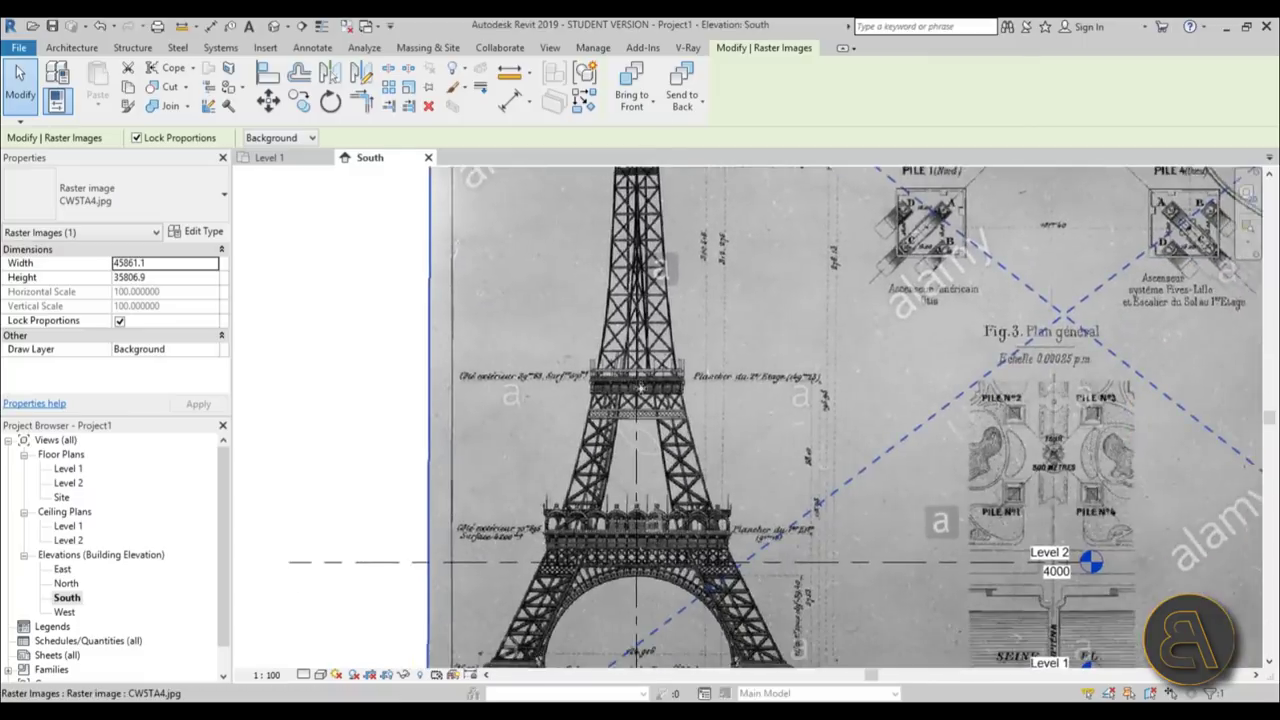
{"action": "scroll", "coordinate": [650, 529], "scroll_direction": "up", "scroll_amount": 8}
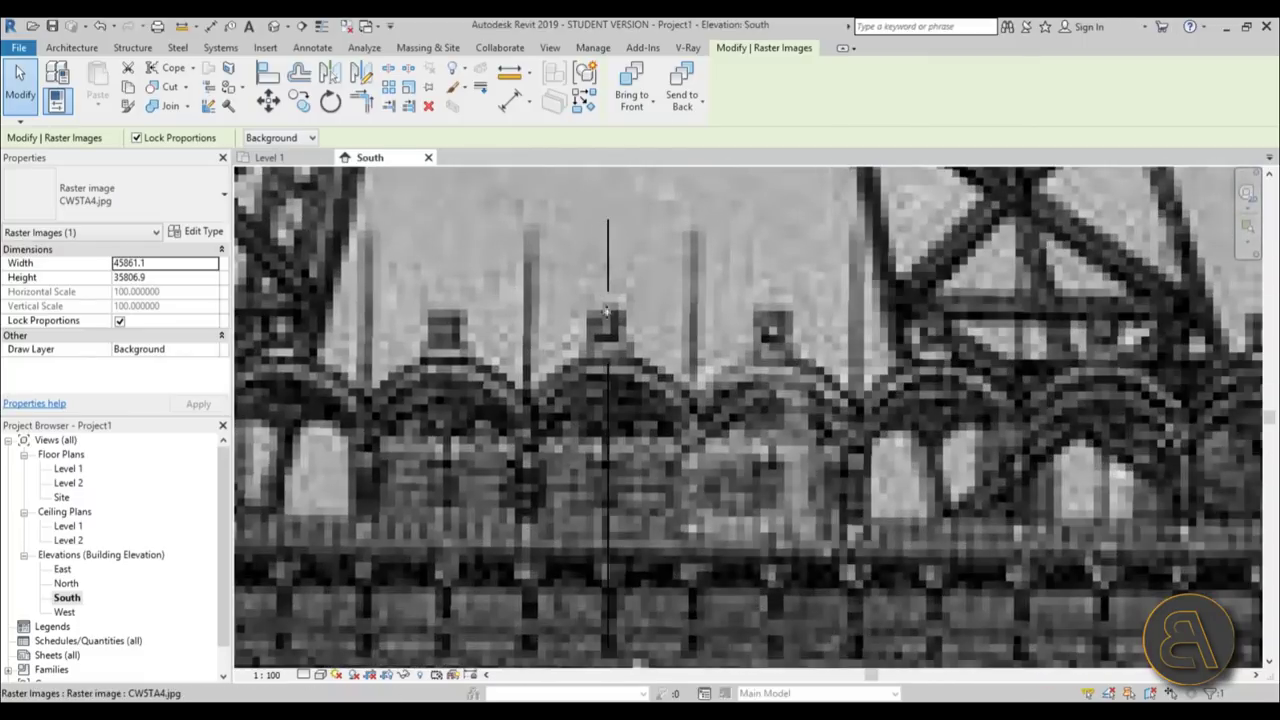
{"action": "scroll", "coordinate": [606, 283], "scroll_direction": "down", "scroll_amount": 5}
{"action": "scroll", "coordinate": [530, 545], "scroll_direction": "up", "scroll_amount": 2}
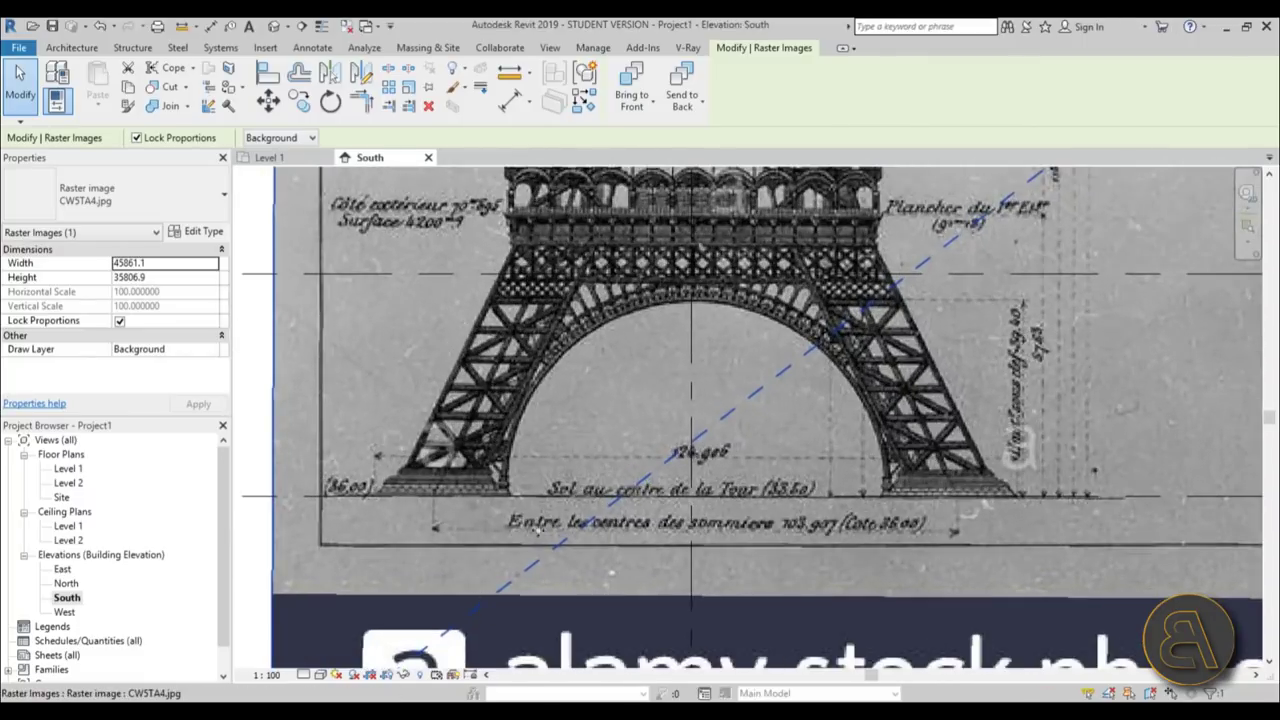
{"action": "key", "text": "Escape"}
{"action": "left_click", "coordinate": [305, 465]}
{"action": "scroll", "coordinate": [320, 466], "scroll_direction": "down", "scroll_amount": 6}
{"action": "left_click", "coordinate": [634, 563]}
{"action": "middle_click_drag", "start_coordinate": [611, 316], "coordinate": [611, 350]}
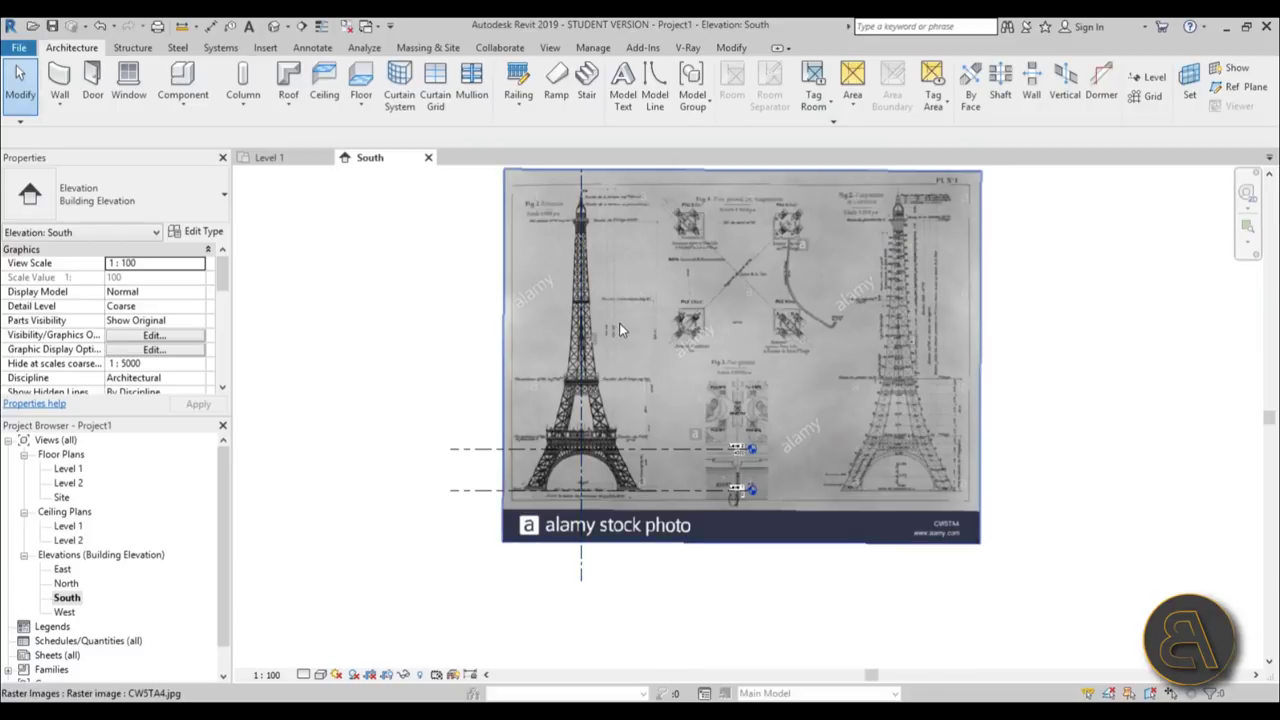
{"action": "middle_click_drag", "start_coordinate": [612, 331], "coordinate": [608, 342]}
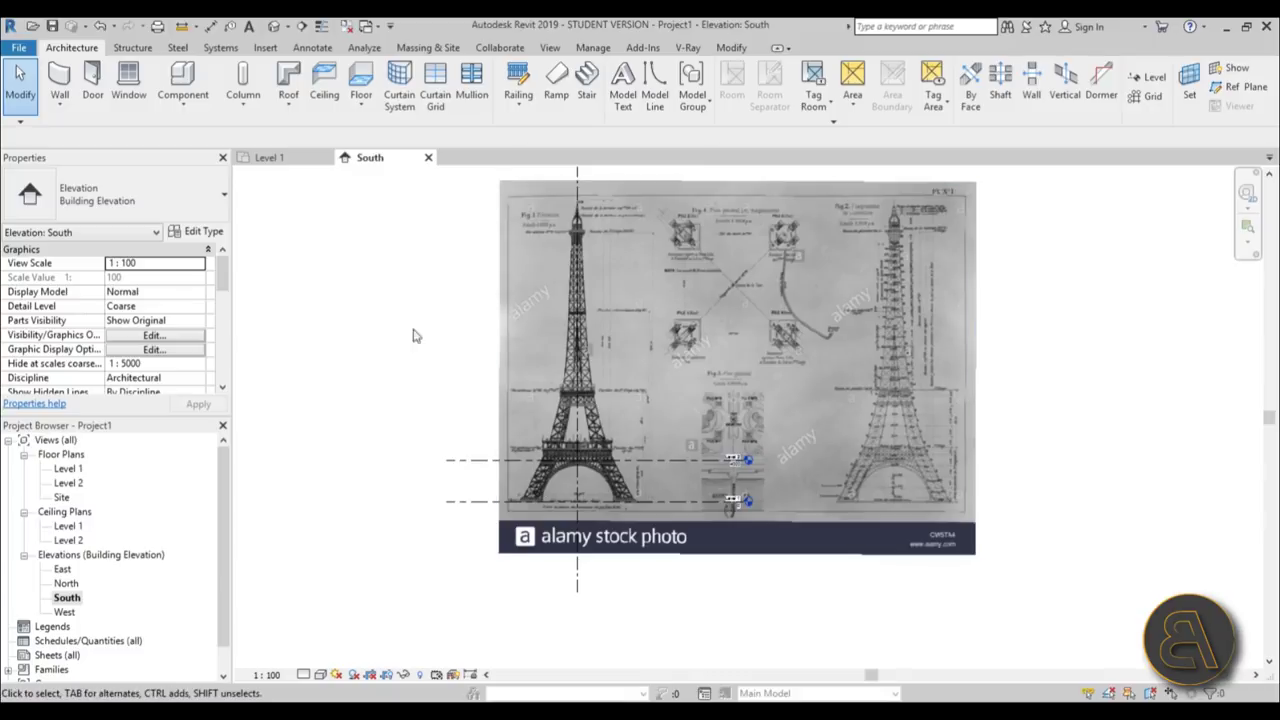
- Create an in-place model component in the Generic Models category
{"action": "left_click", "coordinate": [183, 102]}
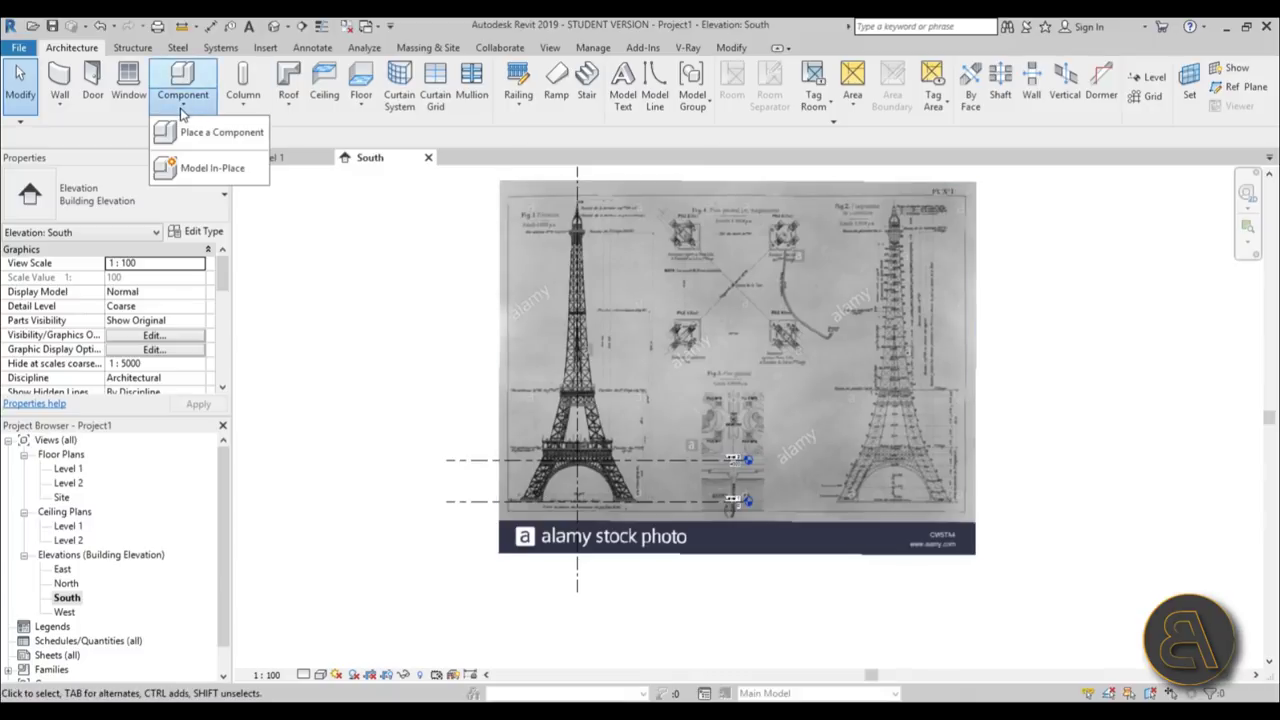
{"action": "left_click", "coordinate": [212, 170]}
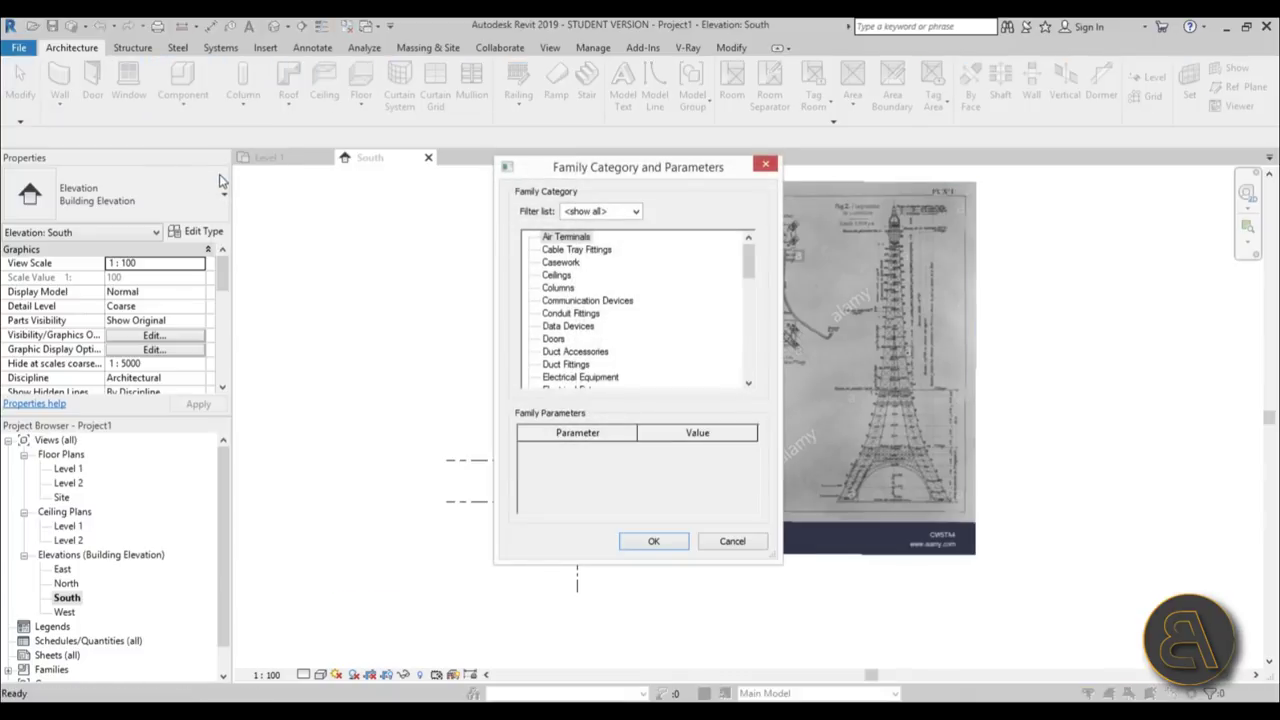
{"action": "scroll", "coordinate": [750, 275], "scroll_direction": "down", "scroll_amount": 4}
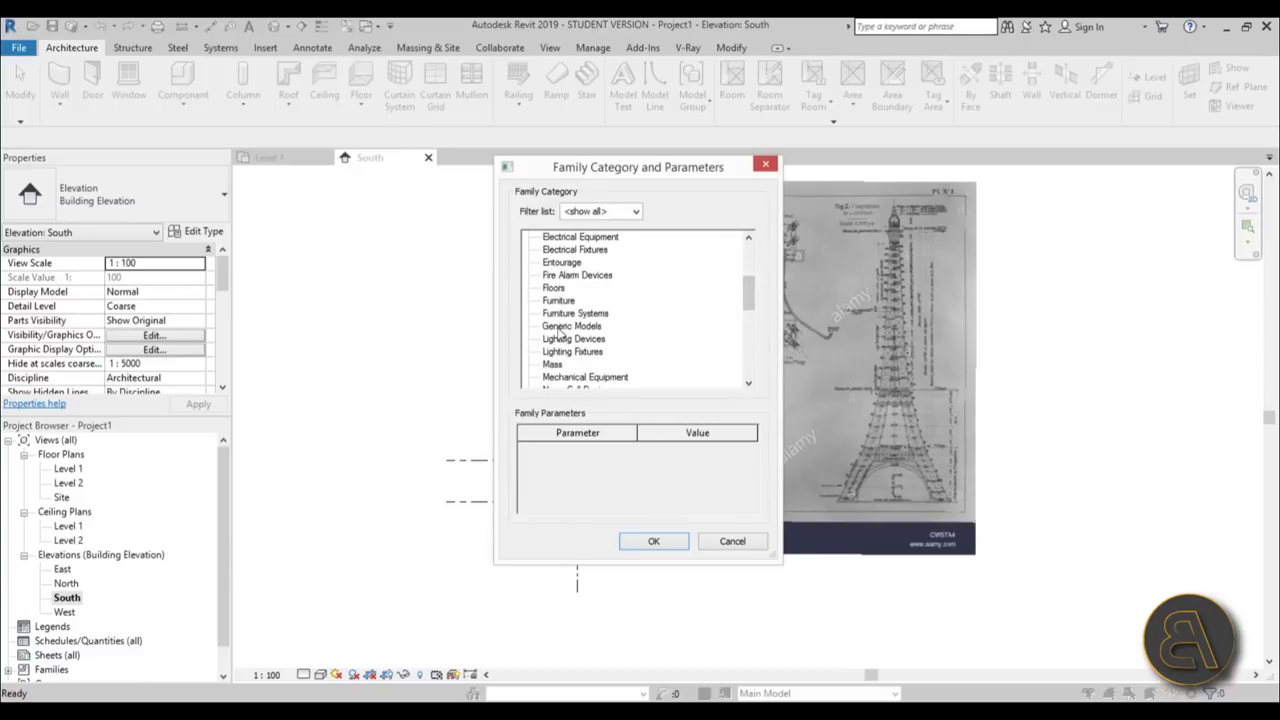
{"action": "double_click", "coordinate": [565, 326]}
{"action": "left_click", "coordinate": [593, 458]}
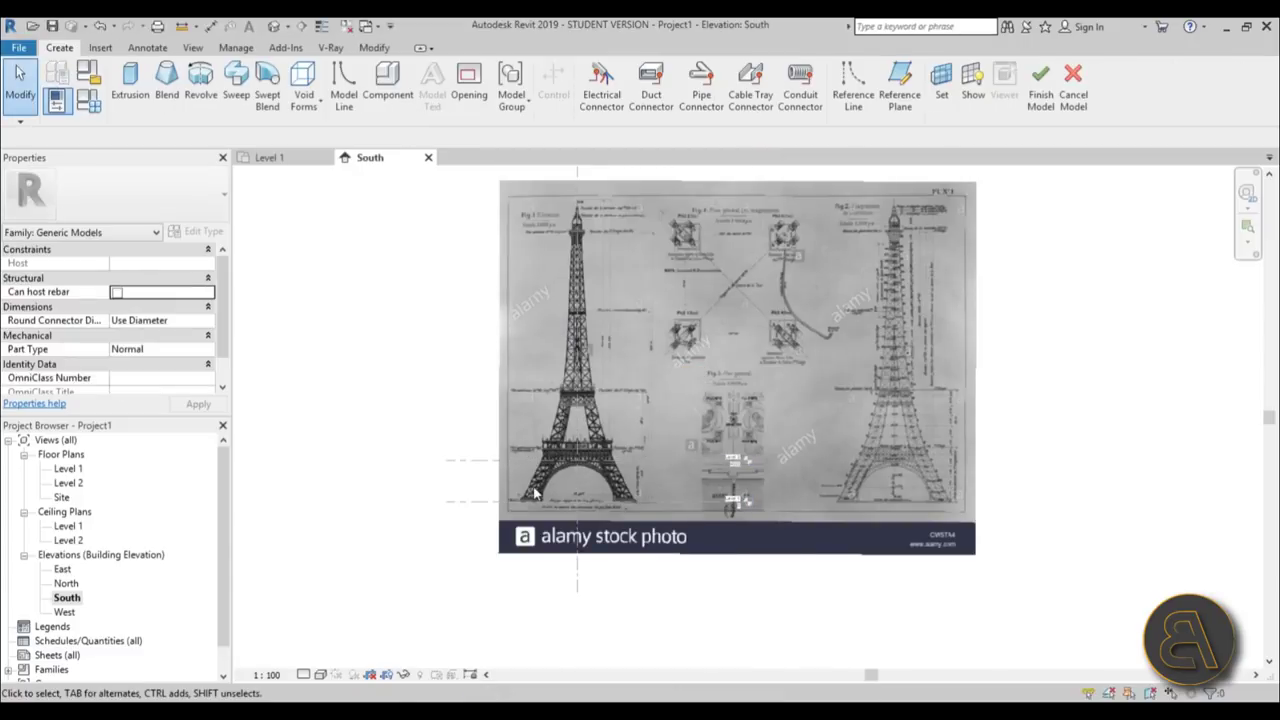
{"action": "scroll", "coordinate": [535, 493], "scroll_direction": "up", "scroll_amount": 3}
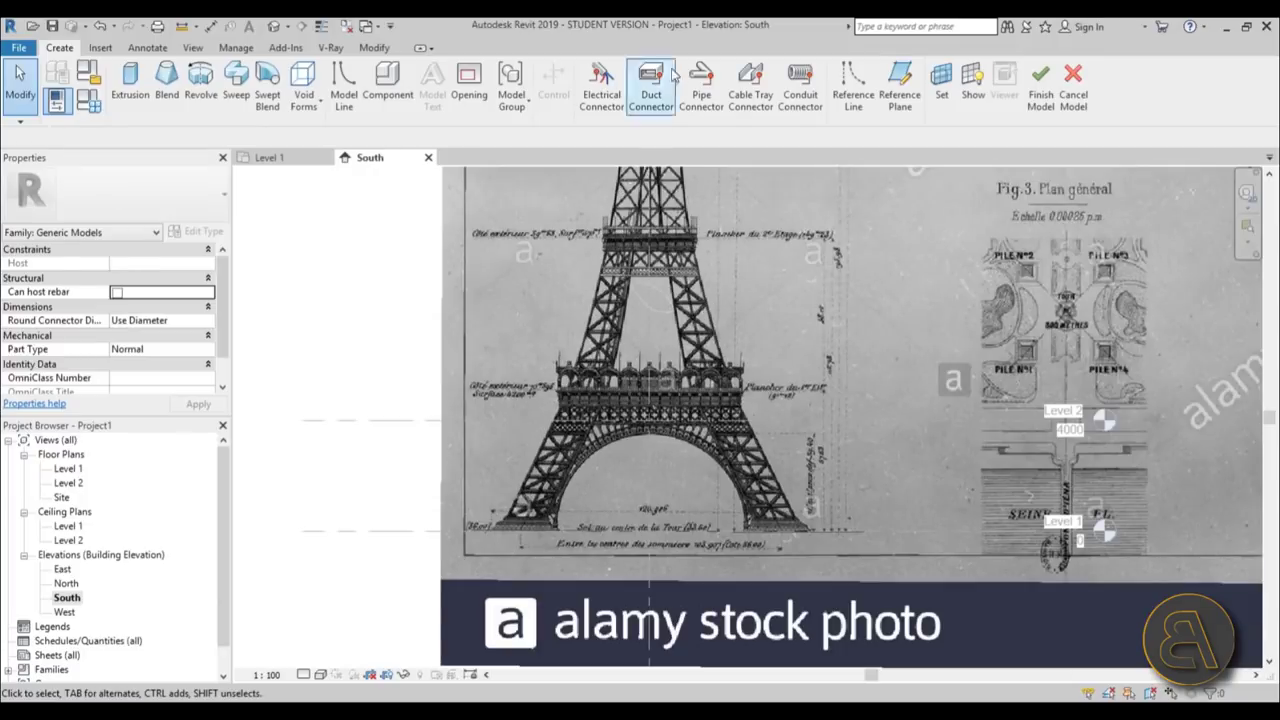
{"action": "scroll", "coordinate": [590, 316], "scroll_direction": "down", "scroll_amount": 3}
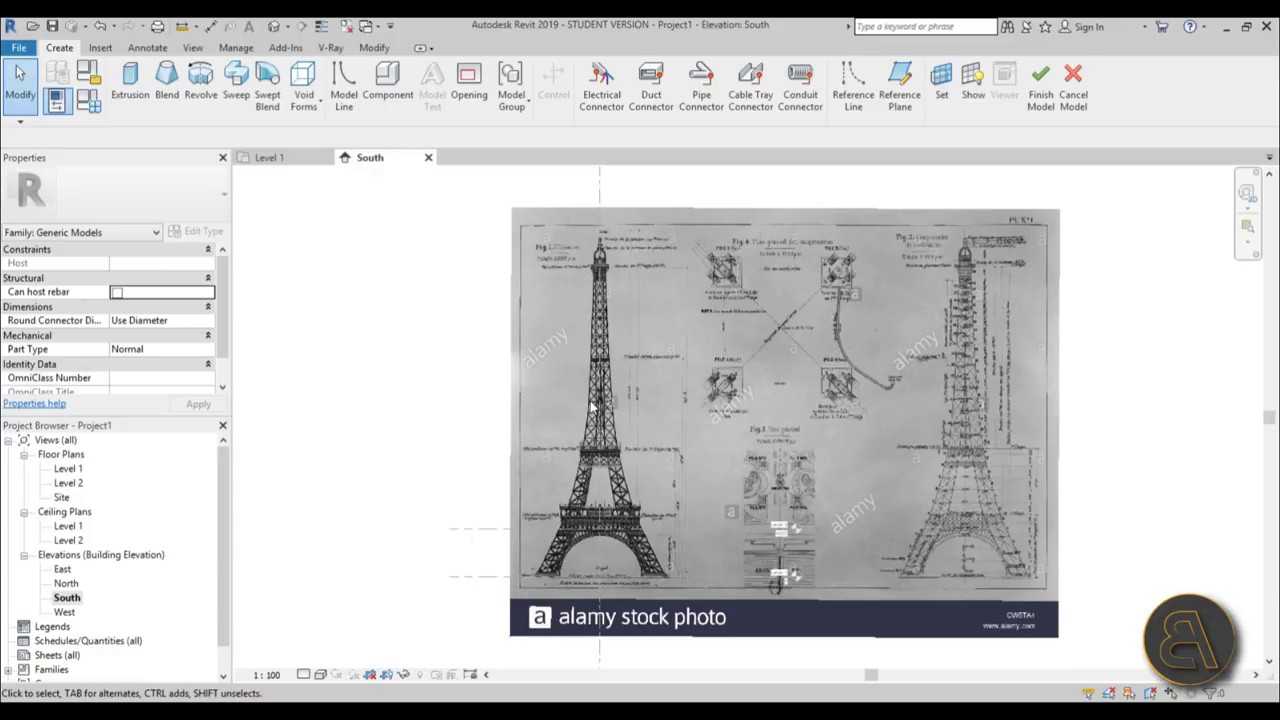
{"action": "left_click", "coordinate": [136, 95]}
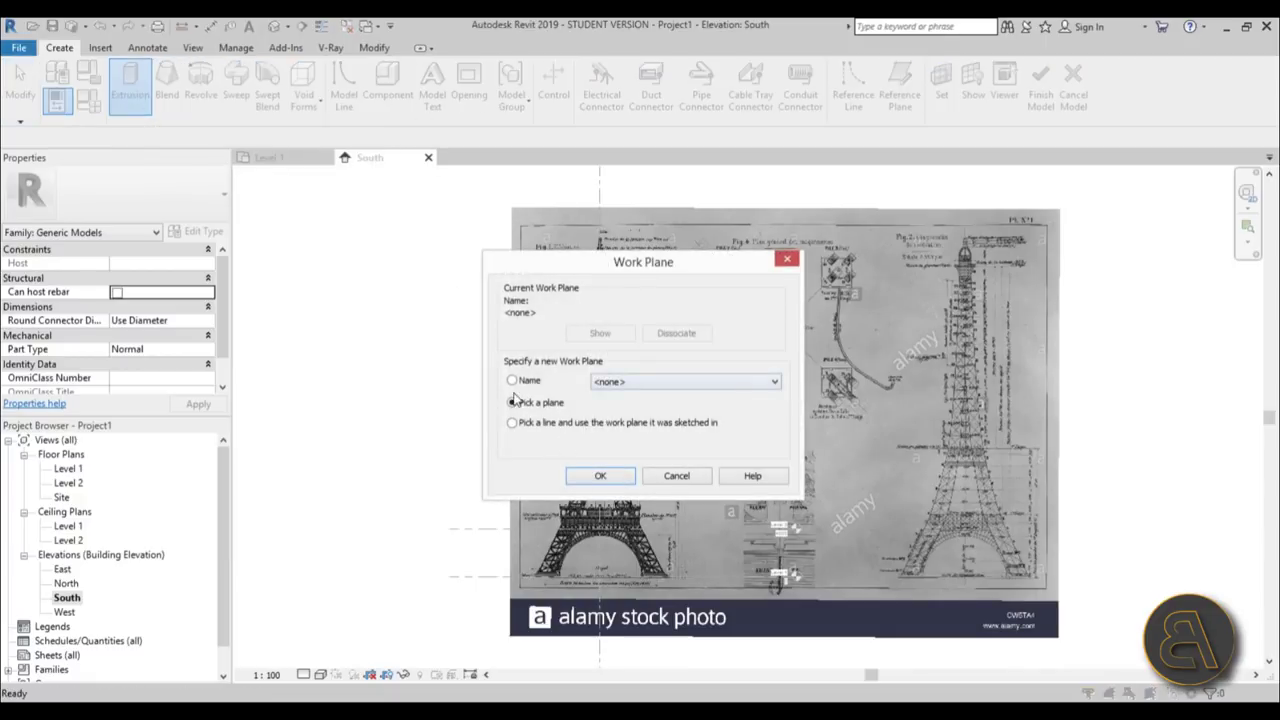
{"action": "left_click", "coordinate": [695, 479]}
- In the Level 1 floor plan, draw a horizontal reference plane from the left elevation marker to the right one, crossing the grid line
{"action": "double_click", "coordinate": [69, 483]}
{"action": "left_click", "coordinate": [67, 470]}
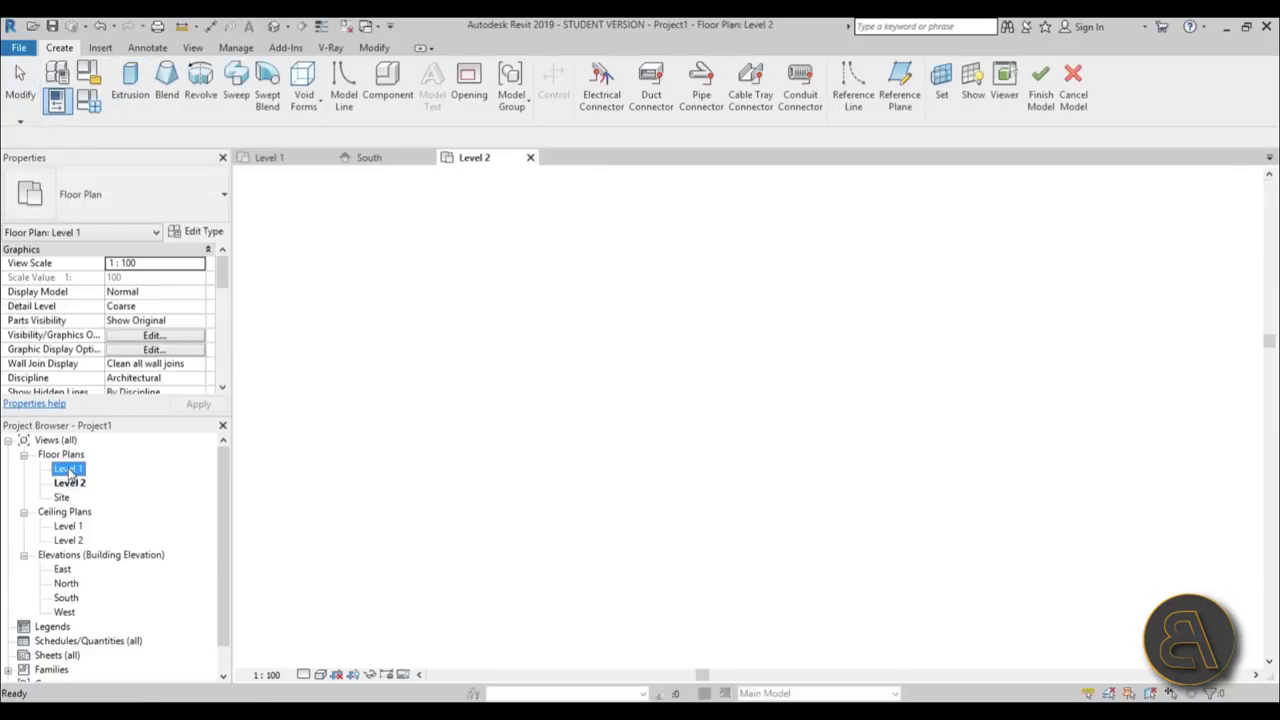
{"action": "double_click", "coordinate": [67, 470]}
{"action": "scroll", "coordinate": [828, 355], "scroll_direction": "up", "scroll_amount": 2}
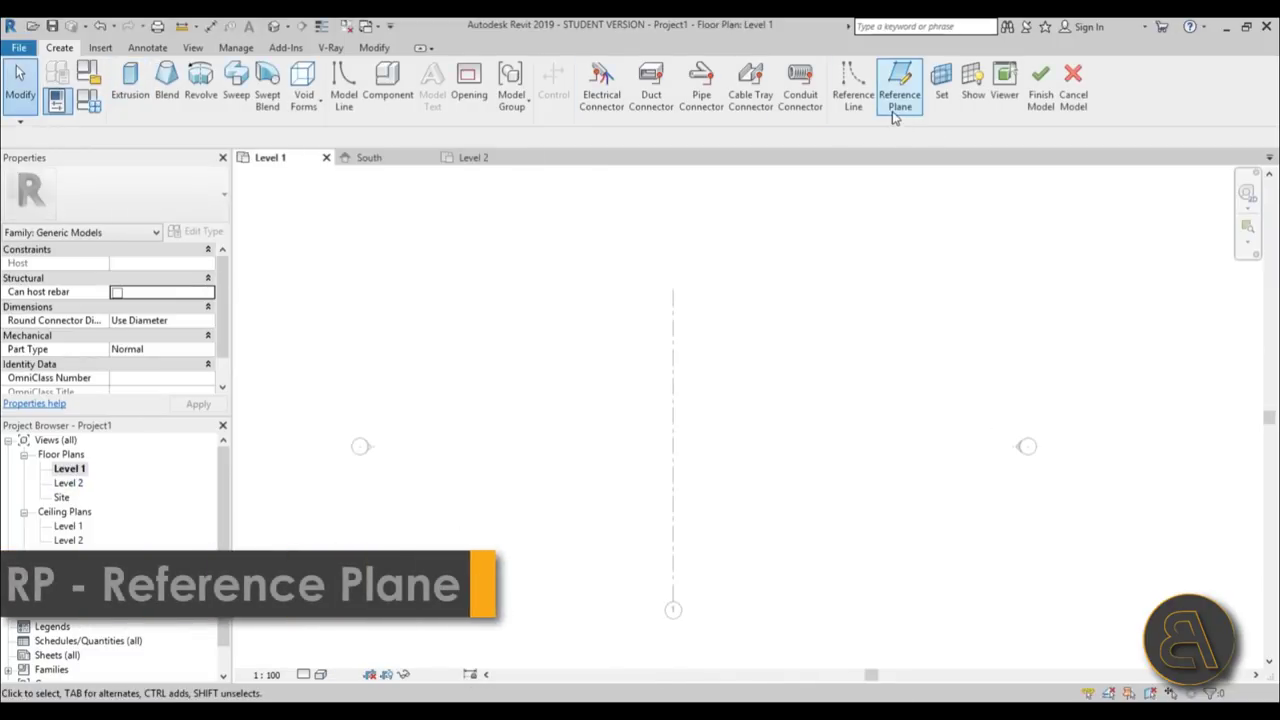
{"action": "left_click", "coordinate": [892, 108]}
{"action": "left_click", "coordinate": [361, 445]}
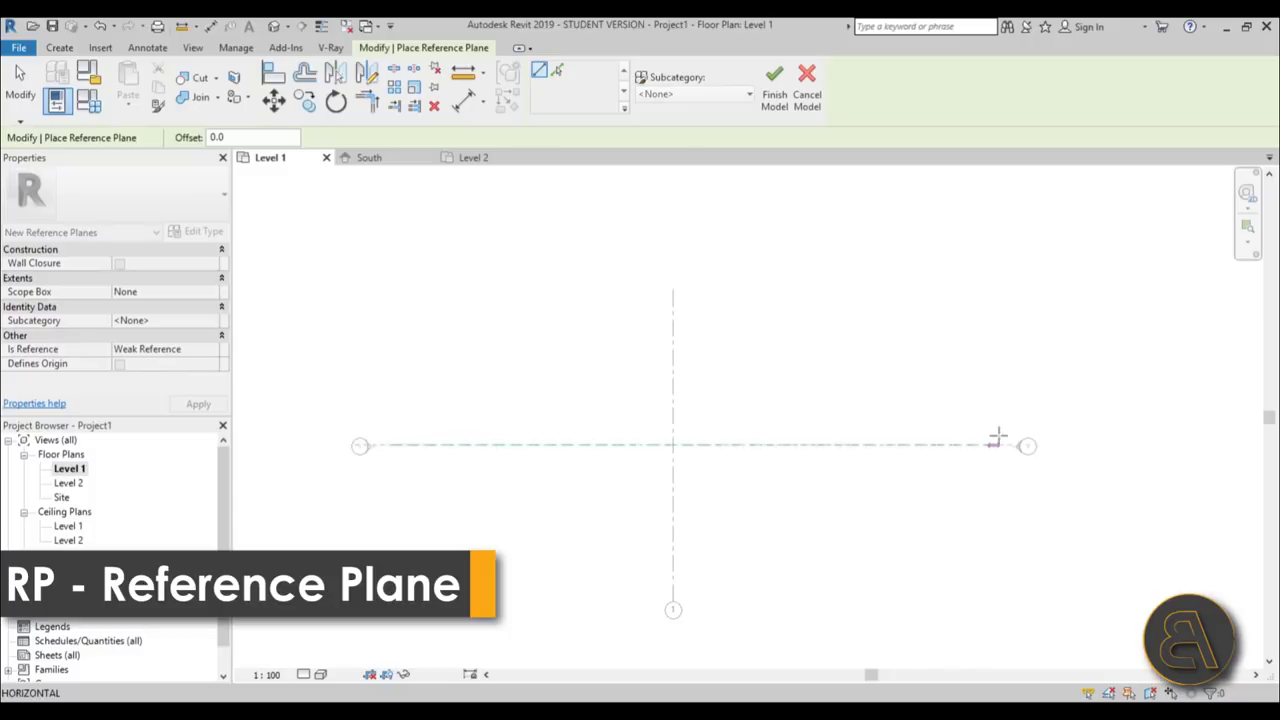
{"action": "left_click", "coordinate": [992, 436]}
{"action": "key", "text": "Escape"}
- Name the new horizontal reference plane "a" and deselect it
{"action": "left_click", "coordinate": [425, 455]}
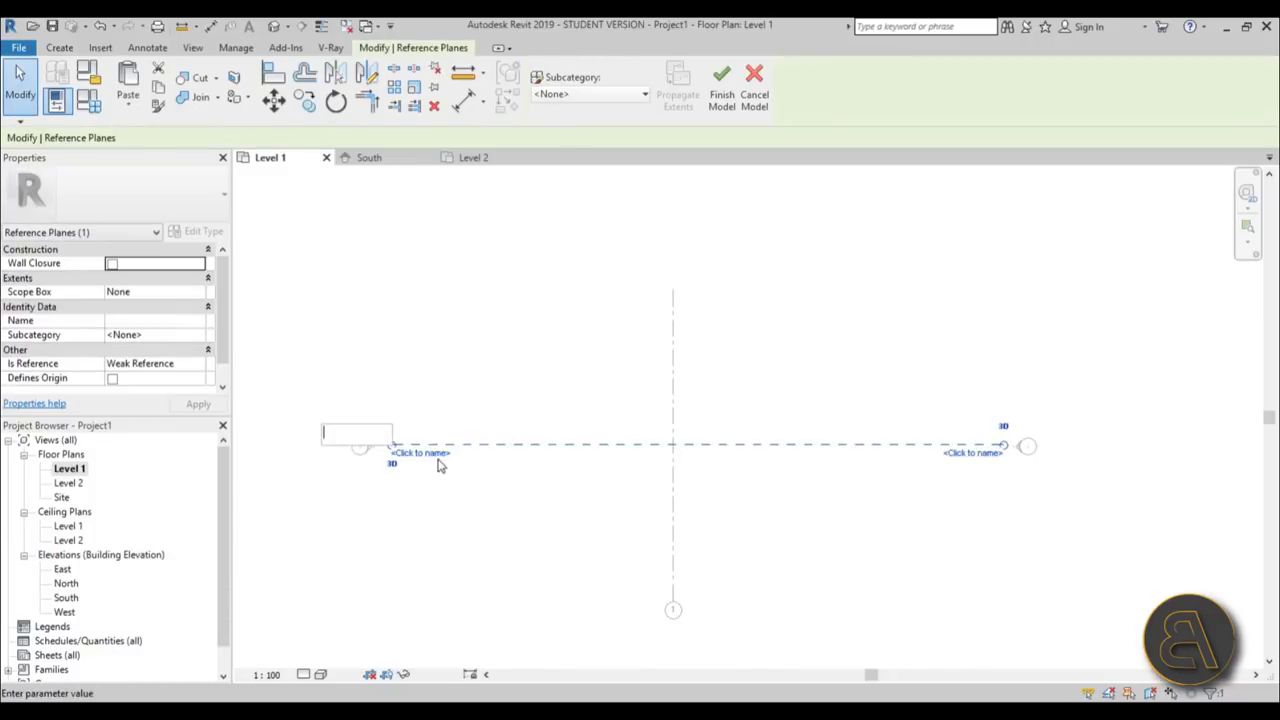
{"action": "key", "text": "Escape"}
{"action": "key", "text": "Escape"}
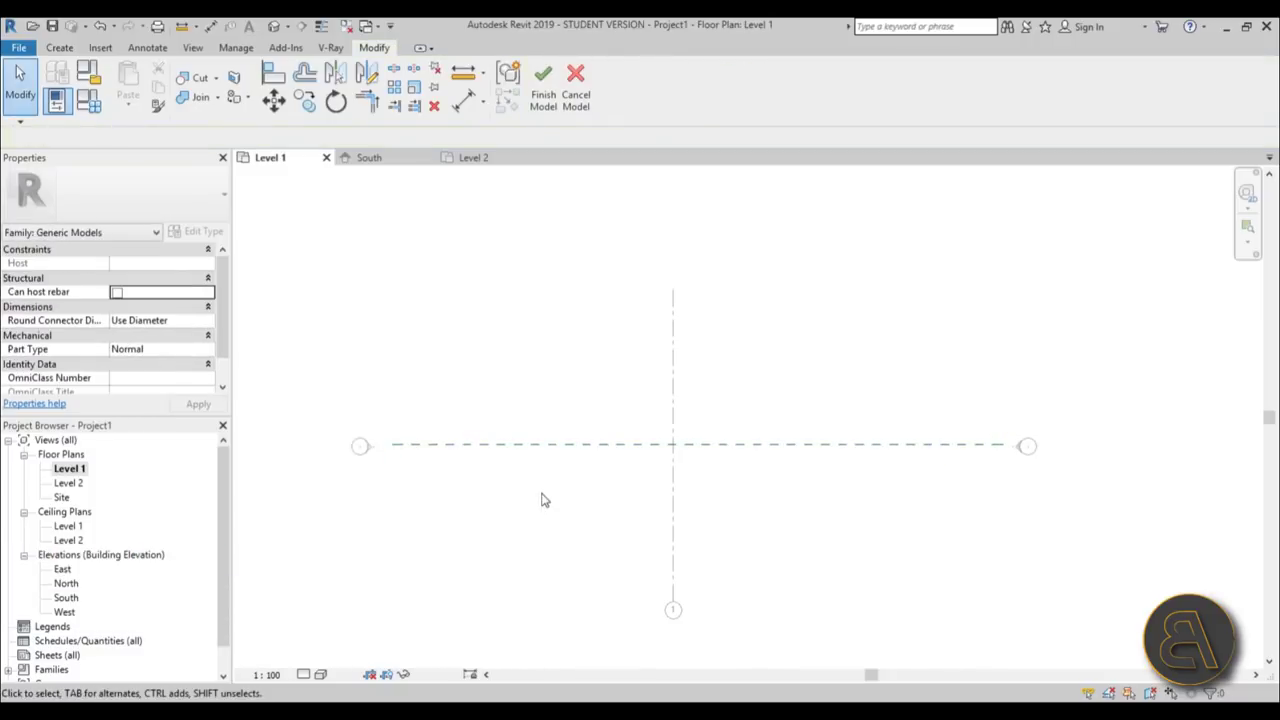
- In the South elevation, start an extrusion sketch using Reference Plane : a as the work plane
{"action": "double_click", "coordinate": [68, 598]}
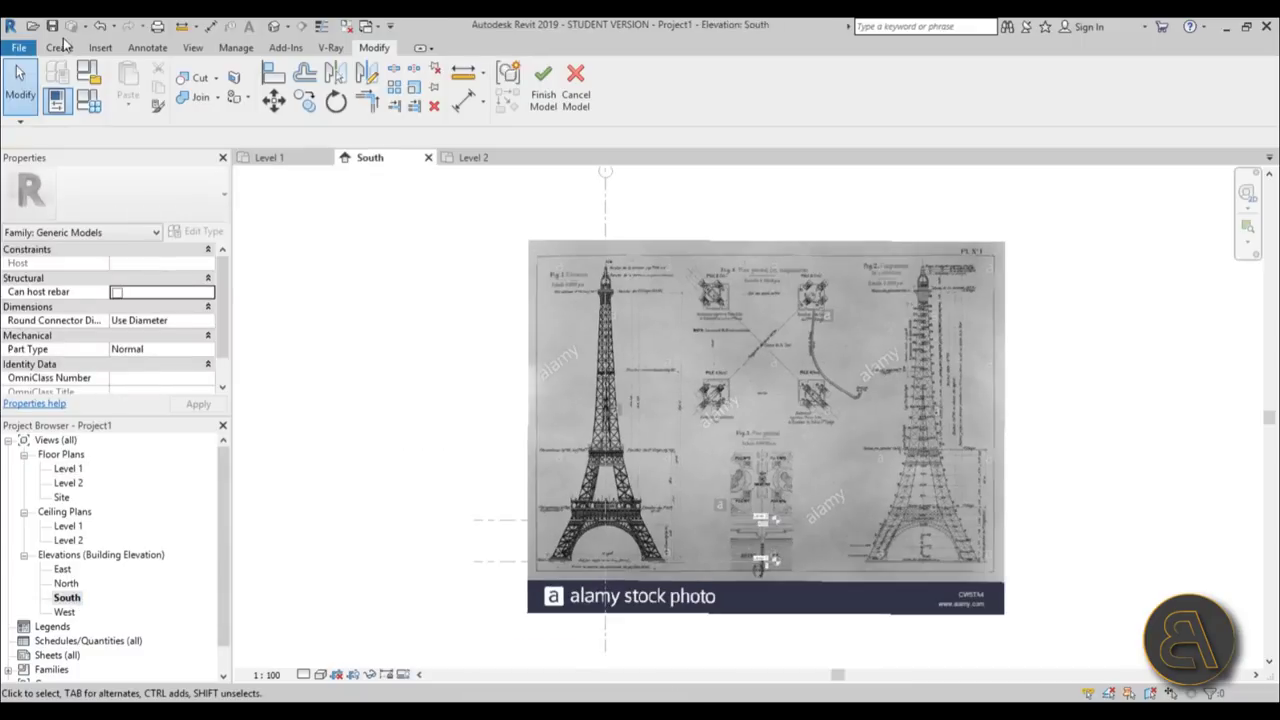
{"action": "left_click", "coordinate": [59, 48]}
{"action": "left_click", "coordinate": [130, 86]}
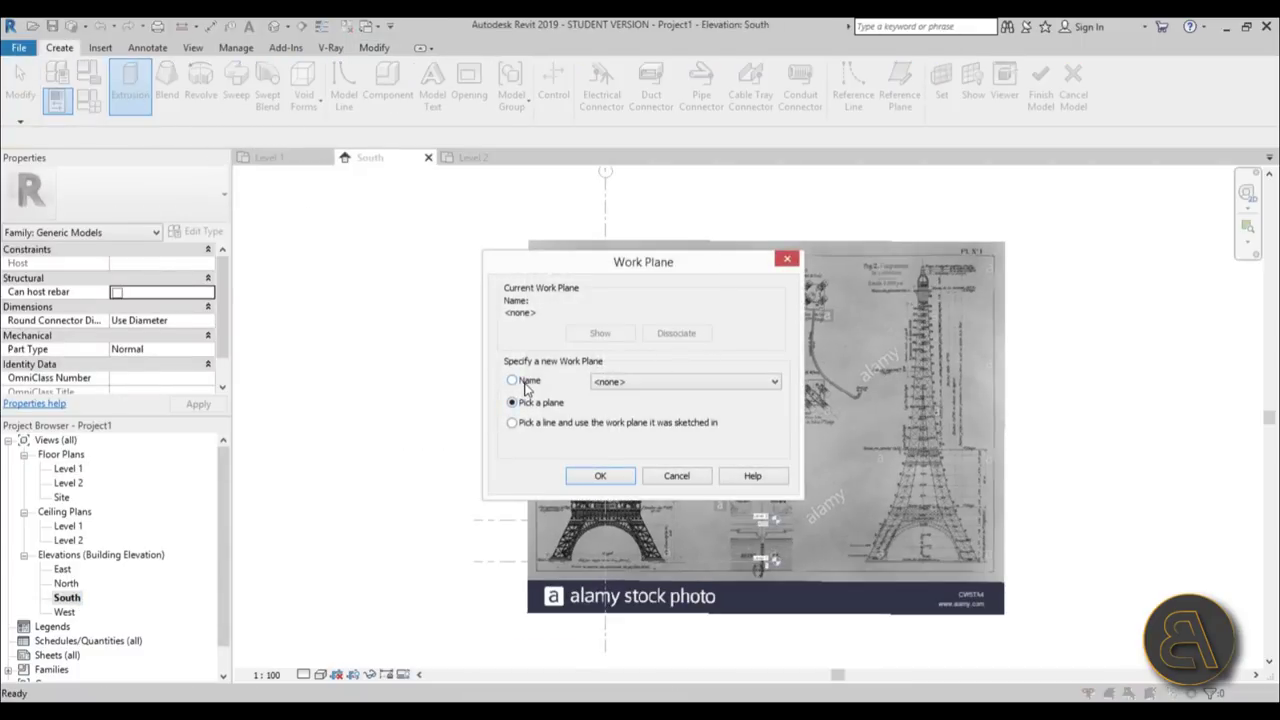
{"action": "left_click", "coordinate": [650, 385]}
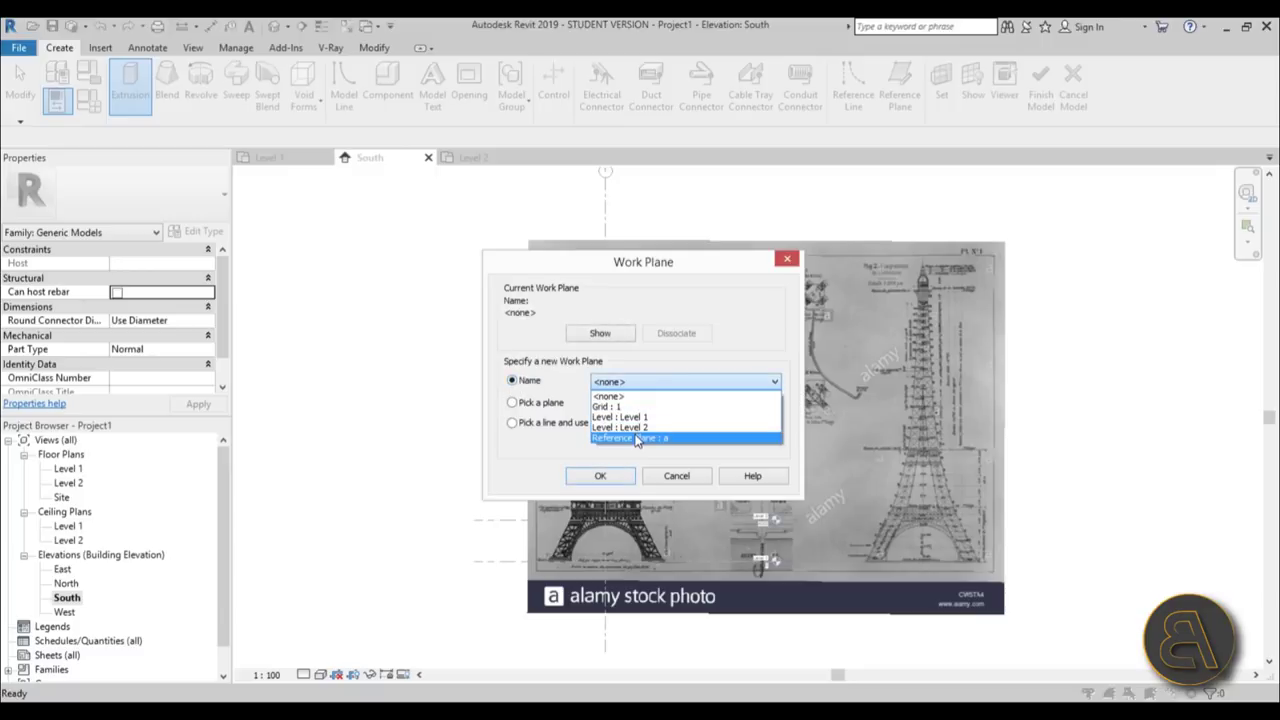
{"action": "left_click", "coordinate": [633, 438]}
{"action": "left_click", "coordinate": [601, 476]}
{"action": "scroll", "coordinate": [568, 590], "scroll_direction": "up", "scroll_amount": 4}
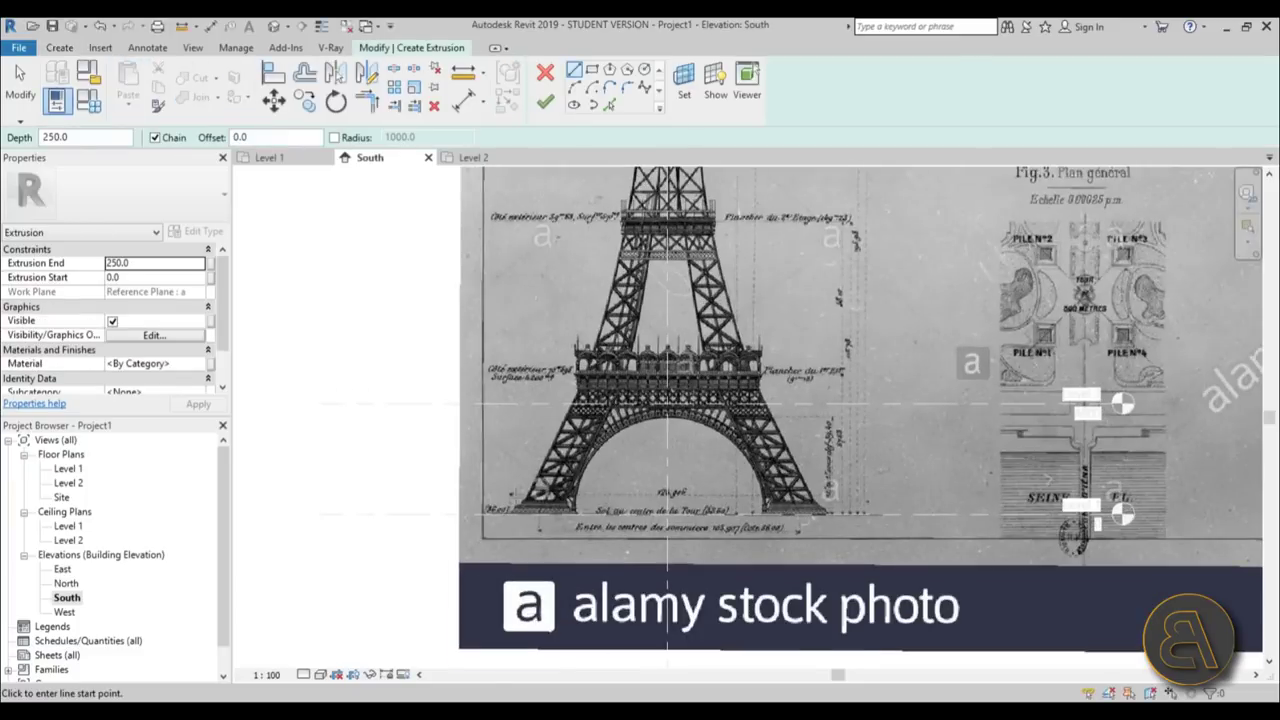
- Sketch the stepped outline of the tower's left foot with chained lines, starting at the ground line and ending at the leg's outer edge
{"action": "scroll", "coordinate": [517, 517], "scroll_direction": "up", "scroll_amount": 6}
{"action": "scroll", "coordinate": [517, 517], "scroll_direction": "down", "scroll_amount": 2}
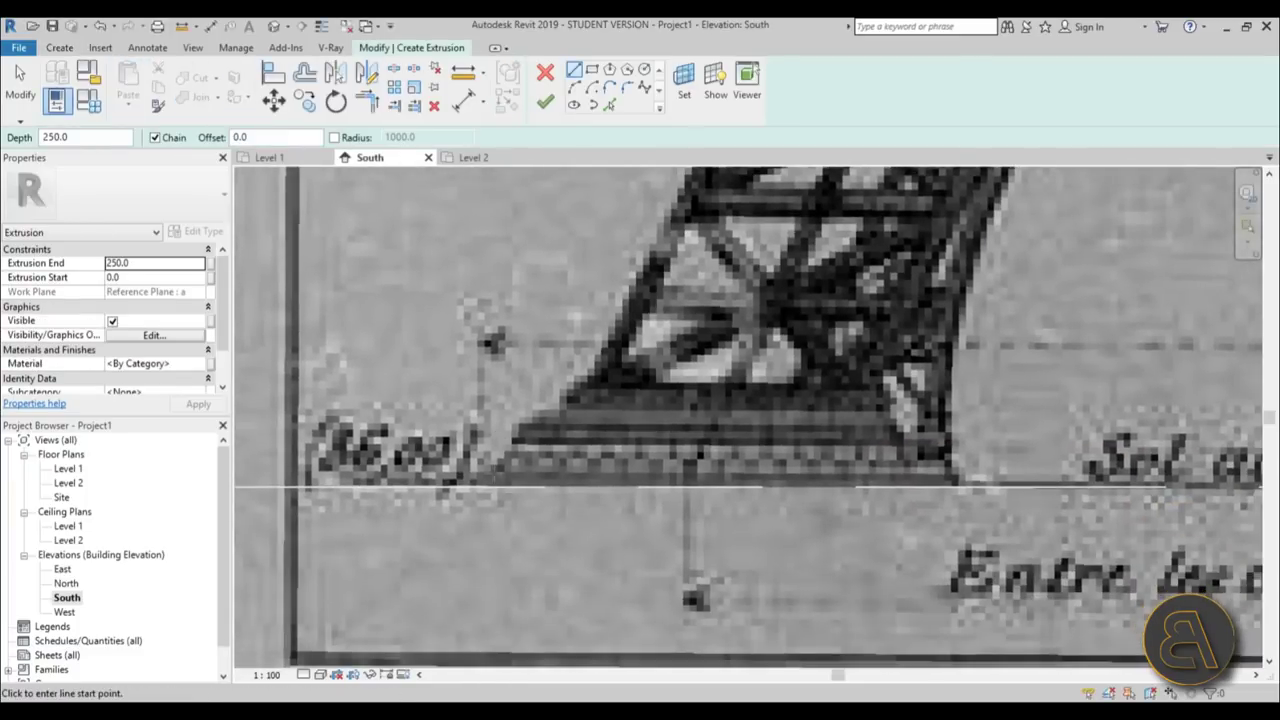
{"action": "left_click", "coordinate": [476, 488]}
{"action": "left_click", "coordinate": [526, 414]}
{"action": "left_click", "coordinate": [557, 412]}
{"action": "scroll", "coordinate": [578, 384], "scroll_direction": "down", "scroll_amount": 3}
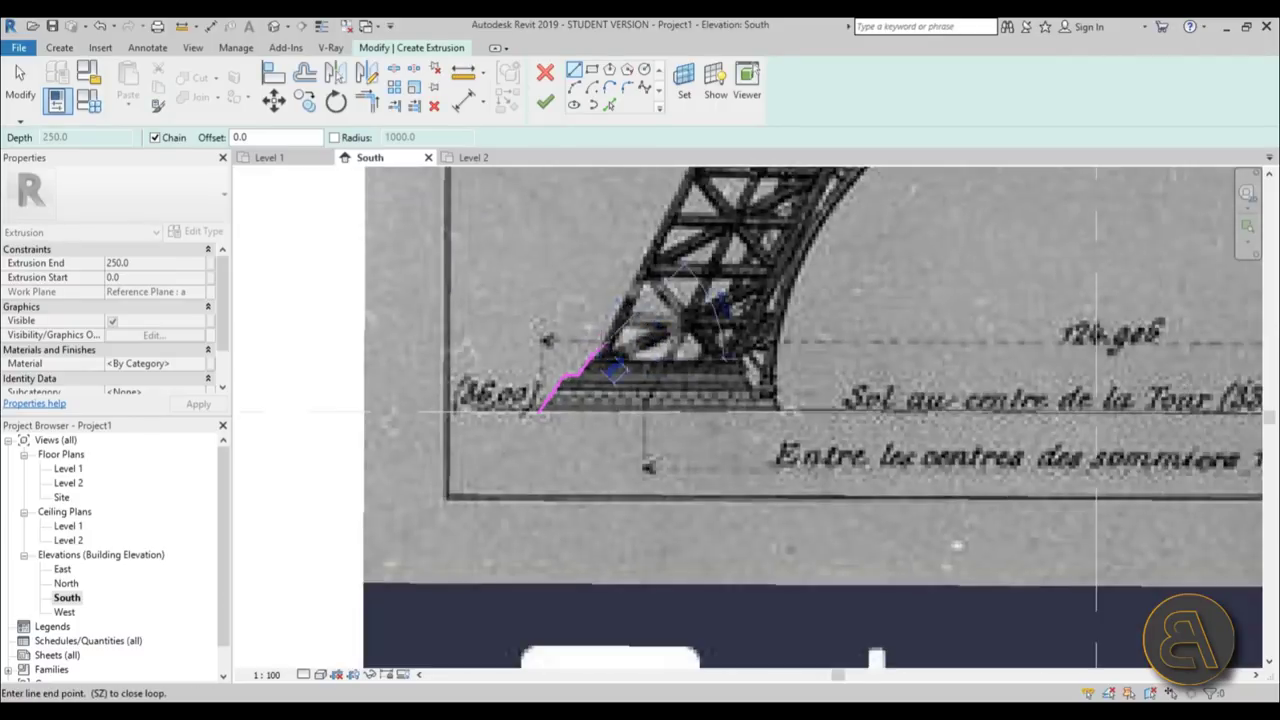
{"action": "scroll", "coordinate": [578, 384], "scroll_direction": "up", "scroll_amount": 6}
{"action": "scroll", "coordinate": [590, 400], "scroll_direction": "down", "scroll_amount": 5}
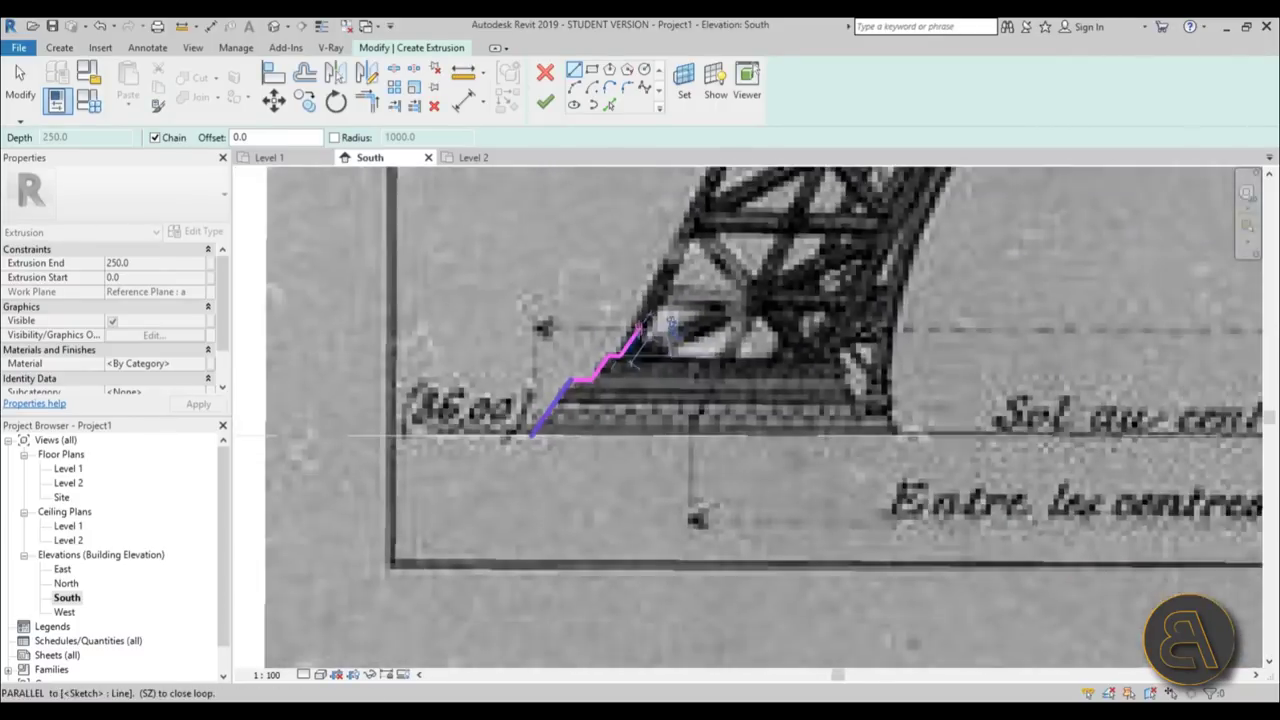
- Trace the left leg's outer edge up to the first platform and step the outline outward beneath it
{"action": "middle_click_drag", "start_coordinate": [545, 430], "coordinate": [550, 660]}
{"action": "scroll", "coordinate": [553, 537], "scroll_direction": "up", "scroll_amount": 4}
{"action": "scroll", "coordinate": [553, 537], "scroll_direction": "up", "scroll_amount": 3}
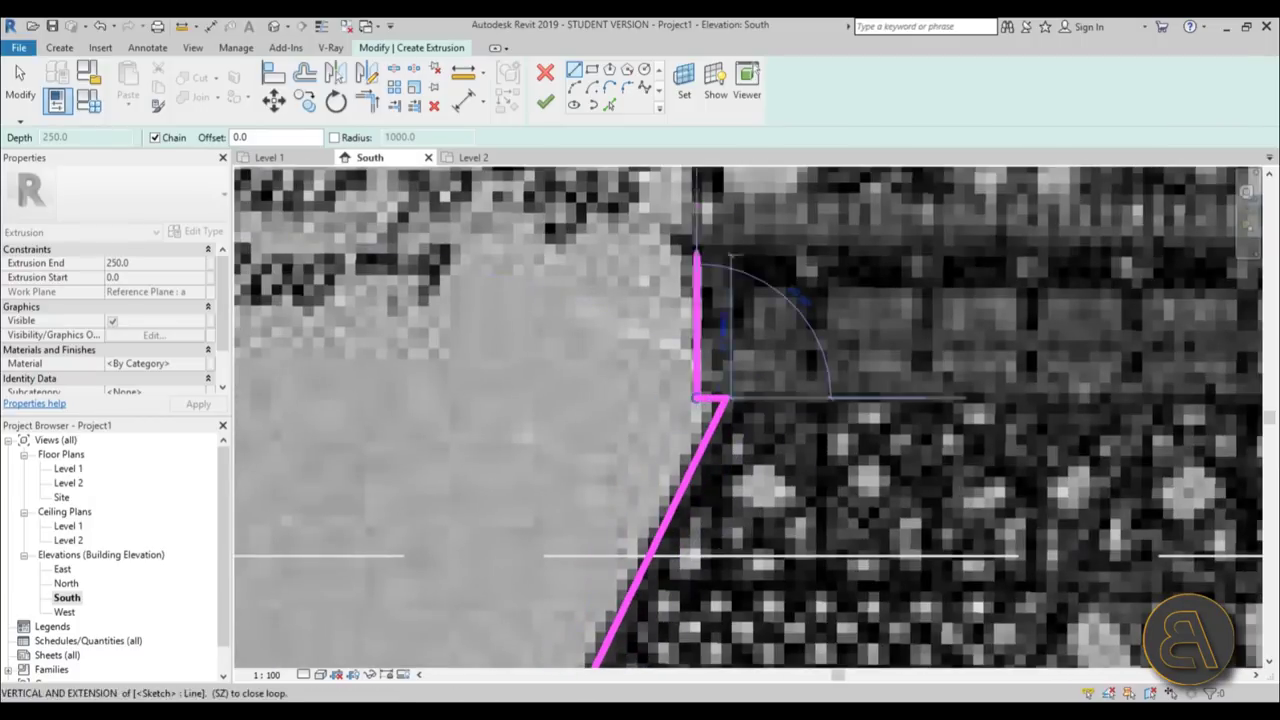
- Trace the first platform's left side, including its upper ledge, and run its top edge inward to the upper leg
{"action": "scroll", "coordinate": [693, 262], "scroll_direction": "down", "scroll_amount": 4}
{"action": "scroll", "coordinate": [500, 400], "scroll_direction": "up", "scroll_amount": 5}
{"action": "middle_click_drag", "start_coordinate": [503, 403], "coordinate": [503, 503]}
{"action": "scroll", "coordinate": [503, 503], "scroll_direction": "up", "scroll_amount": 3}
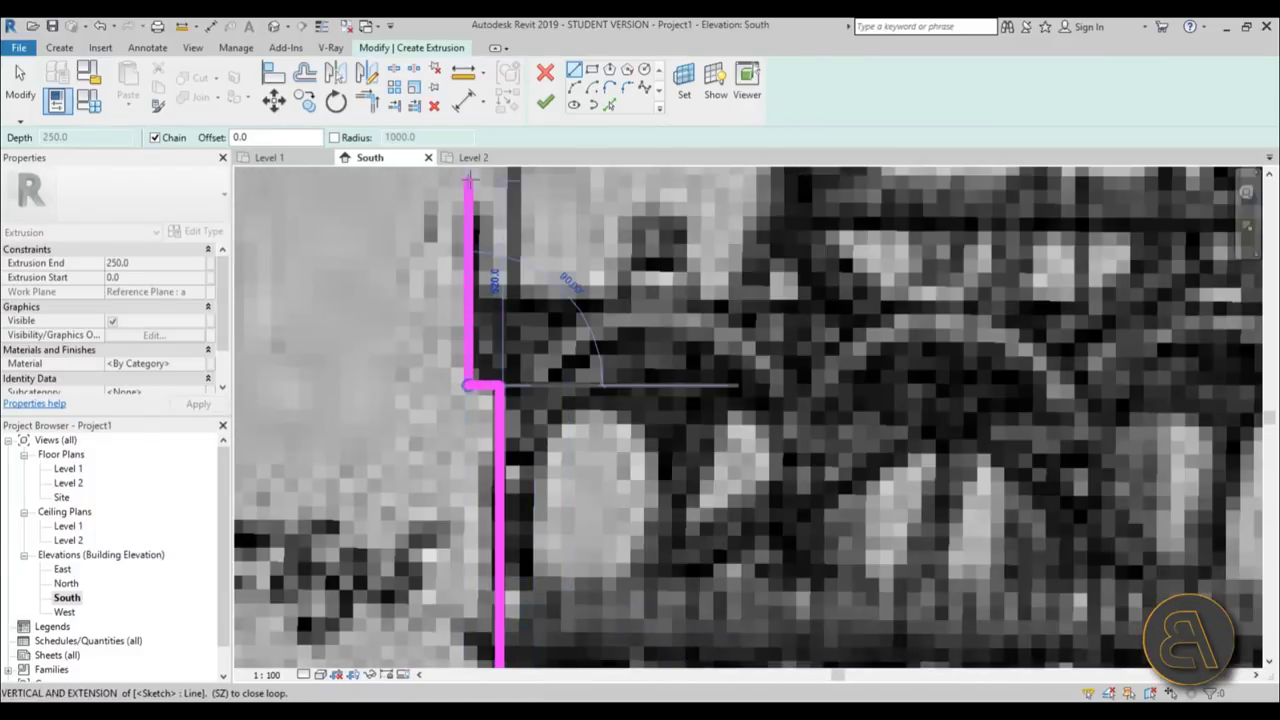
{"action": "left_click", "coordinate": [468, 292]}
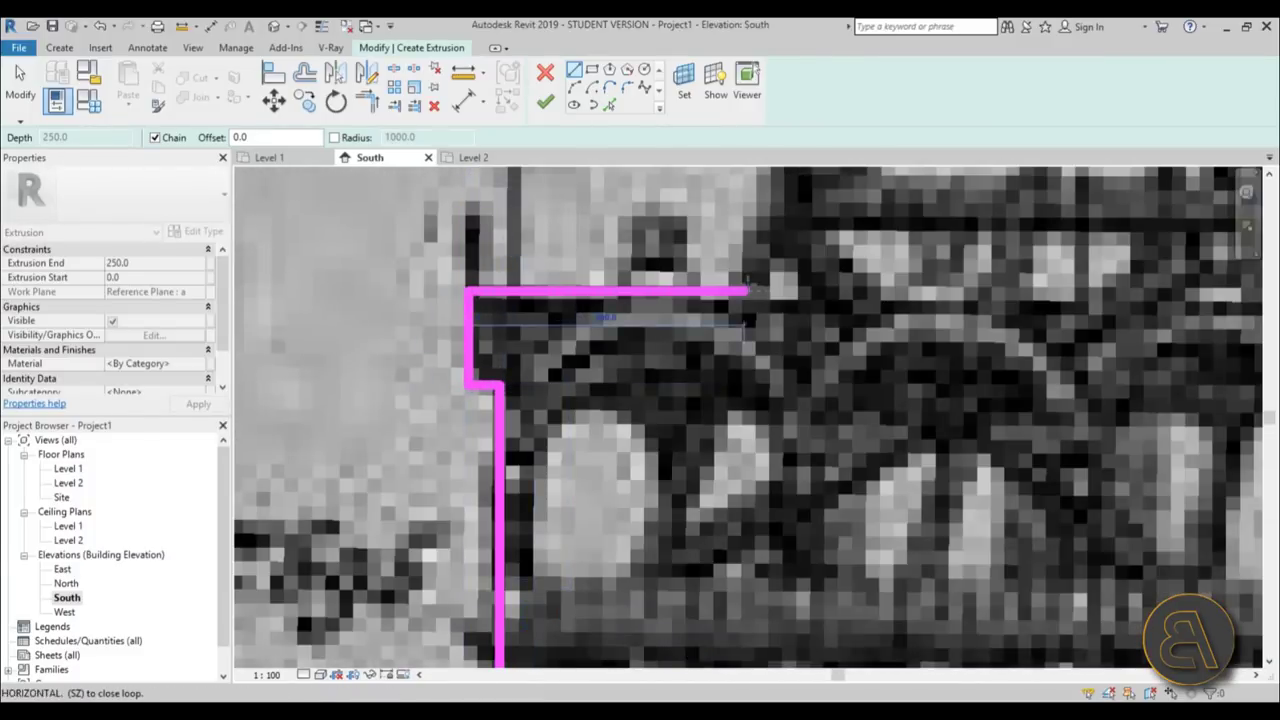
{"action": "left_click", "coordinate": [730, 292]}
- Trace the upper leg's outer edge to the second platform's underside and step the outline outward horizontally
{"action": "scroll", "coordinate": [730, 292], "scroll_direction": "down", "scroll_amount": 6}
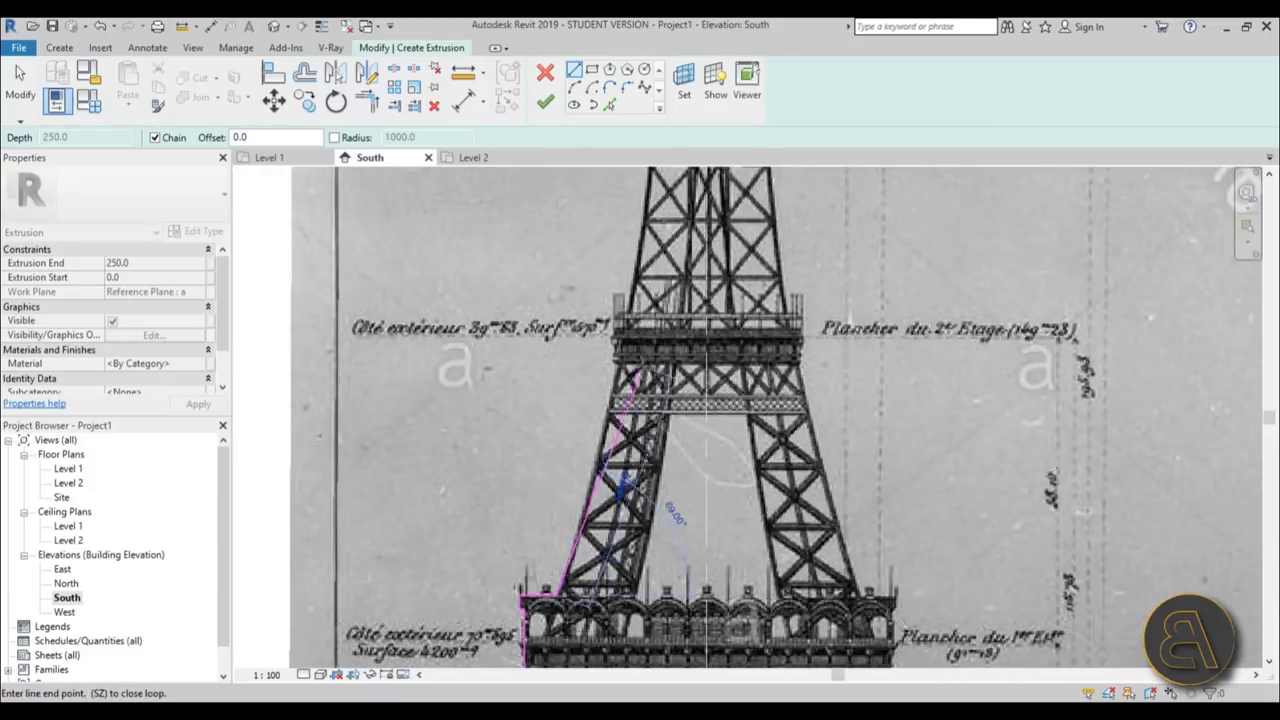
{"action": "scroll", "coordinate": [552, 588], "scroll_direction": "up", "scroll_amount": 5}
{"action": "scroll", "coordinate": [620, 472], "scroll_direction": "down", "scroll_amount": 3}
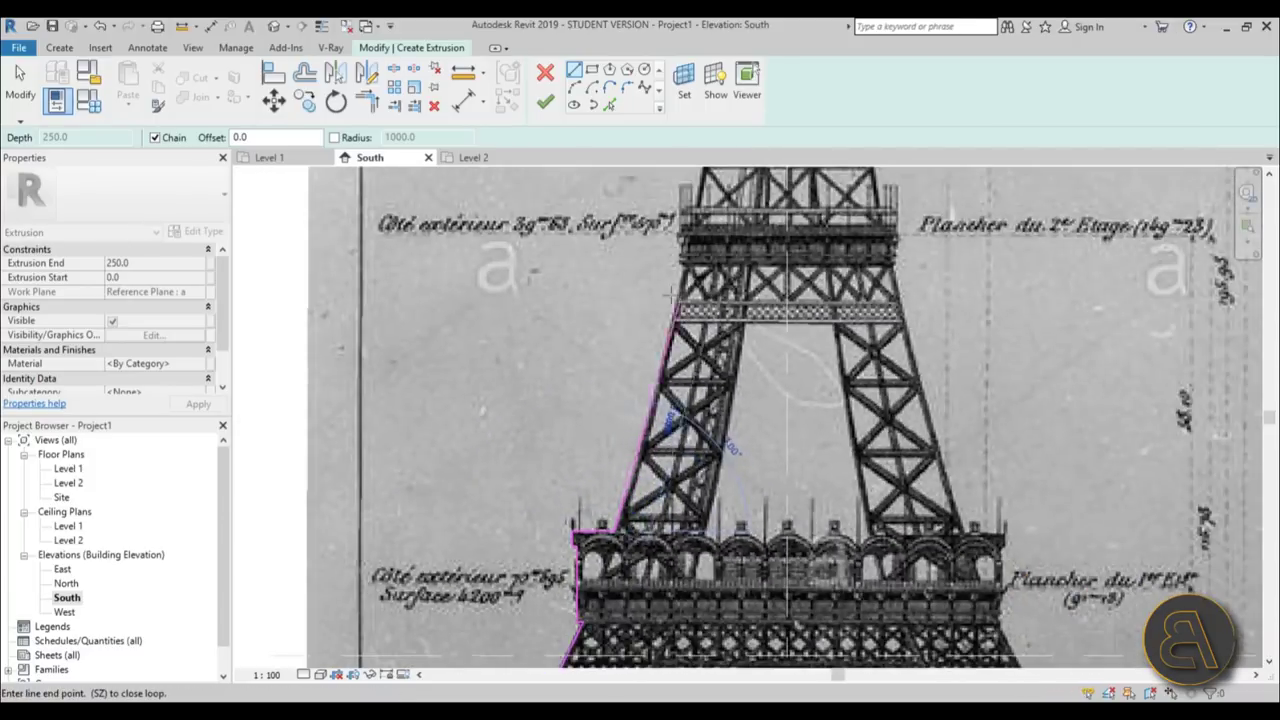
{"action": "scroll", "coordinate": [690, 290], "scroll_direction": "up", "scroll_amount": 8}
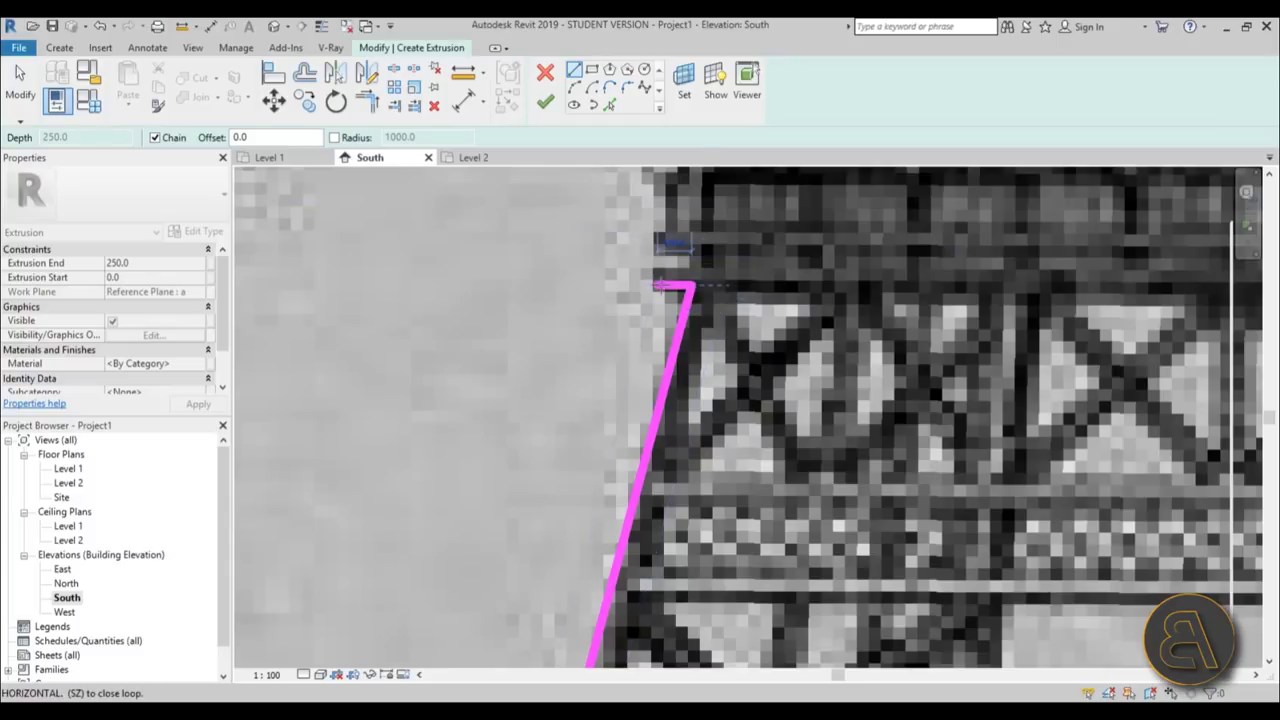
- Draw the second platform's vertical left side and its short top edge, then end the line chain
{"action": "scroll", "coordinate": [657, 282], "scroll_direction": "down", "scroll_amount": 5}
{"action": "scroll", "coordinate": [530, 600], "scroll_direction": "up", "scroll_amount": 6}
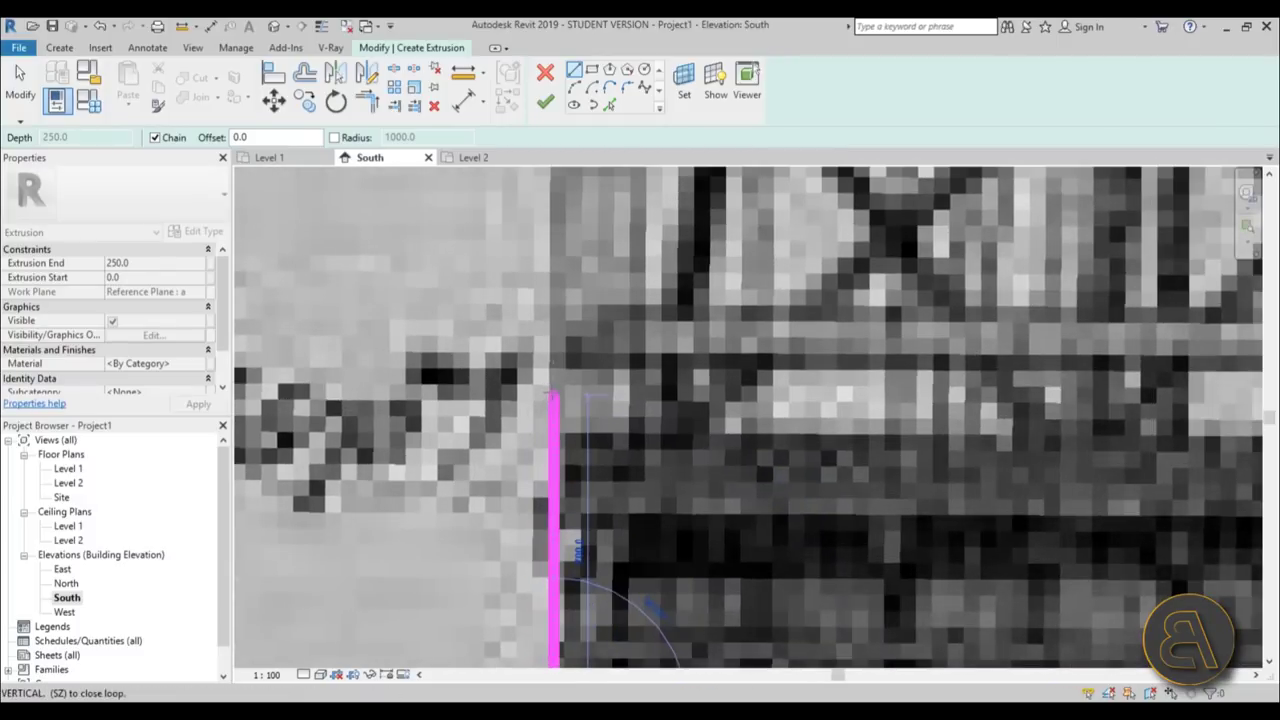
{"action": "left_click", "coordinate": [553, 438]}
{"action": "scroll", "coordinate": [645, 440], "scroll_direction": "down", "scroll_amount": 8}
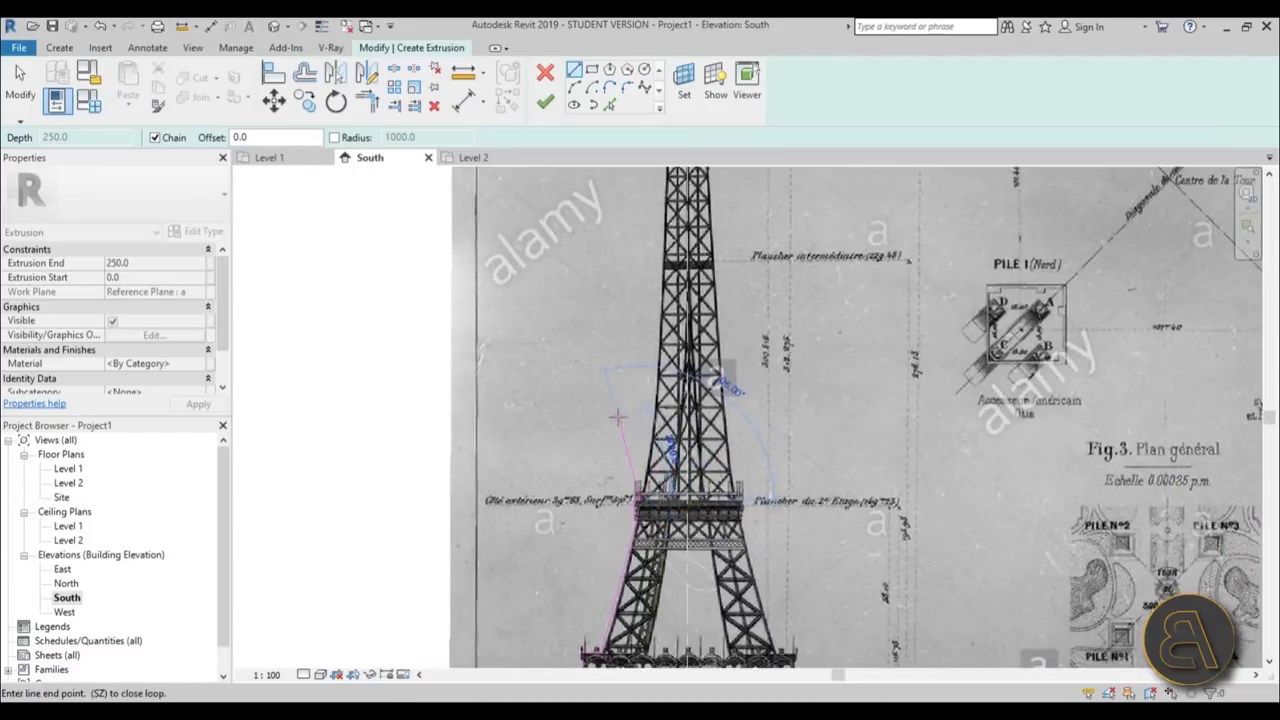
{"action": "key", "text": "Escape"}
- Draw a straight line along the left edge of the tower's upper shaft, ending just below the third platform
{"action": "scroll", "coordinate": [660, 320], "scroll_direction": "up", "scroll_amount": 5}
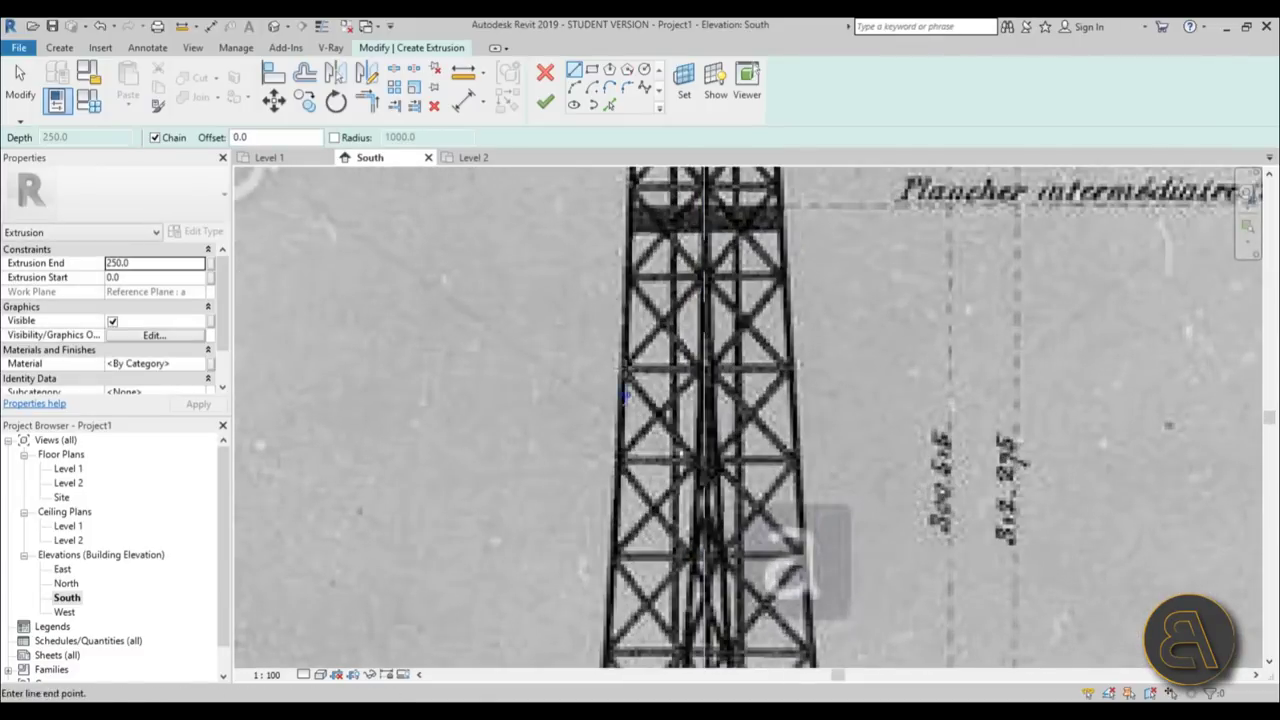
{"action": "scroll", "coordinate": [626, 396], "scroll_direction": "down", "scroll_amount": 3}
{"action": "scroll", "coordinate": [614, 466], "scroll_direction": "up", "scroll_amount": 8}
{"action": "scroll", "coordinate": [614, 466], "scroll_direction": "up", "scroll_amount": 4}
{"action": "scroll", "coordinate": [617, 444], "scroll_direction": "down", "scroll_amount": 10}
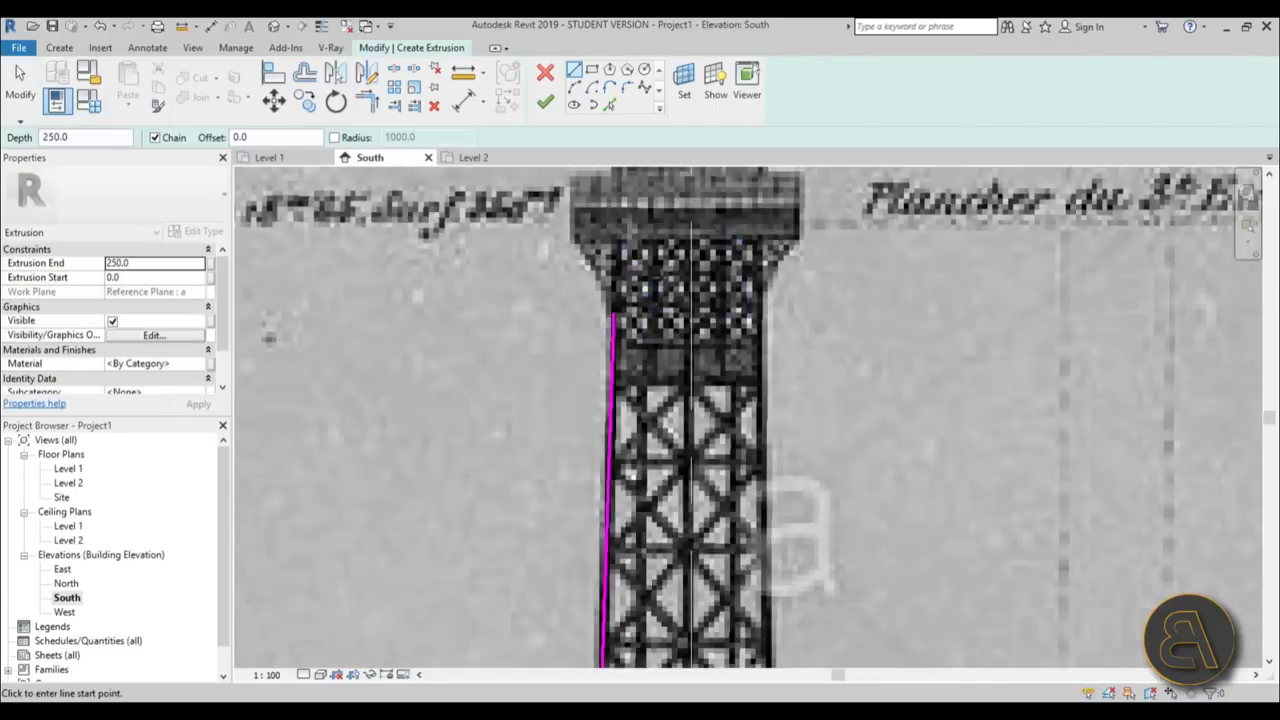
- Connect the second platform's top edge to the straight shaft line with a start-end-radius arc tangent to that line
{"action": "middle_click_drag", "start_coordinate": [640, 480], "coordinate": [640, 345]}
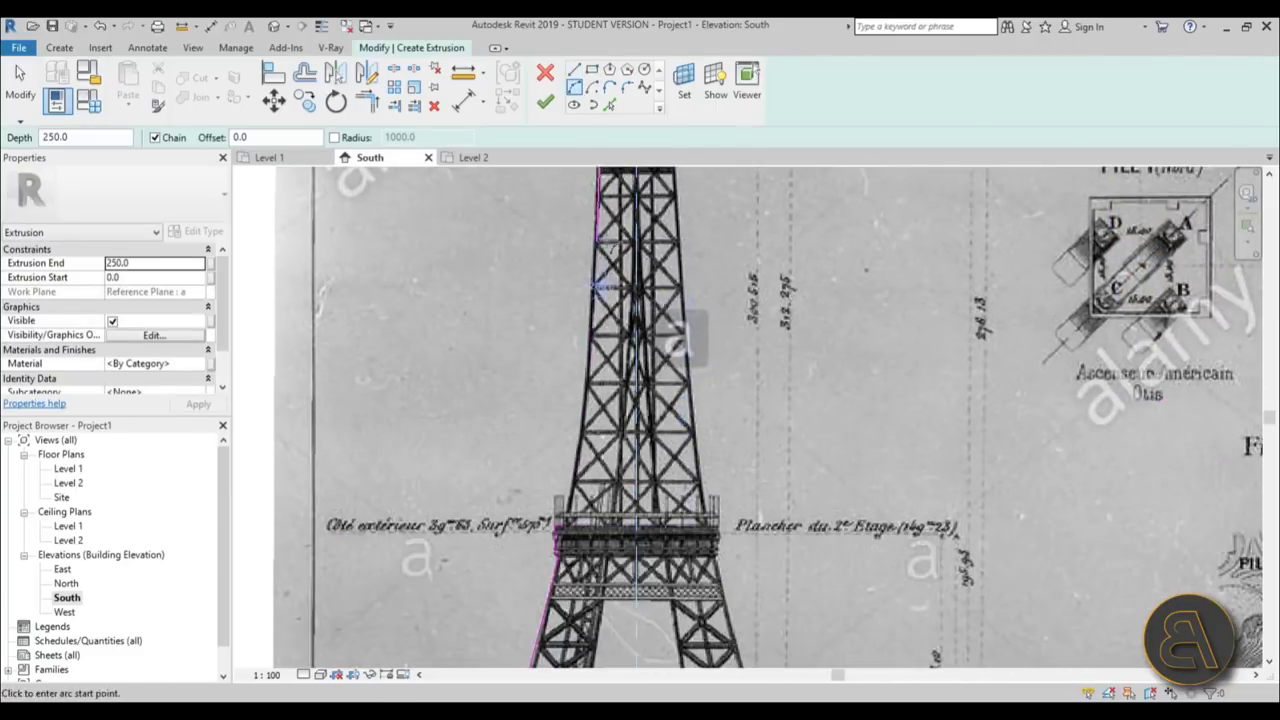
{"action": "scroll", "coordinate": [576, 534], "scroll_direction": "up", "scroll_amount": 4}
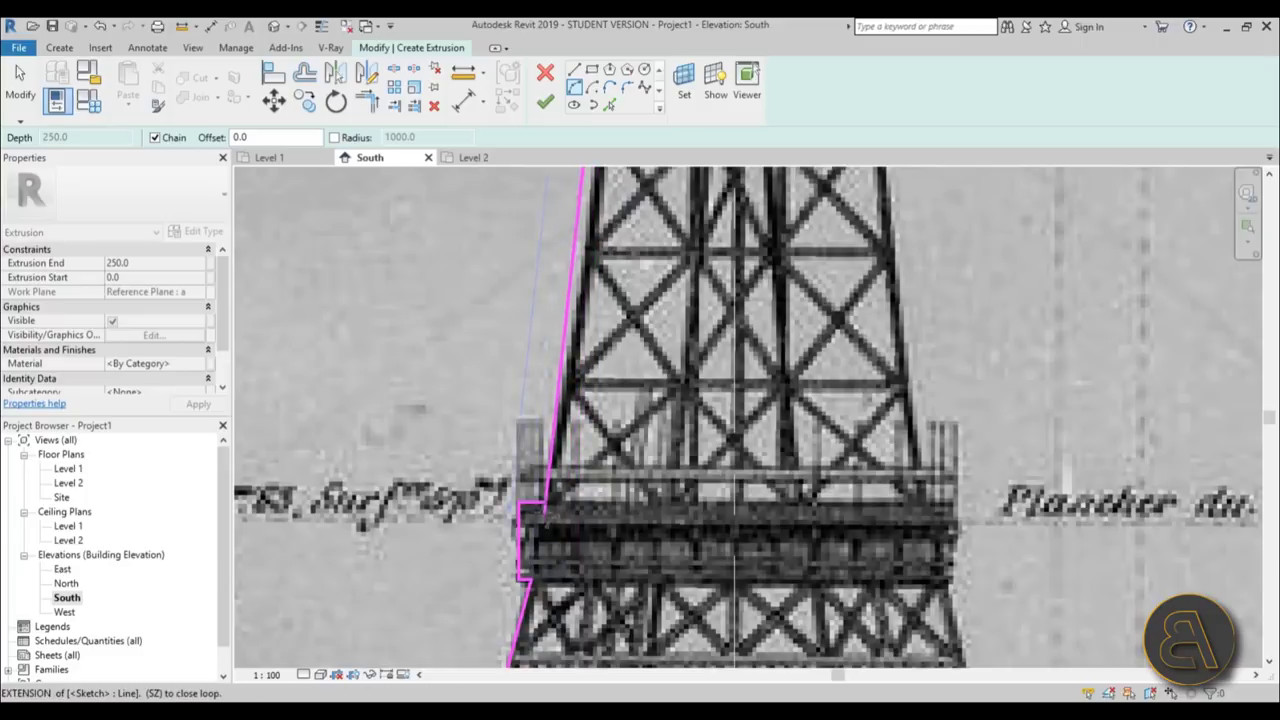
{"action": "scroll", "coordinate": [541, 503], "scroll_direction": "down", "scroll_amount": 4}
{"action": "scroll", "coordinate": [580, 445], "scroll_direction": "up", "scroll_amount": 2}
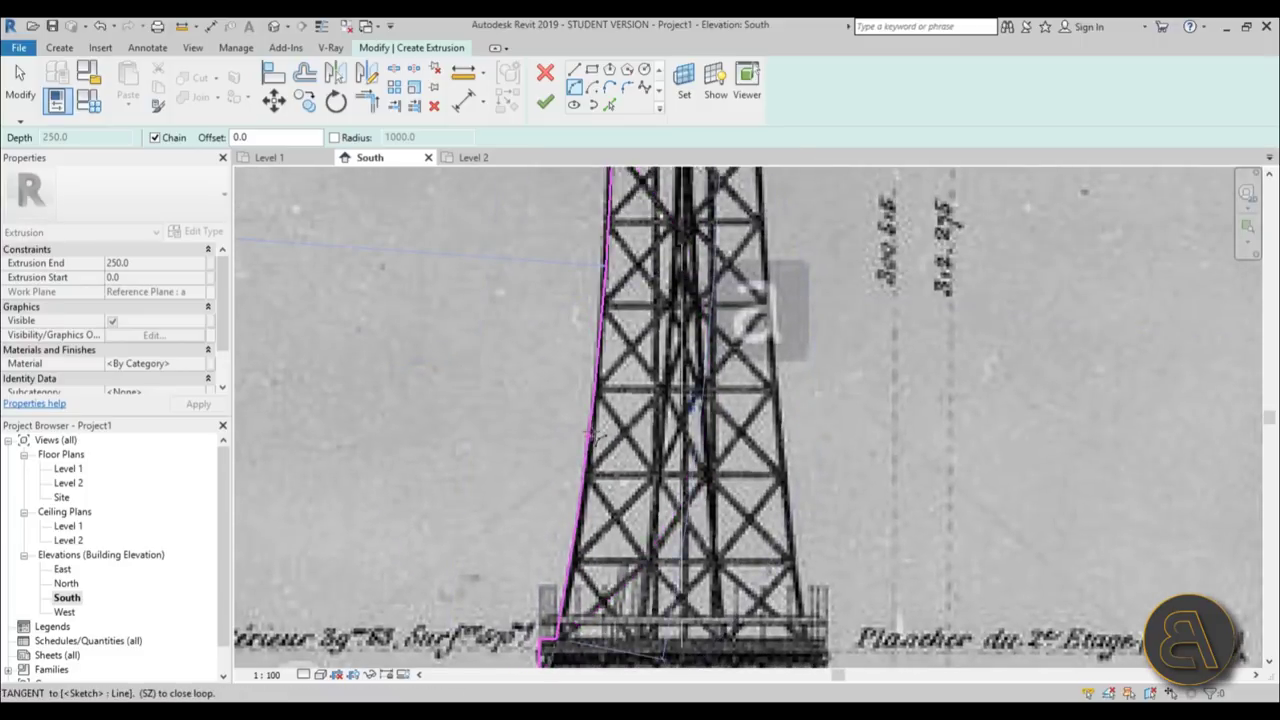
{"action": "scroll", "coordinate": [596, 432], "scroll_direction": "down", "scroll_amount": 3}
- Draw an arc of about 716 mm radius from the third platform's lower left corner to the top of the shaft line
{"action": "scroll", "coordinate": [643, 325], "scroll_direction": "up", "scroll_amount": 5}
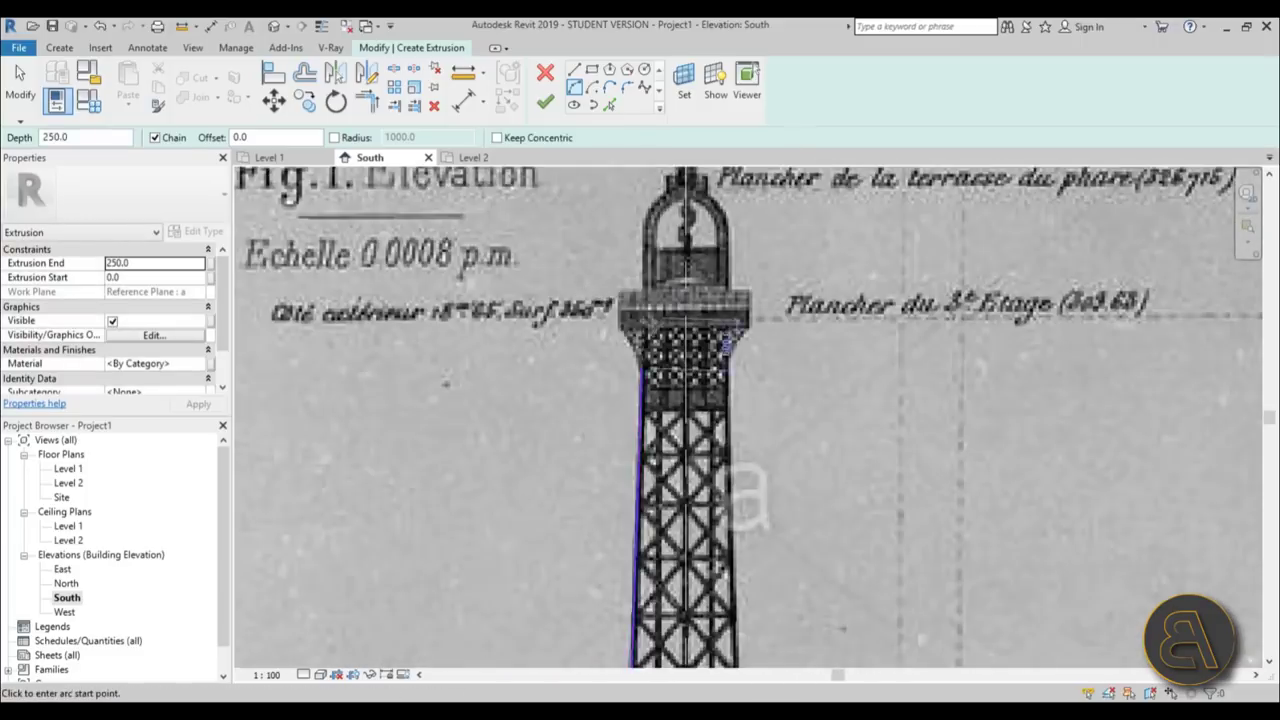
{"action": "scroll", "coordinate": [643, 325], "scroll_direction": "up", "scroll_amount": 2}
{"action": "left_click", "coordinate": [518, 345]}
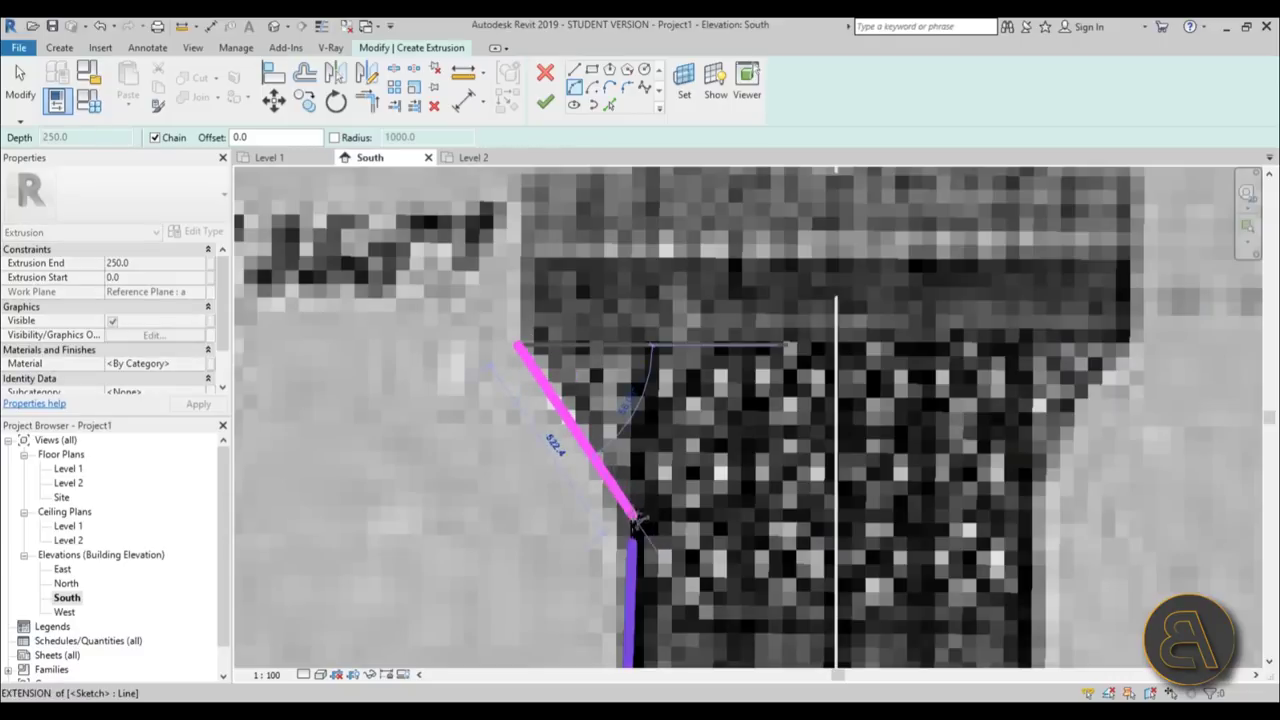
{"action": "left_click", "coordinate": [632, 545]}
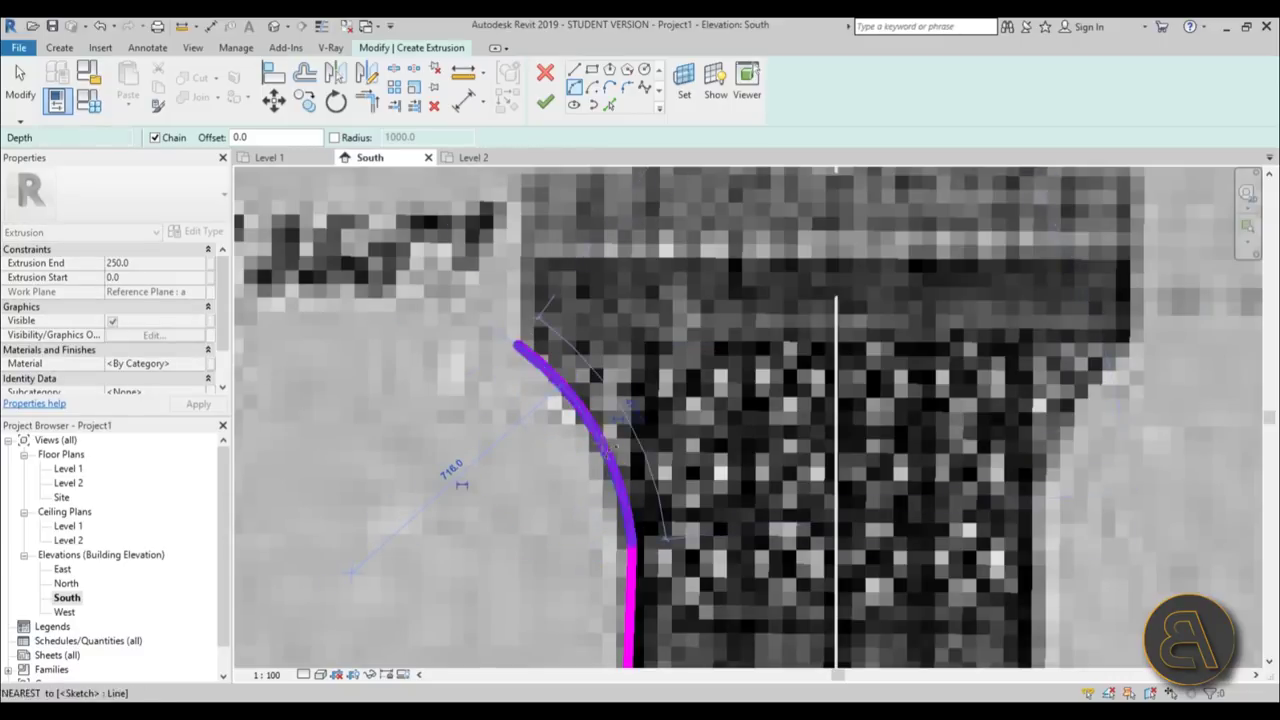
{"action": "left_click", "coordinate": [443, 540]}
- Sketch the third platform's vertical left side with lines and run its top edge inward to the lantern's wall
{"action": "scroll", "coordinate": [443, 540], "scroll_direction": "down", "scroll_amount": 2}
{"action": "scroll", "coordinate": [545, 330], "scroll_direction": "up", "scroll_amount": 2}
{"action": "scroll", "coordinate": [556, 351], "scroll_direction": "up", "scroll_amount": 2}
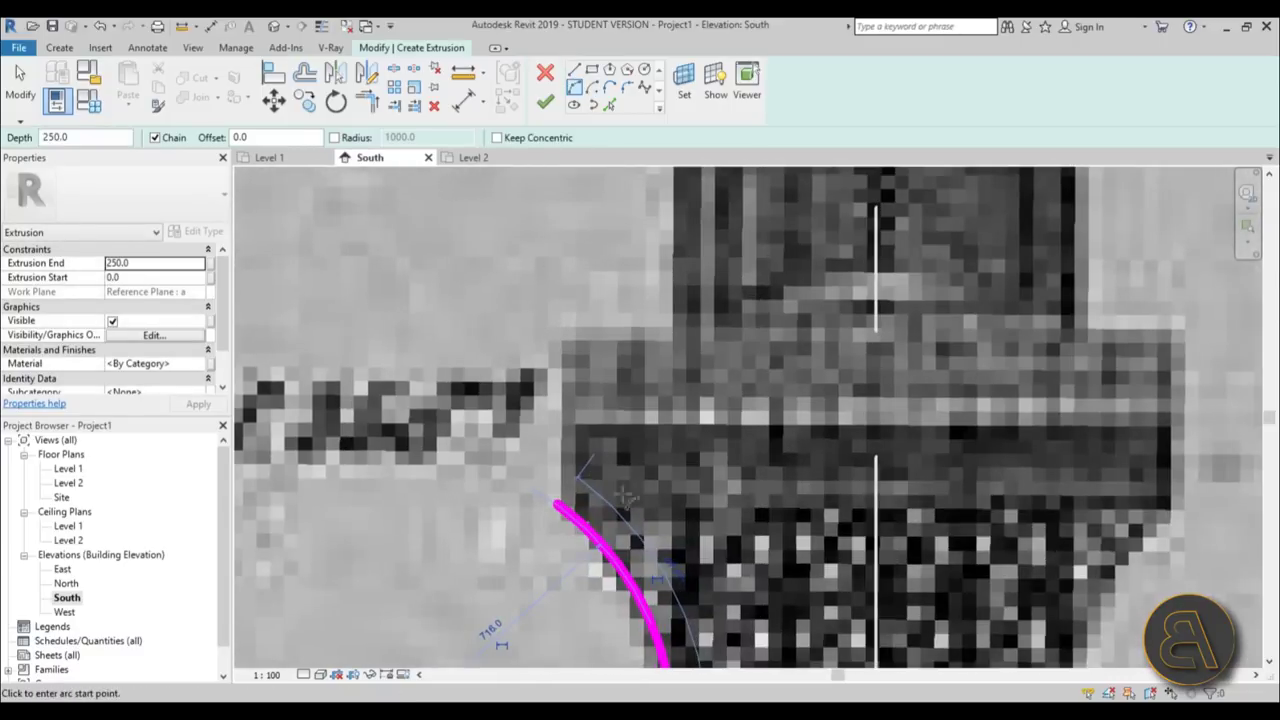
{"action": "left_click", "coordinate": [556, 505]}
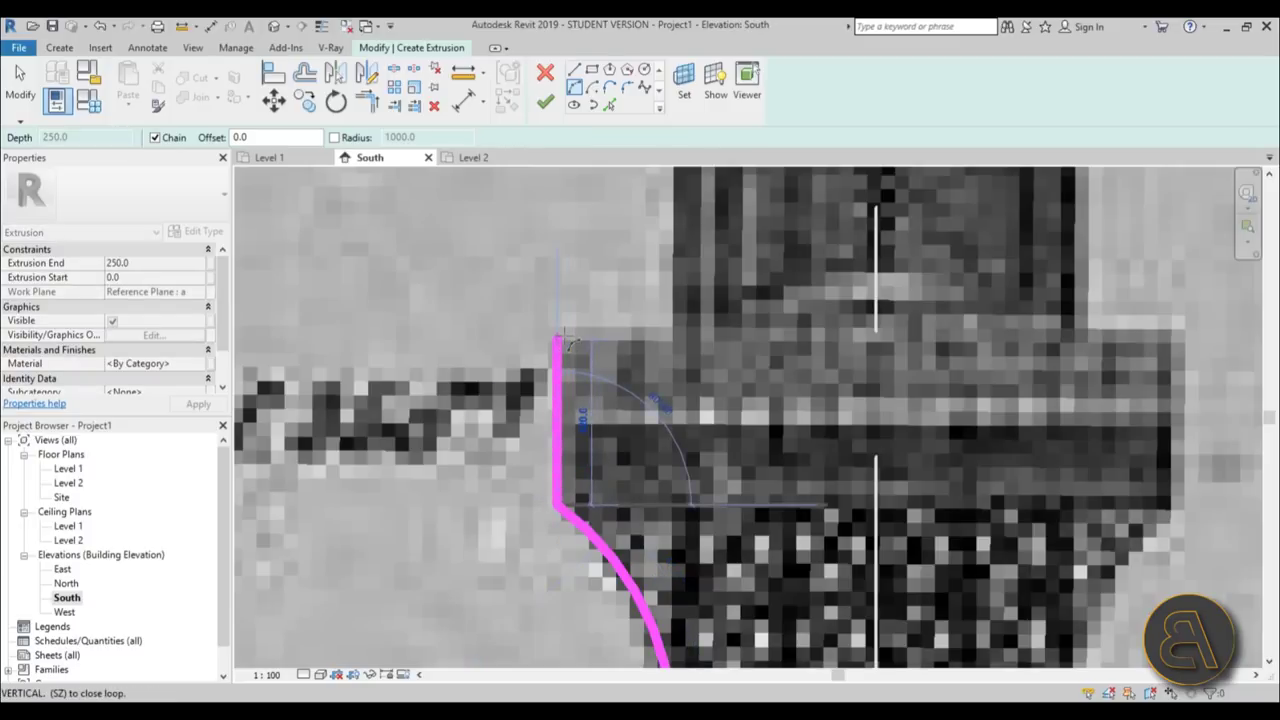
{"action": "left_click", "coordinate": [575, 88]}
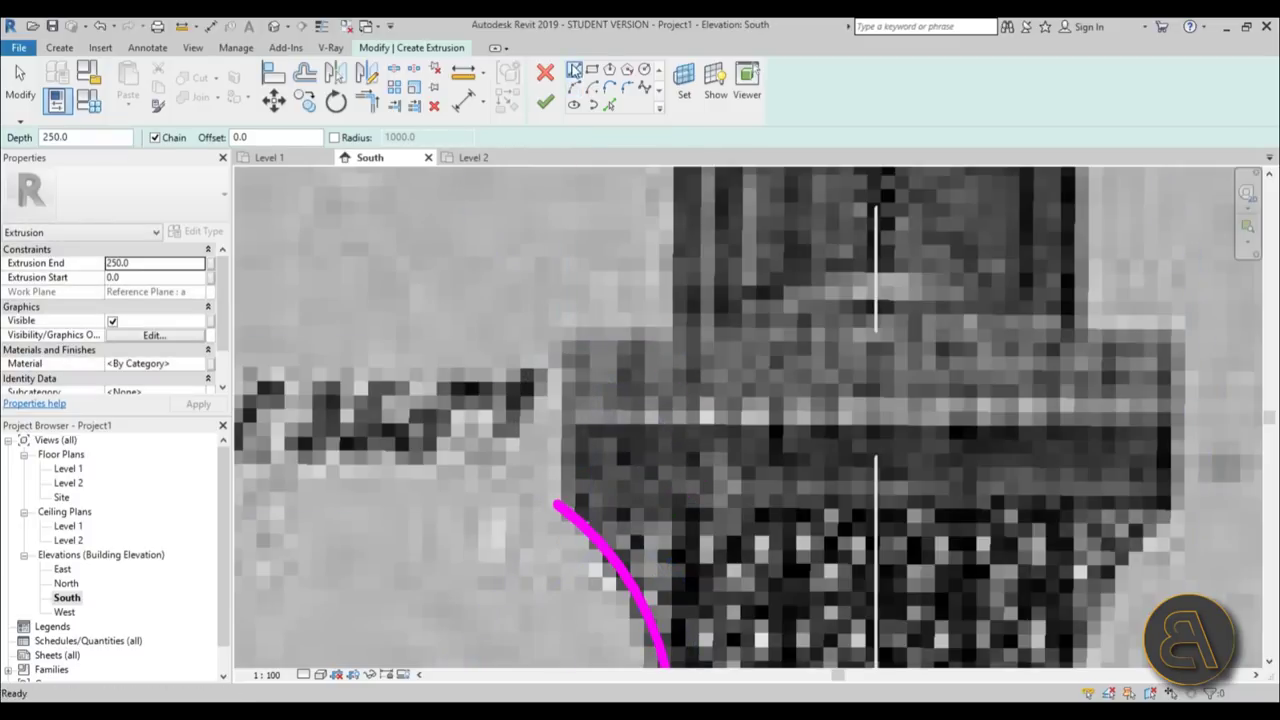
{"action": "left_click", "coordinate": [556, 505]}
{"action": "left_click", "coordinate": [556, 340]}
{"action": "scroll", "coordinate": [685, 339], "scroll_direction": "down", "scroll_amount": 5}
- Draw the lantern's vertical left wall and round its dome with an arc ending on the tower's centre line
{"action": "scroll", "coordinate": [583, 520], "scroll_direction": "up", "scroll_amount": 5}
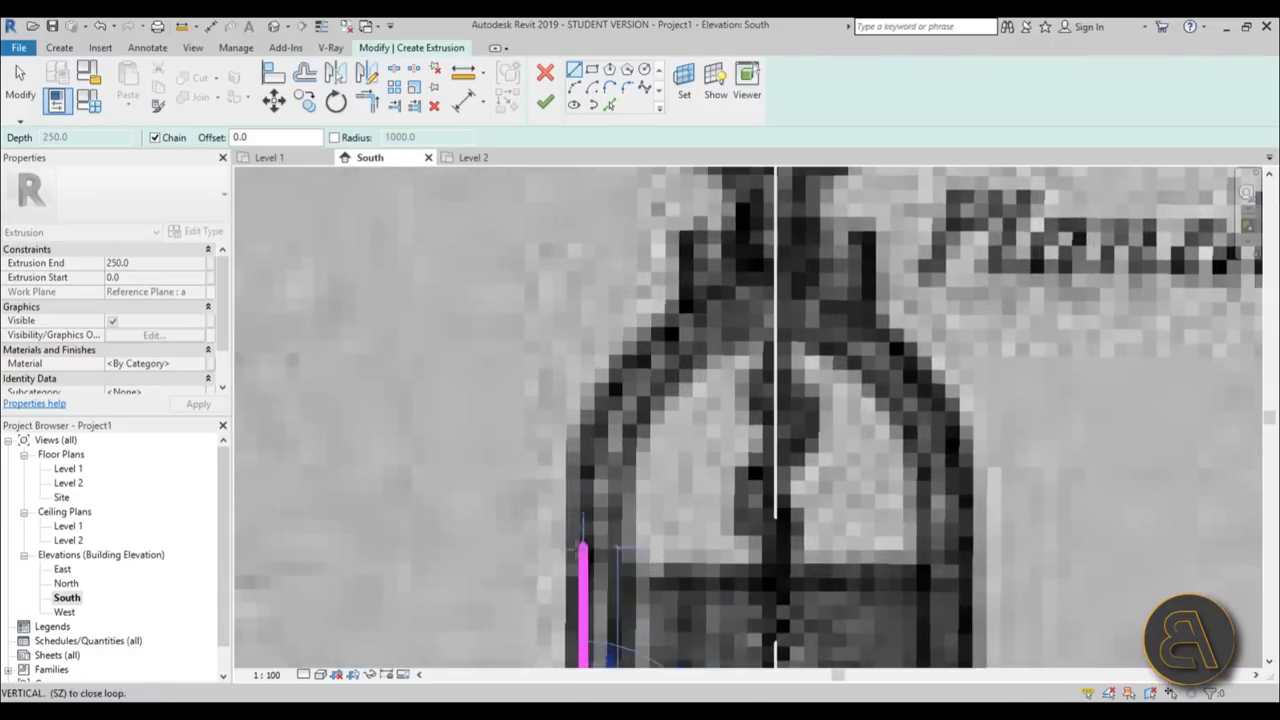
{"action": "left_click", "coordinate": [583, 431]}
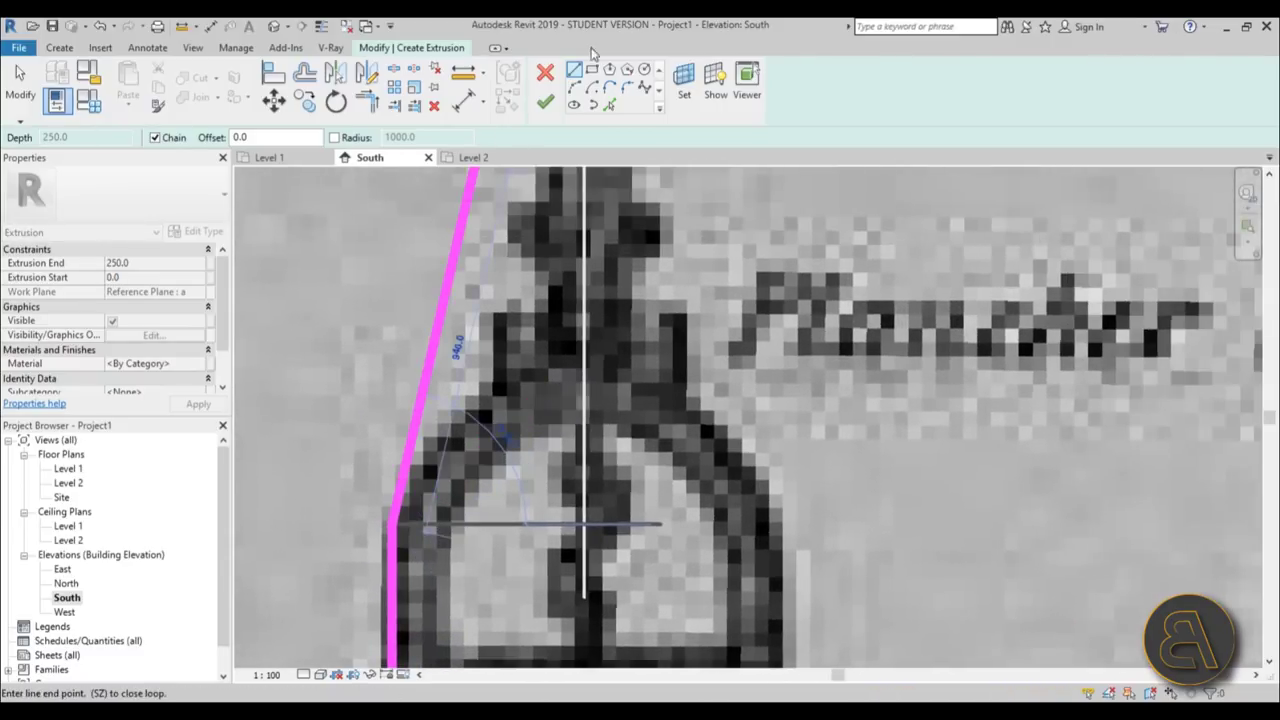
{"action": "left_click", "coordinate": [575, 88]}
{"action": "left_click", "coordinate": [585, 358]}
{"action": "key", "text": "Escape"}
{"action": "key", "text": "Escape"}
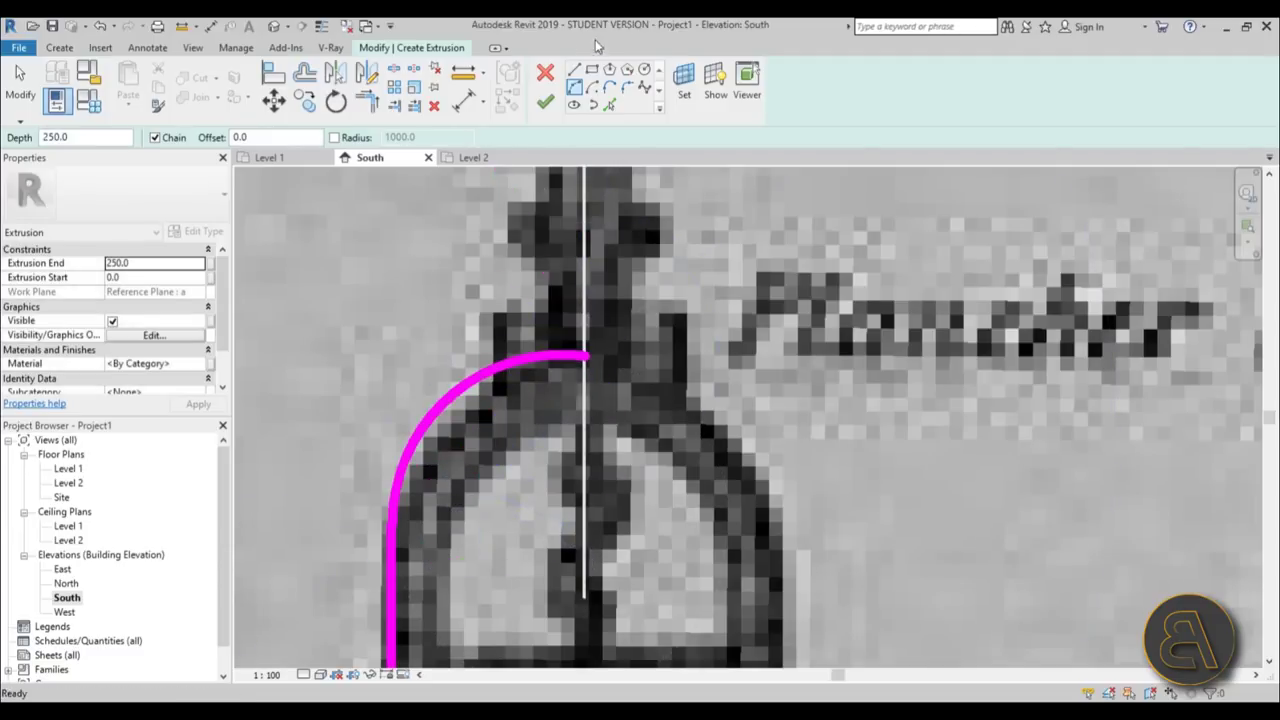
- Trace the stepped left outline of the small terrace above the dome with chained lines, starting on the dome arc
{"action": "left_click", "coordinate": [492, 368]}
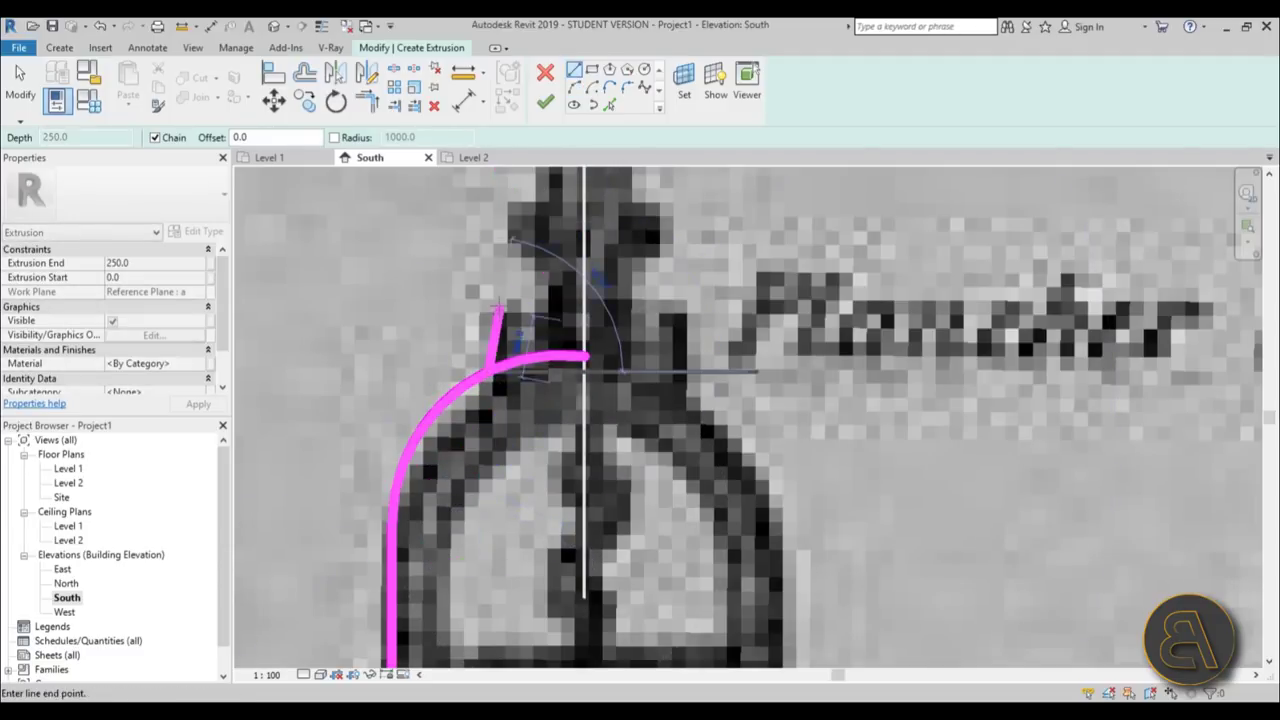
{"action": "left_click", "coordinate": [545, 308]}
{"action": "left_click", "coordinate": [545, 278]}
{"action": "left_click", "coordinate": [500, 233]}
{"action": "left_click", "coordinate": [498, 210]}
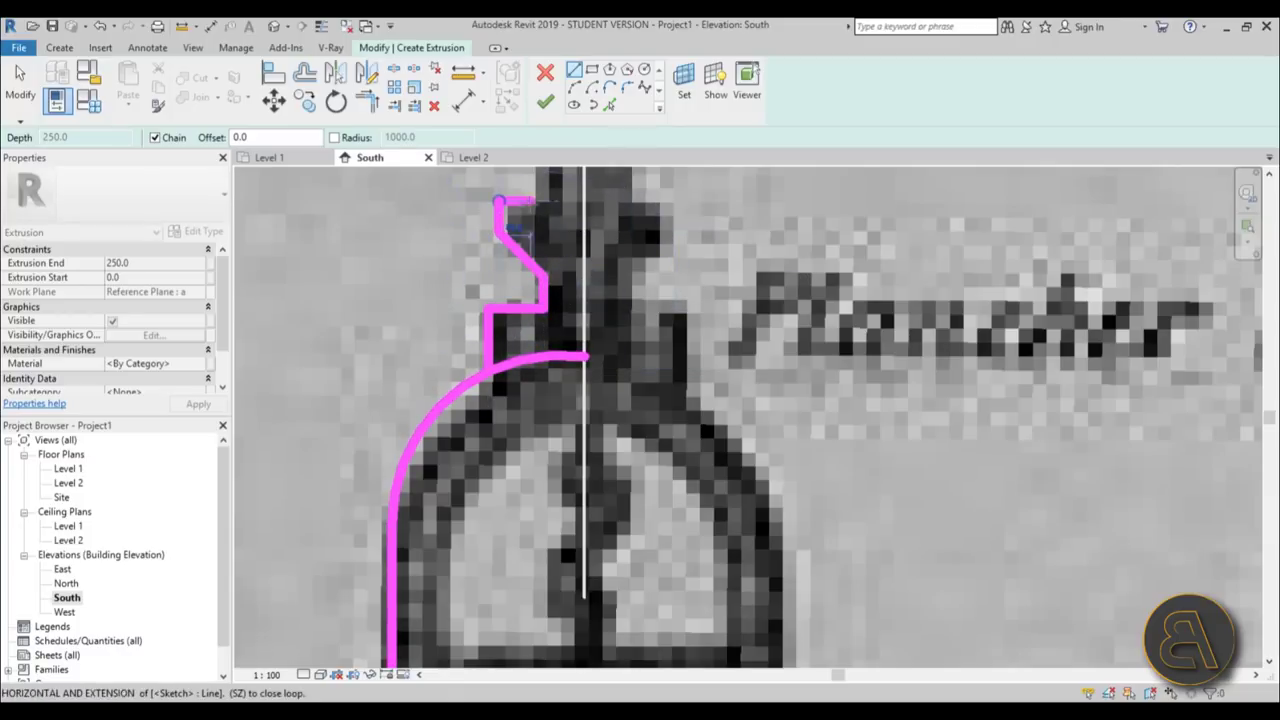
{"action": "left_click", "coordinate": [530, 209]}
- Continue the outline up the tapering spire and flagpole to the tip at the centre line, then leave the line tool
{"action": "scroll", "coordinate": [530, 209], "scroll_direction": "down", "scroll_amount": 2}
{"action": "scroll", "coordinate": [548, 210], "scroll_direction": "up", "scroll_amount": 5}
{"action": "mouse_move", "coordinate": [548, 210]}
{"action": "middle_mouse_down"}
{"action": "mouse_move", "coordinate": [543, 495]}
{"action": "mouse_move", "coordinate": [545, 437]}
{"action": "middle_mouse_up"}
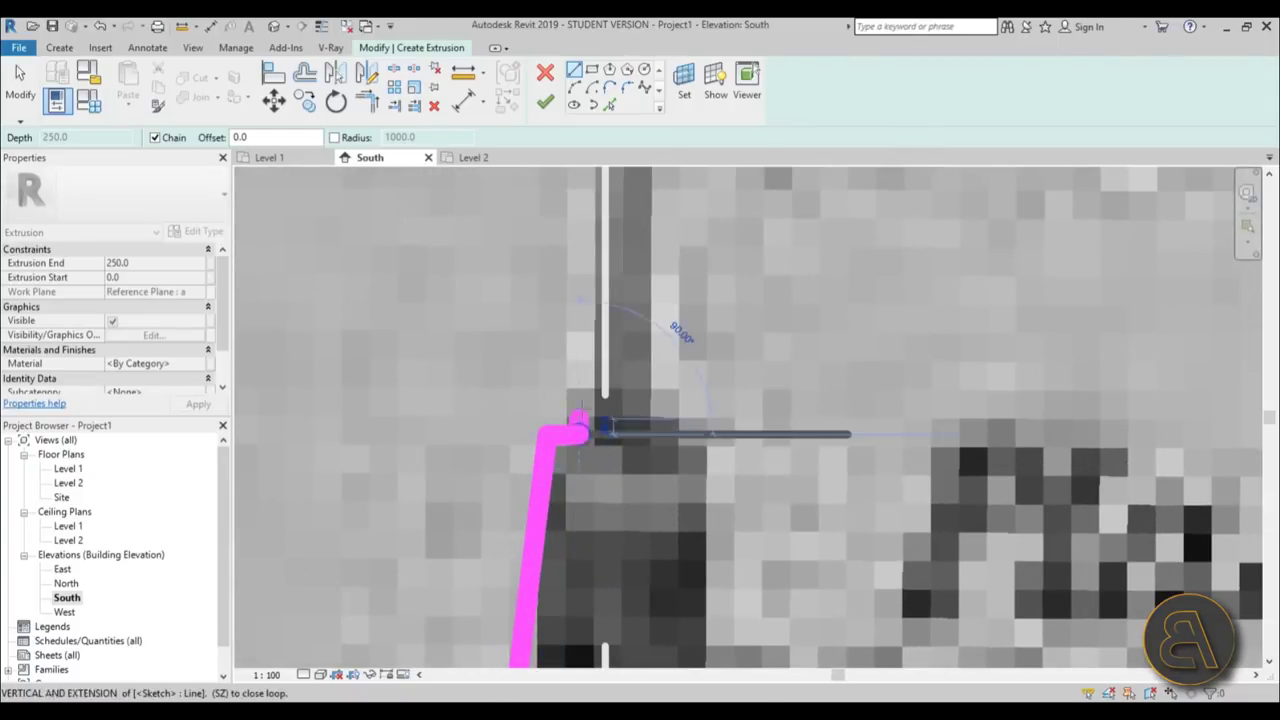
{"action": "scroll", "coordinate": [620, 450], "scroll_direction": "down", "scroll_amount": 2}
{"action": "key", "text": "Escape"}
{"action": "key", "text": "Escape"}
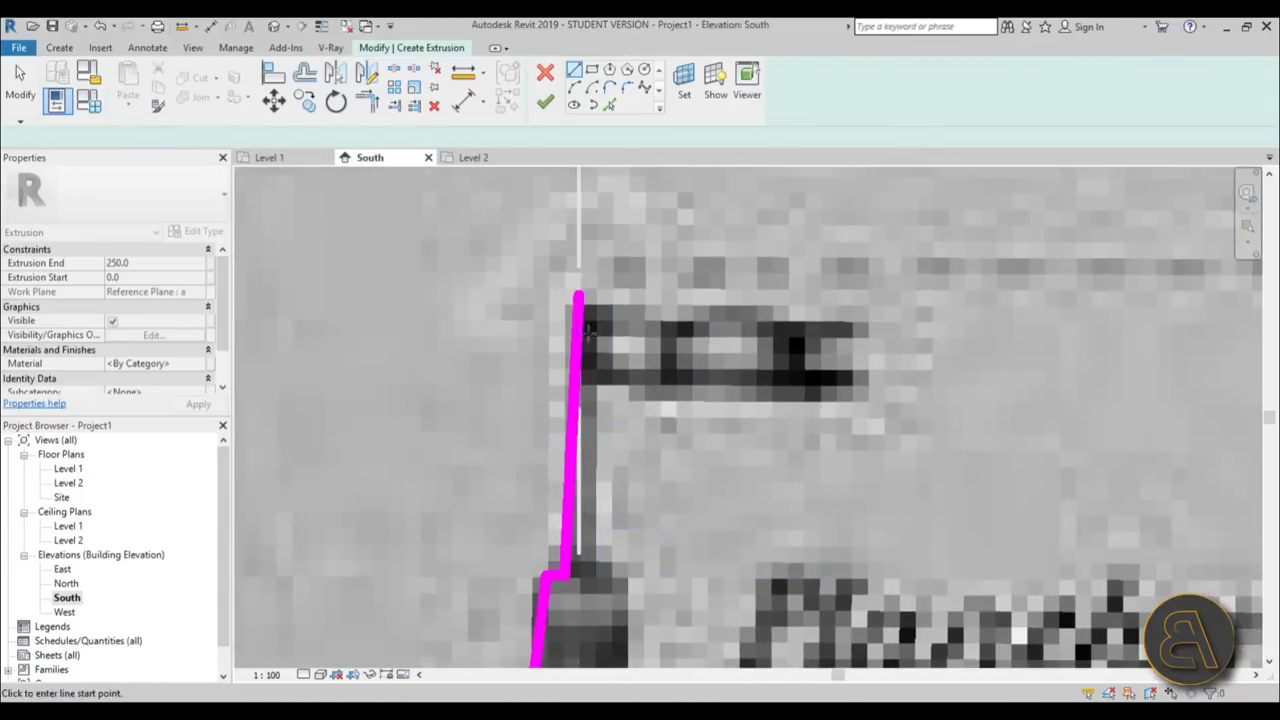
- Offset the left leg line and the foot's stepped lines inward by 70 mm by picking the existing sketch lines
{"action": "scroll", "coordinate": [590, 300], "scroll_direction": "down", "scroll_amount": 2}
{"action": "scroll", "coordinate": [619, 275], "scroll_direction": "down", "scroll_amount": 3}
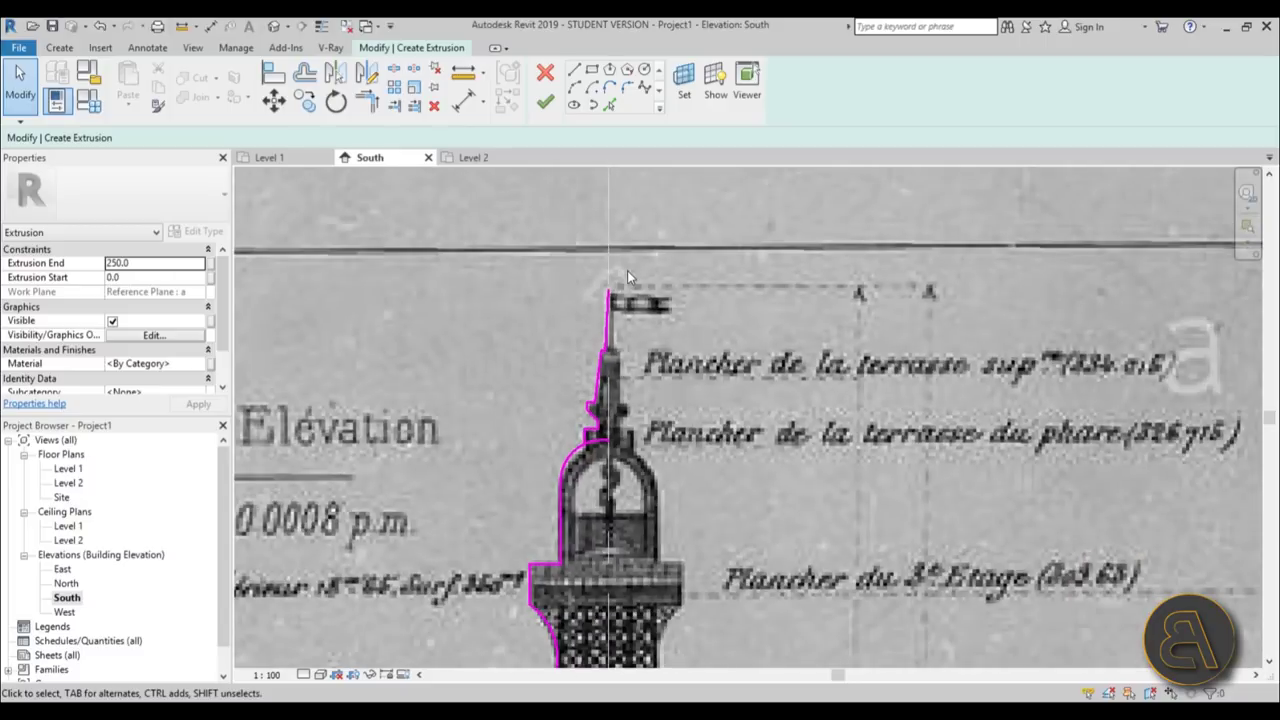
{"action": "scroll", "coordinate": [615, 300], "scroll_direction": "down", "scroll_amount": 2}
{"action": "scroll", "coordinate": [465, 580], "scroll_direction": "up", "scroll_amount": 8}
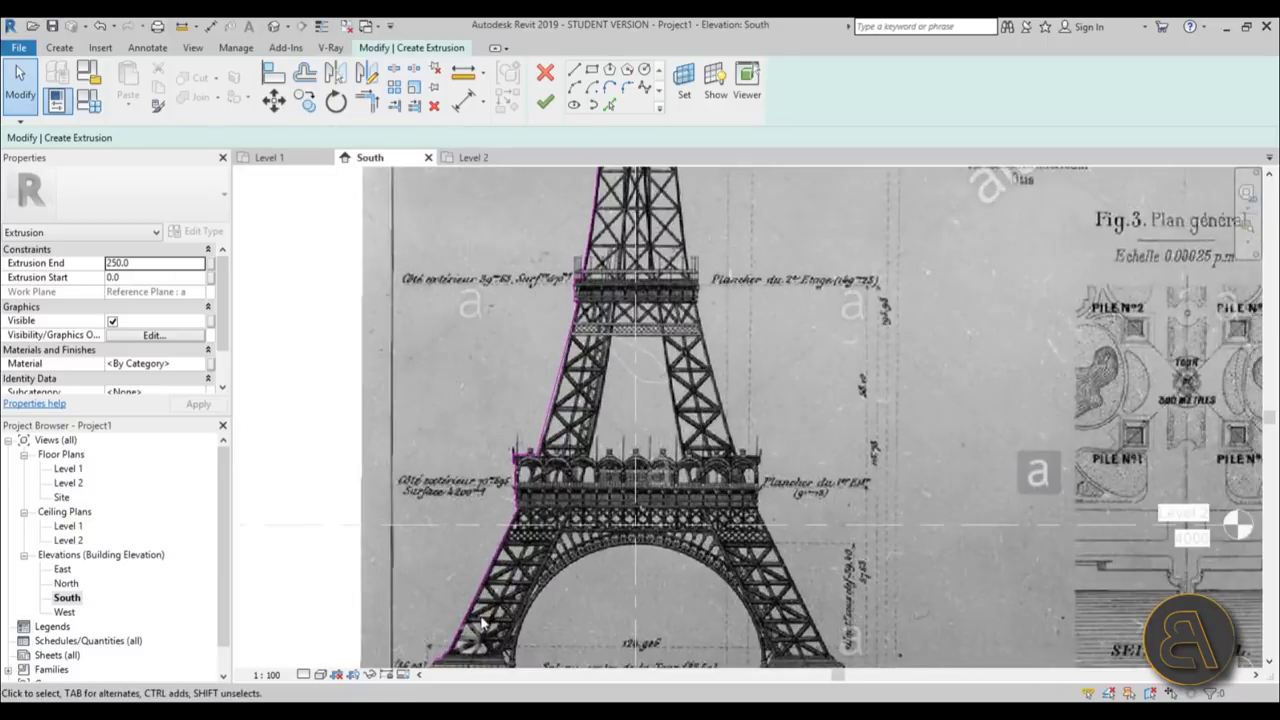
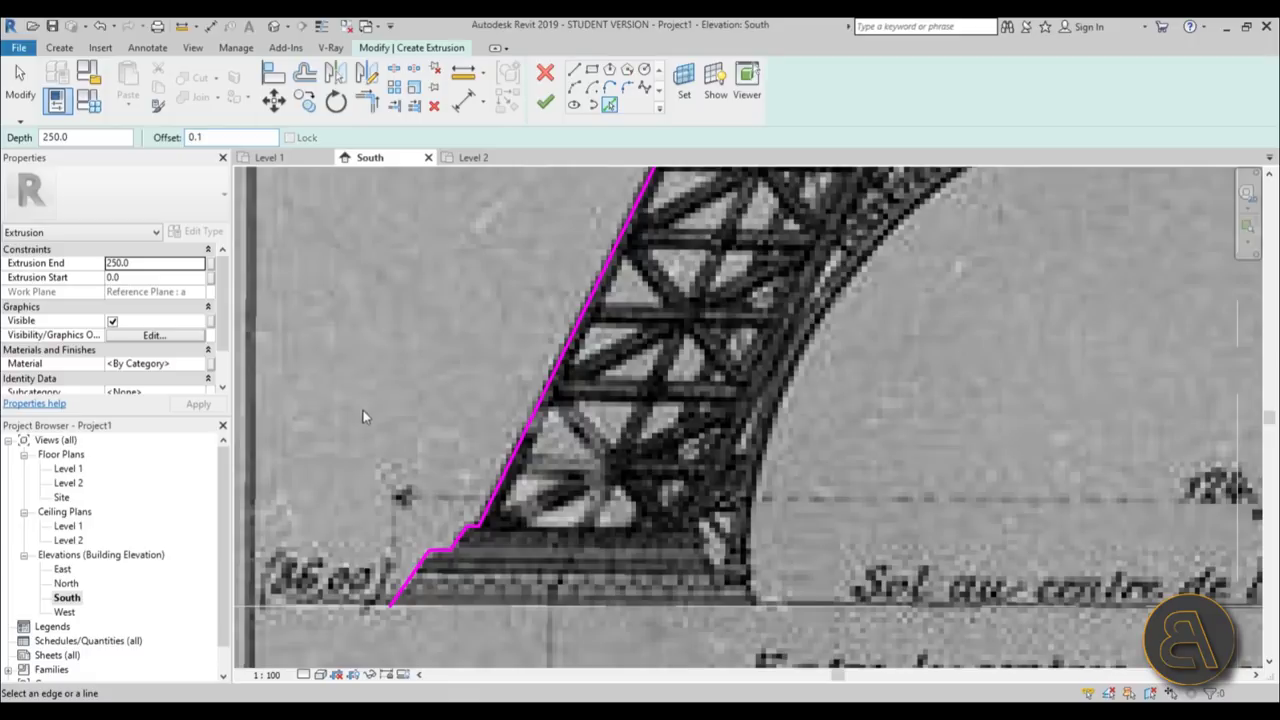
{"action": "middle_click_drag", "start_coordinate": [490, 513], "coordinate": [484, 493]}
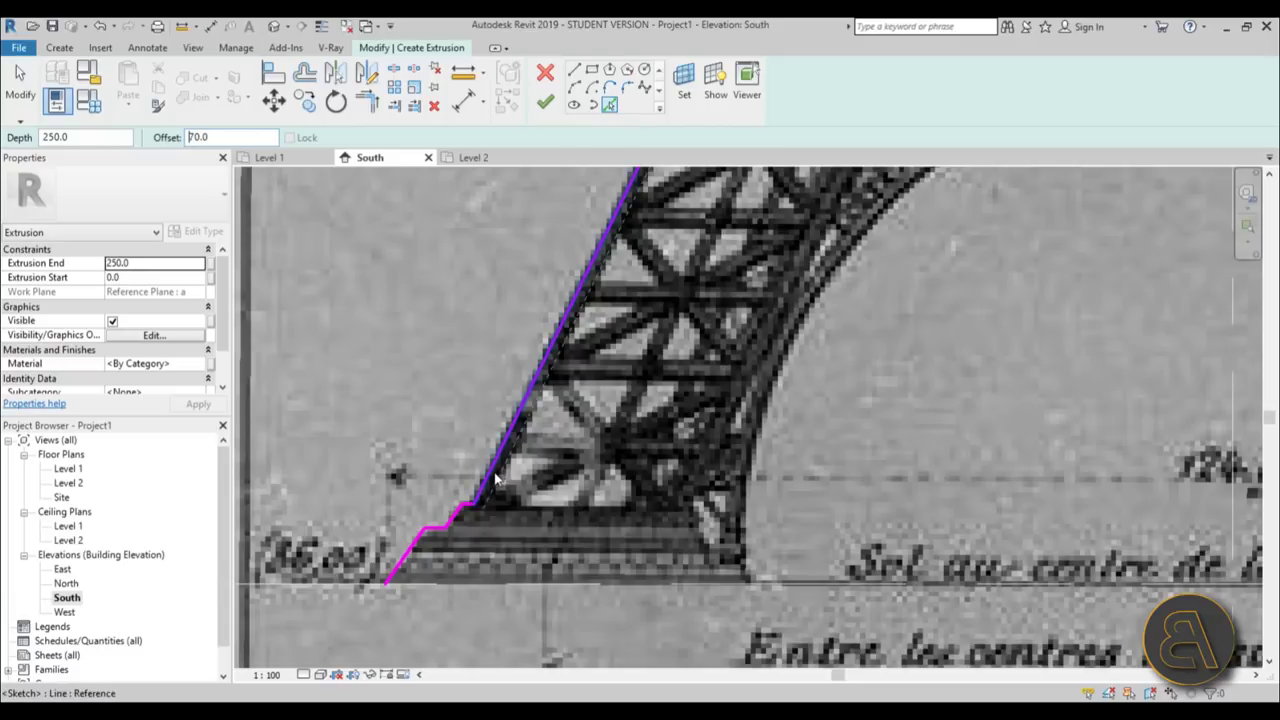
{"action": "scroll", "coordinate": [493, 480], "scroll_direction": "up", "scroll_amount": 4}
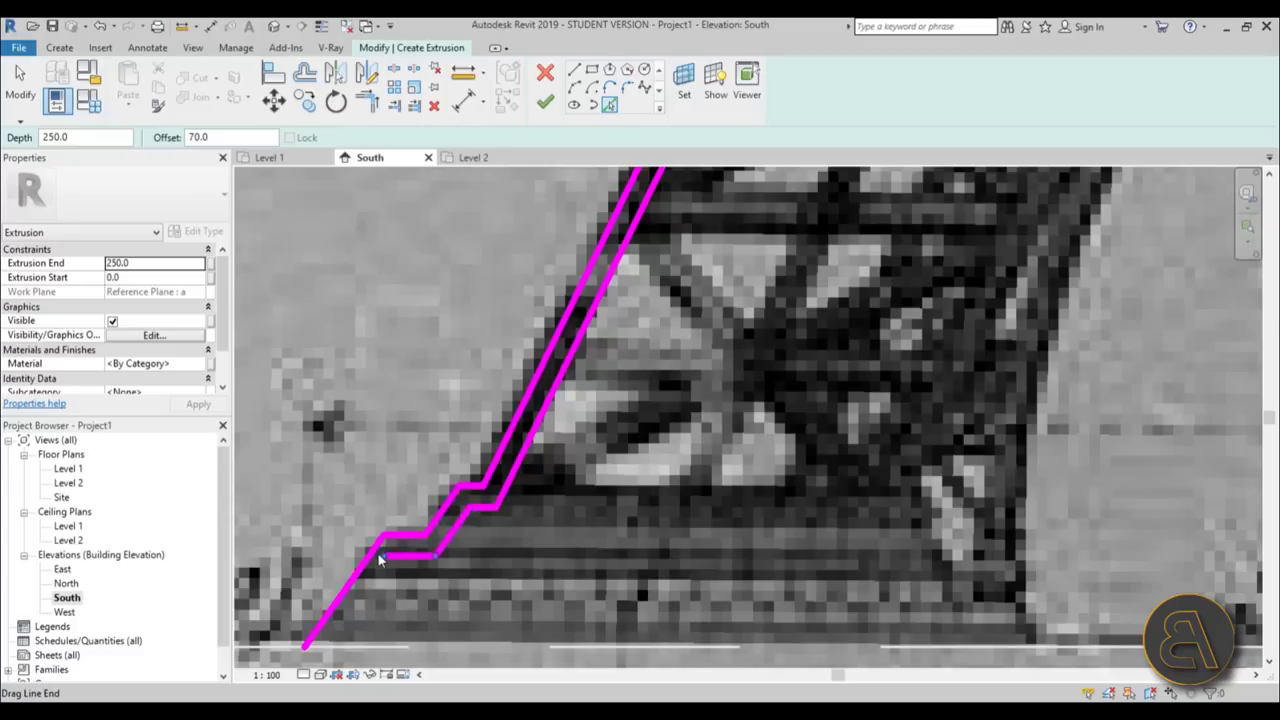
- Offset the first platform's vertical wall and top edge, and the sloping leg line above it, inward by 70 mm
{"action": "scroll", "coordinate": [440, 555], "scroll_direction": "down", "scroll_amount": 5}
{"action": "middle_click_drag", "start_coordinate": [530, 330], "coordinate": [557, 613]}
{"action": "scroll", "coordinate": [557, 613], "scroll_direction": "up", "scroll_amount": 6}
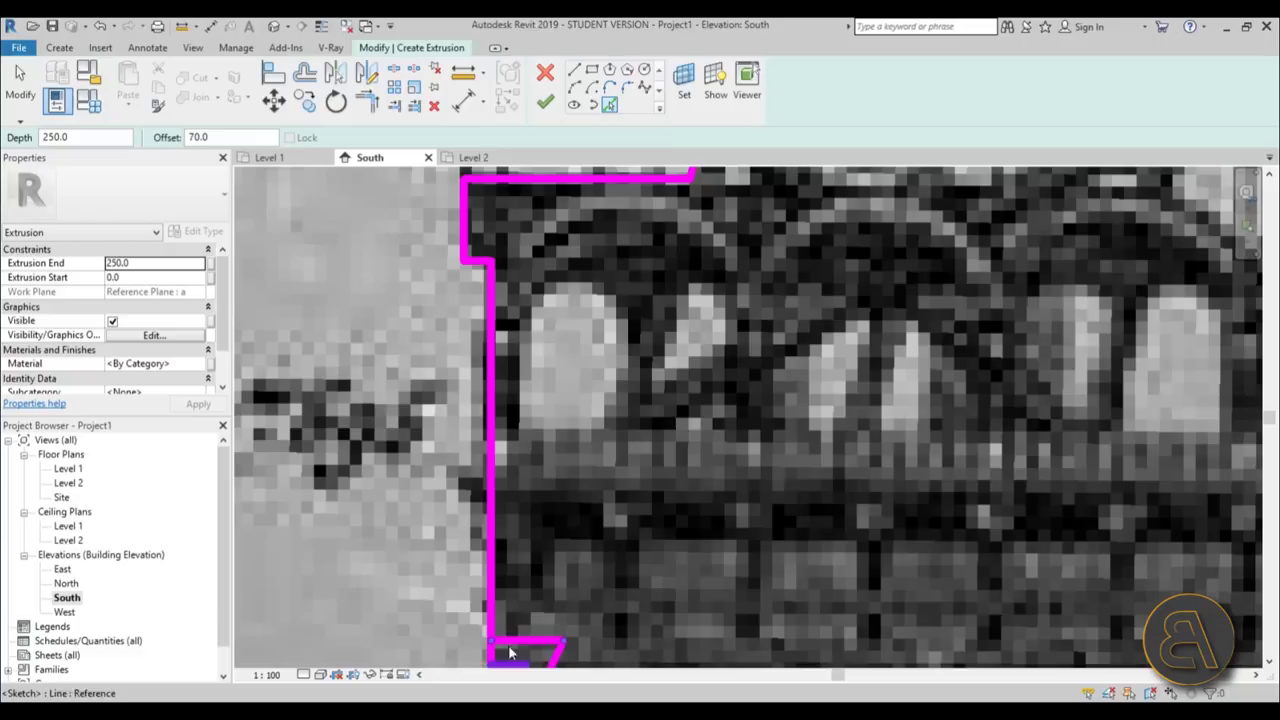
{"action": "left_click", "coordinate": [501, 520]}
{"action": "left_click", "coordinate": [592, 208]}
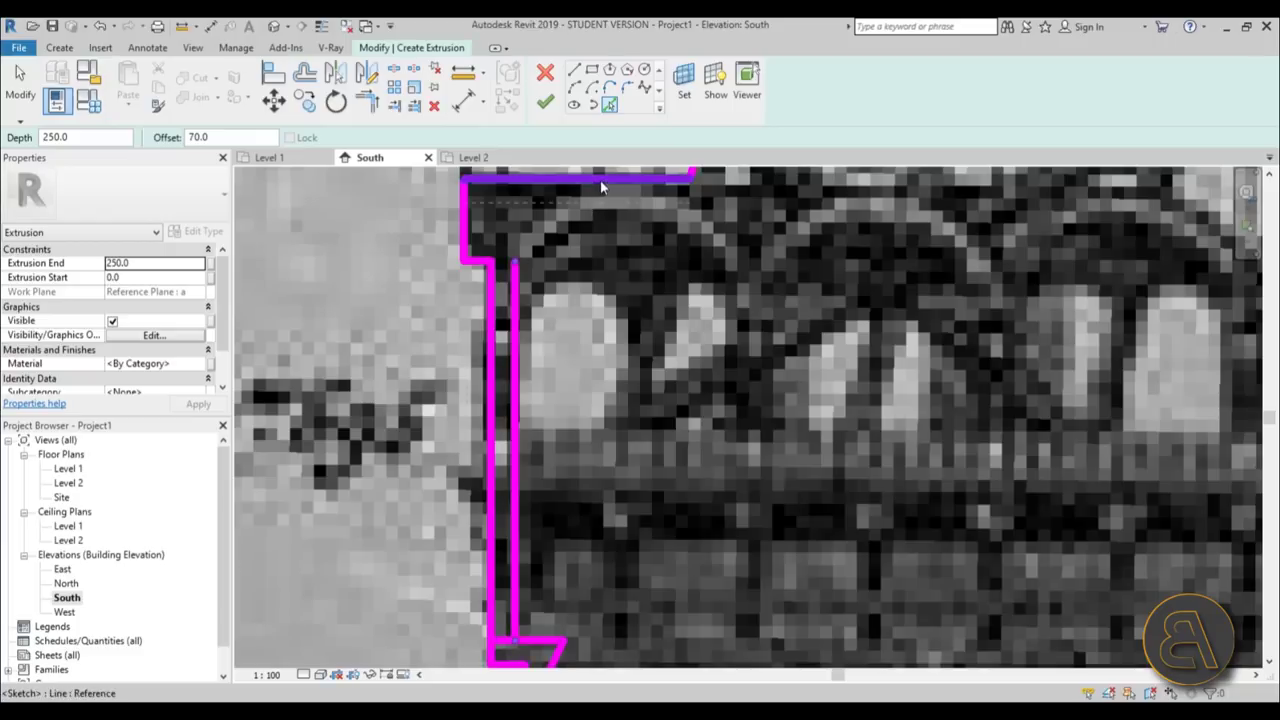
{"action": "scroll", "coordinate": [560, 320], "scroll_direction": "down", "scroll_amount": 4}
{"action": "scroll", "coordinate": [540, 438], "scroll_direction": "up", "scroll_amount": 3}
{"action": "left_click", "coordinate": [541, 438]}
{"action": "scroll", "coordinate": [541, 438], "scroll_direction": "down", "scroll_amount": 4}
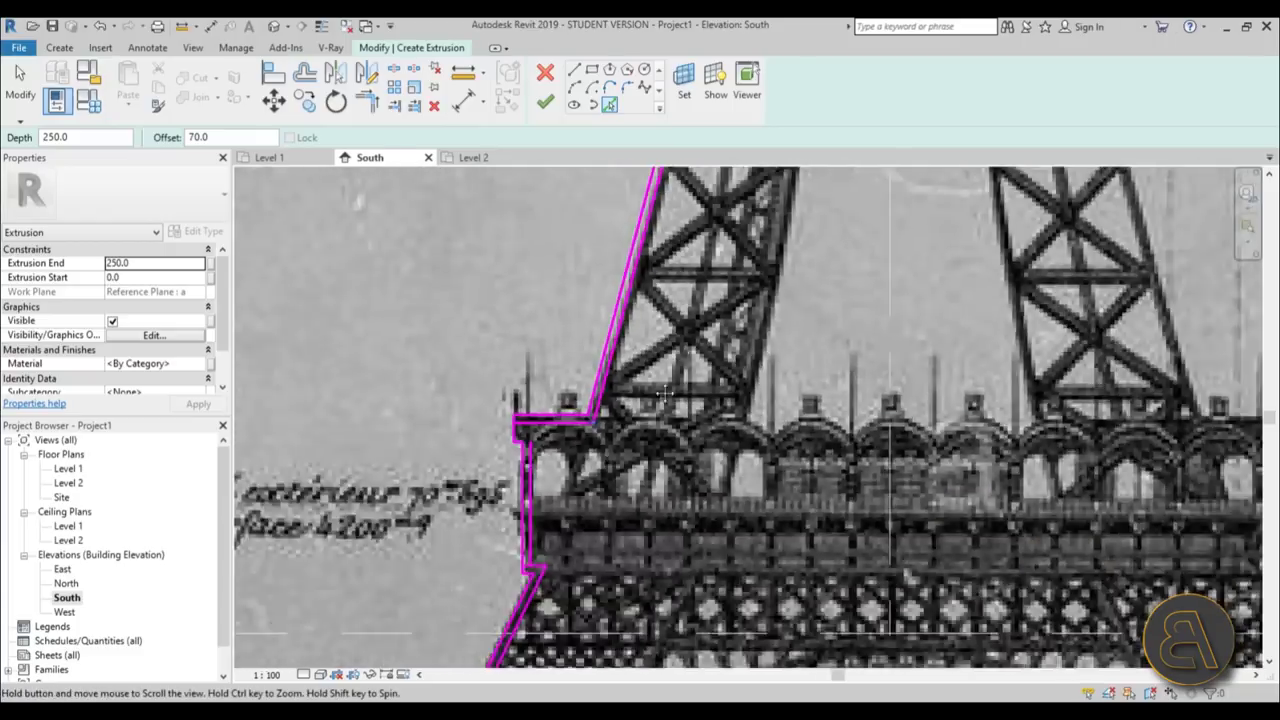
- Offset the second platform's vertical wall and top edge inward by 70 mm
{"action": "scroll", "coordinate": [585, 373], "scroll_direction": "up", "scroll_amount": 6}
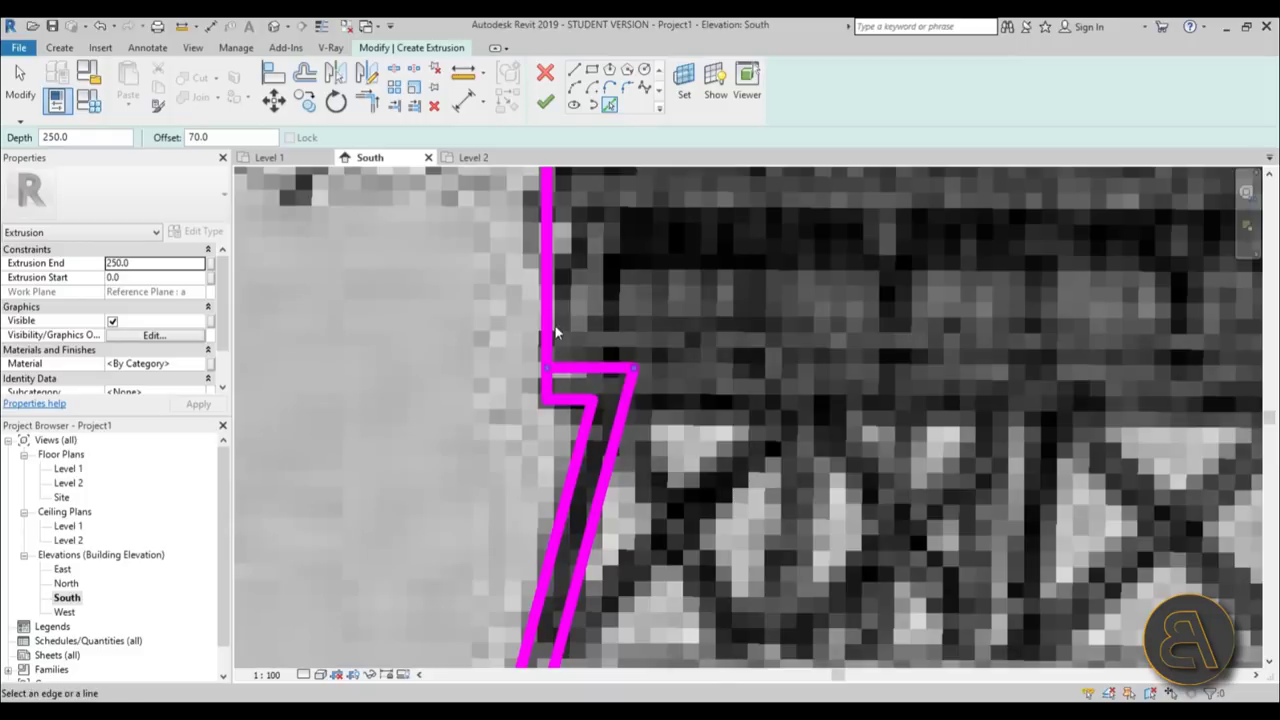
{"action": "left_click", "coordinate": [553, 332]}
{"action": "mouse_move", "coordinate": [553, 332]}
{"action": "middle_mouse_down"}
{"action": "mouse_move", "coordinate": [651, 497]}
{"action": "mouse_move", "coordinate": [540, 380]}
{"action": "middle_mouse_up"}
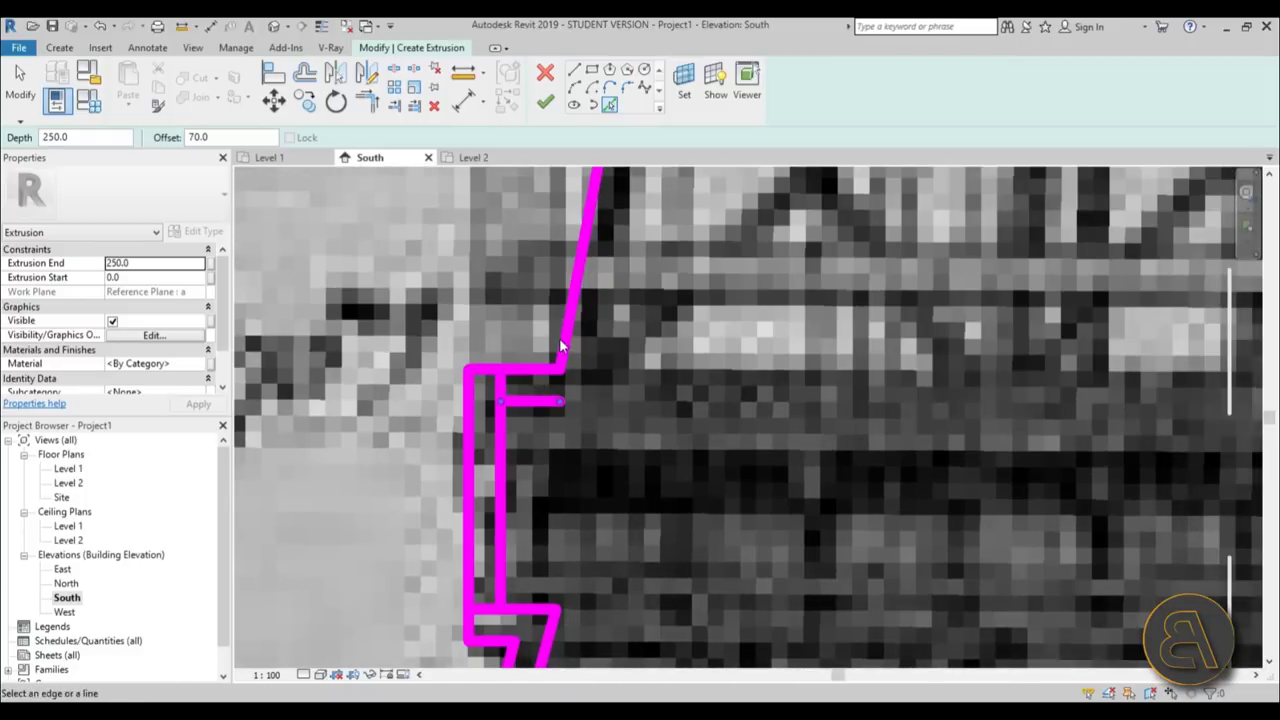
{"action": "scroll", "coordinate": [560, 345], "scroll_direction": "down", "scroll_amount": 5}
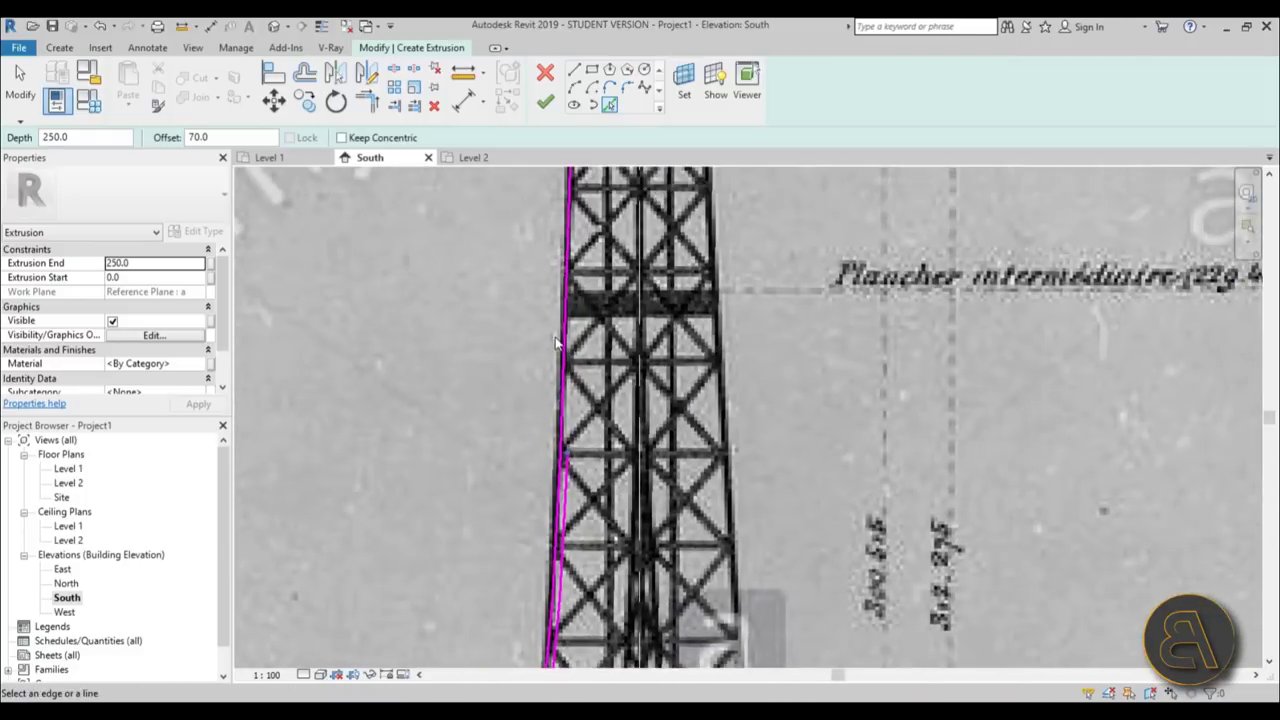
- Offset the upper shaft, the flared arc and the third platform's edges inward by 70 mm
{"action": "left_click", "coordinate": [567, 340]}
{"action": "middle_click_drag", "start_coordinate": [567, 340], "coordinate": [621, 551]}
{"action": "scroll", "coordinate": [621, 551], "scroll_direction": "up", "scroll_amount": 4}
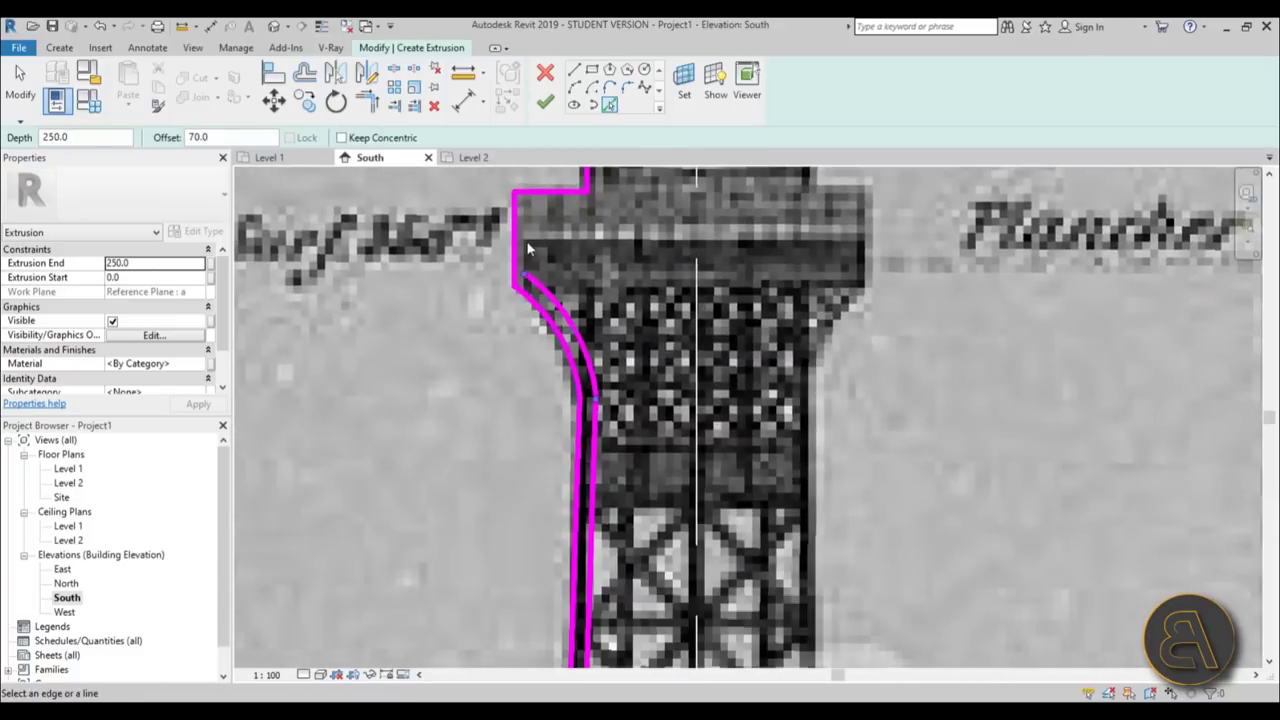
{"action": "scroll", "coordinate": [590, 208], "scroll_direction": "down", "scroll_amount": 3}
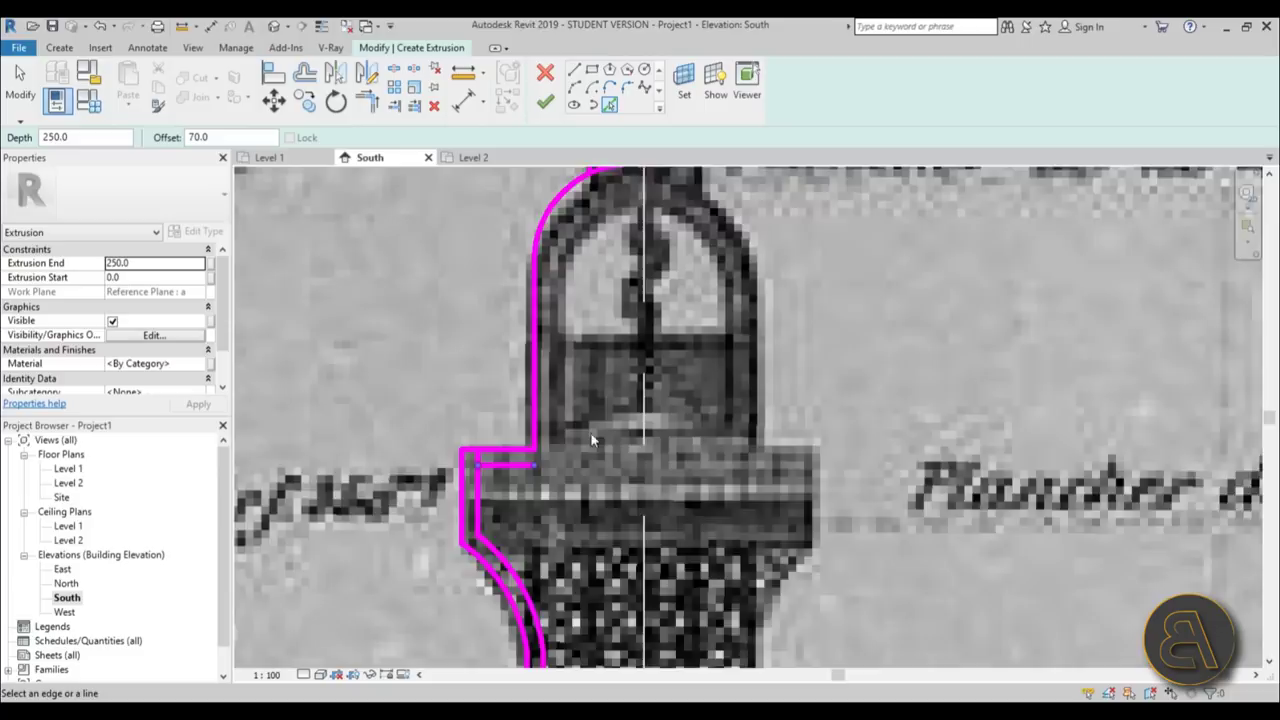
- Offset the lantern's vertical wall and dome arc inward by 70 mm, then leave the offset command
{"action": "scroll", "coordinate": [533, 388], "scroll_direction": "up", "scroll_amount": 4}
{"action": "scroll", "coordinate": [521, 381], "scroll_direction": "down", "scroll_amount": 2}
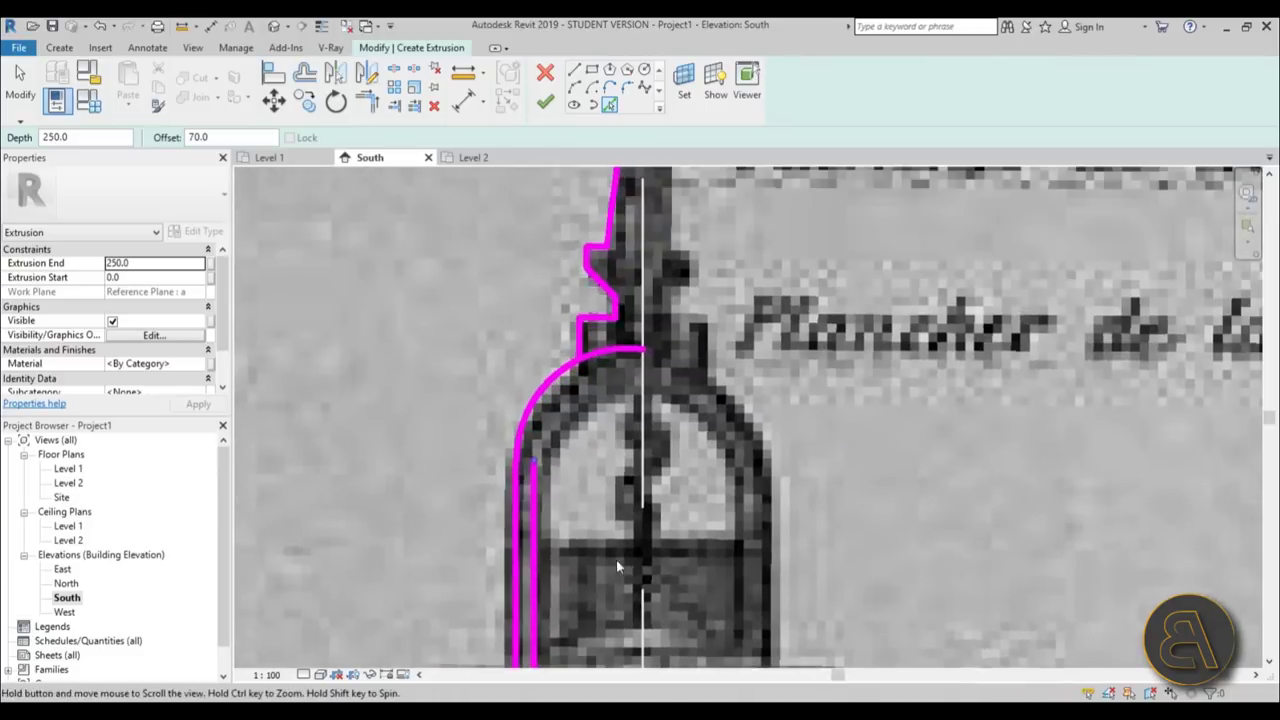
{"action": "scroll", "coordinate": [570, 365], "scroll_direction": "up", "scroll_amount": 4}
{"action": "left_click", "coordinate": [559, 363]}
{"action": "scroll", "coordinate": [559, 363], "scroll_direction": "down", "scroll_amount": 3}
{"action": "key", "text": "Escape"}
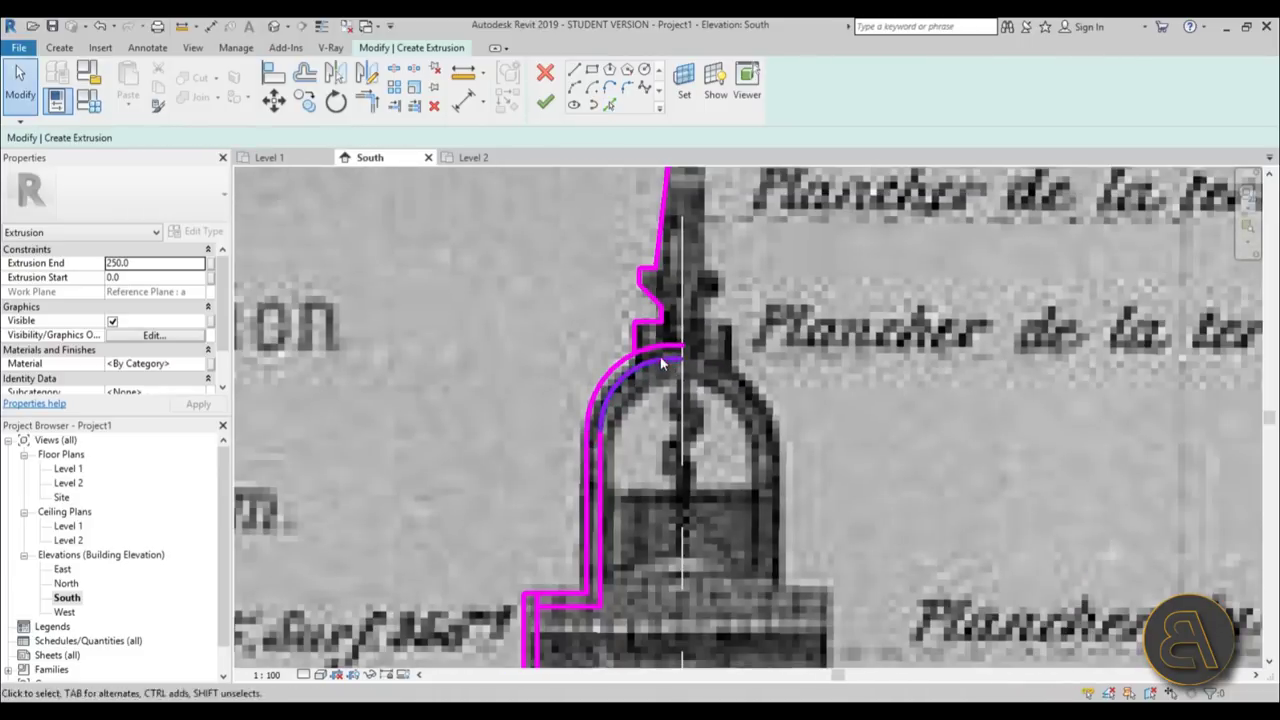
- Close the left foot with a short horizontal line between the outer and inner outlines at ground level
{"action": "scroll", "coordinate": [680, 420], "scroll_direction": "up", "scroll_amount": 1}
{"action": "left_click", "coordinate": [574, 70]}
{"action": "scroll", "coordinate": [660, 350], "scroll_direction": "down", "scroll_amount": 3}
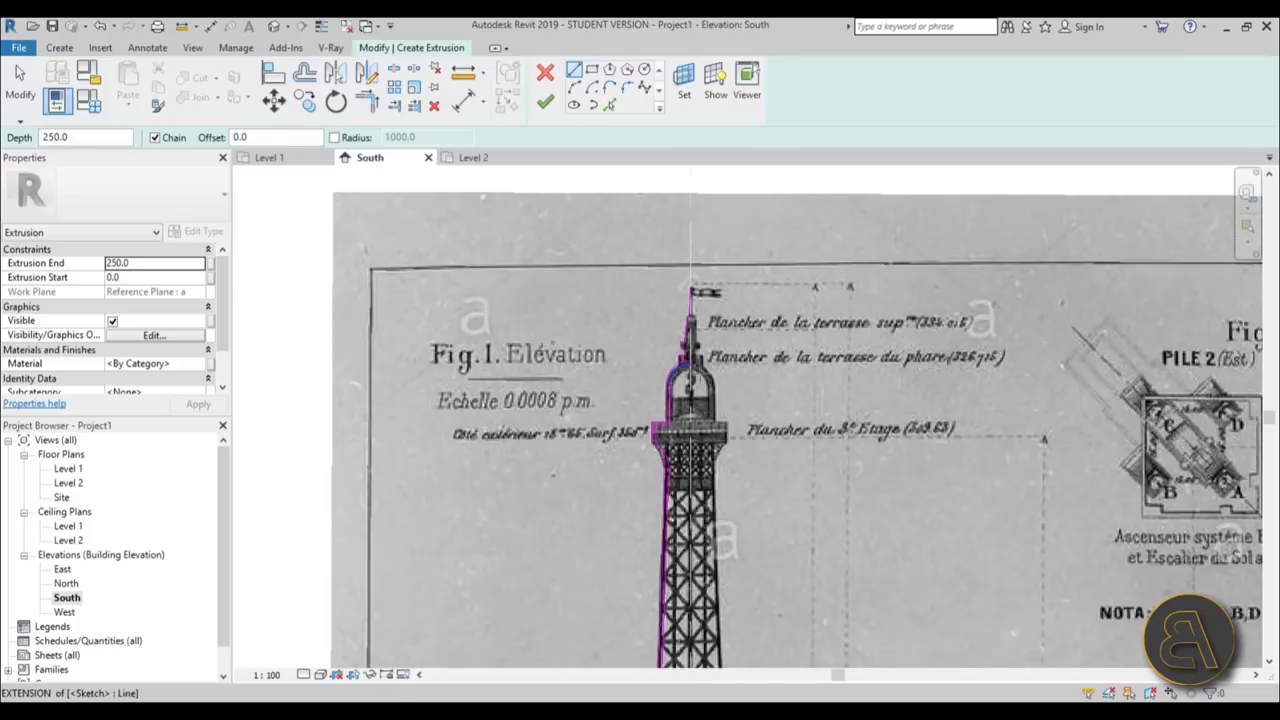
{"action": "scroll", "coordinate": [660, 400], "scroll_direction": "up", "scroll_amount": 3}
{"action": "middle_click_drag", "start_coordinate": [690, 540], "coordinate": [612, 435]}
{"action": "scroll", "coordinate": [673, 481], "scroll_direction": "up", "scroll_amount": 8}
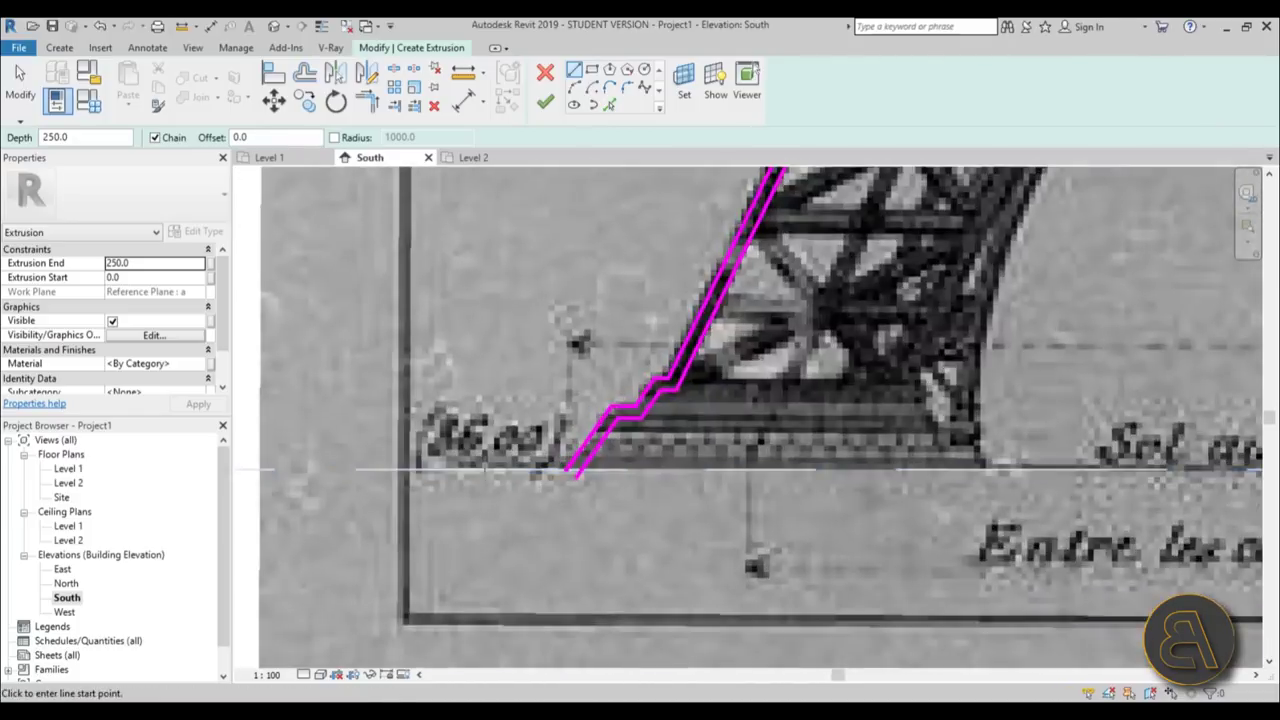
{"action": "key", "text": "Escape"}
{"action": "key", "text": "Escape"}
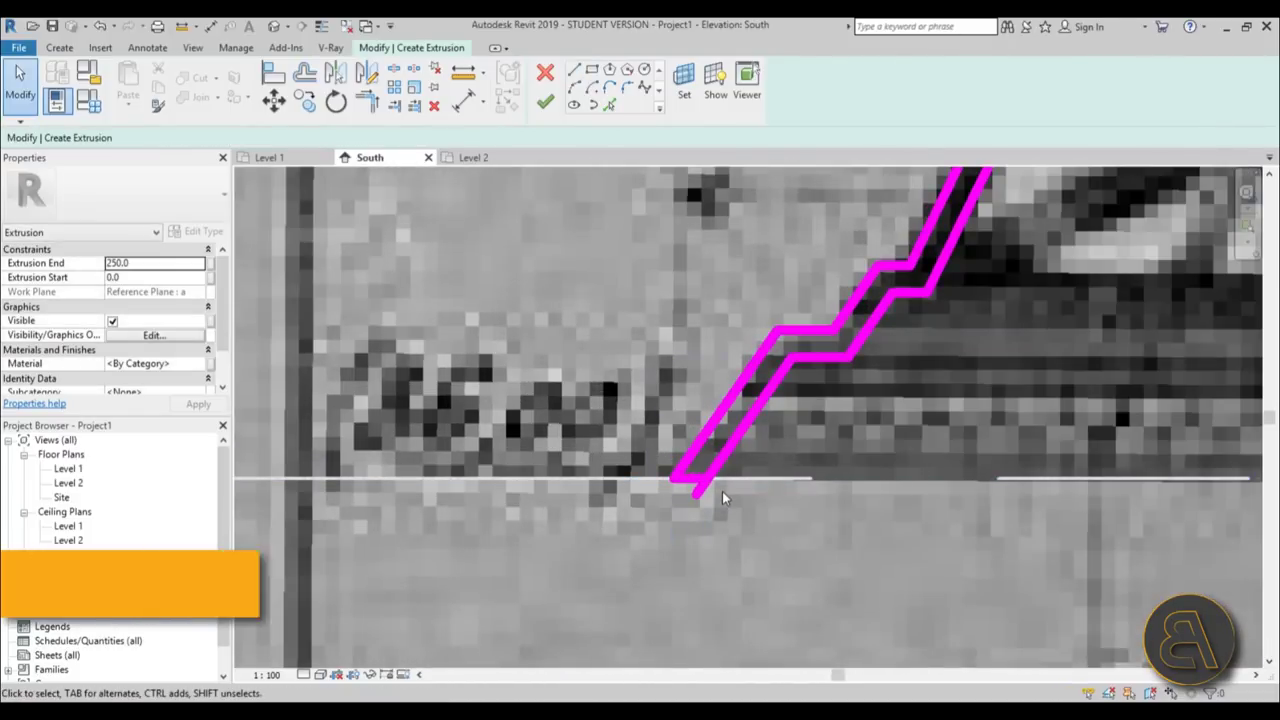
- Trim the foot's inner sloping line and the ground line to a clean corner
{"action": "key", "text": "t"}
{"action": "key", "text": "r"}
{"action": "left_click", "coordinate": [690, 482]}
{"action": "left_click", "coordinate": [760, 400]}
{"action": "scroll", "coordinate": [482, 675], "scroll_direction": "down", "scroll_amount": 8}
{"action": "scroll", "coordinate": [562, 432], "scroll_direction": "up", "scroll_amount": 8}
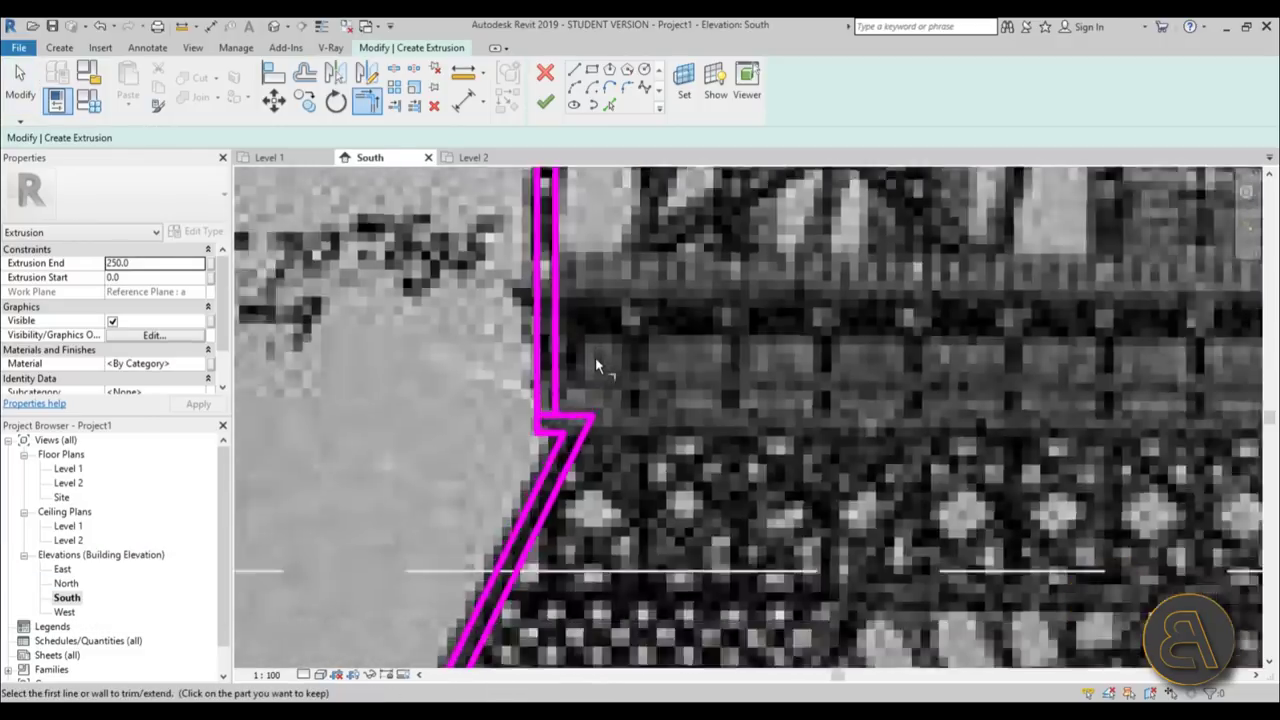
- Trim the first platform's inner wall and inner top edge so they meet in a corner
{"action": "scroll", "coordinate": [549, 411], "scroll_direction": "down", "scroll_amount": 6}
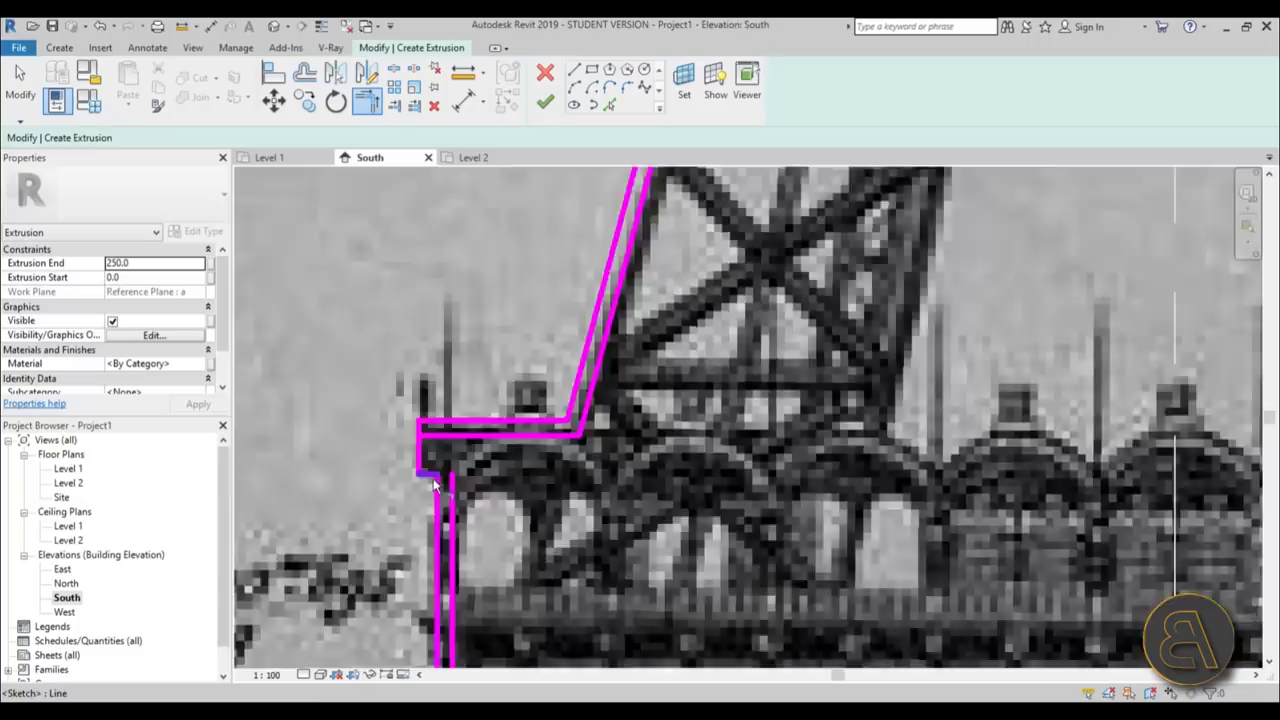
{"action": "scroll", "coordinate": [600, 430], "scroll_direction": "up", "scroll_amount": 6}
{"action": "left_click", "coordinate": [473, 500]}
{"action": "left_click", "coordinate": [552, 404]}
{"action": "scroll", "coordinate": [690, 390], "scroll_direction": "down", "scroll_amount": 5}
{"action": "scroll", "coordinate": [590, 245], "scroll_direction": "up", "scroll_amount": 5}
{"action": "scroll", "coordinate": [560, 330], "scroll_direction": "up", "scroll_amount": 3}
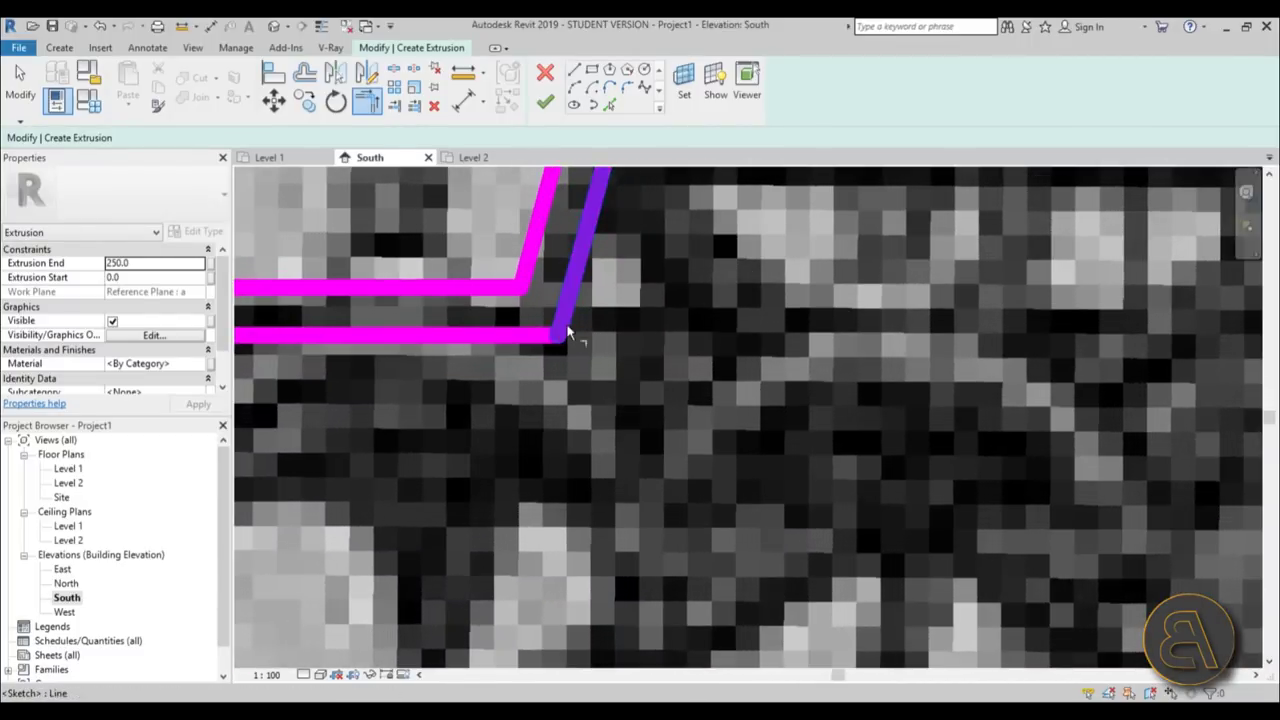
- Join the open inner corners at the second and third platforms with Trim/Extend to Corner
{"action": "scroll", "coordinate": [560, 400], "scroll_direction": "down", "scroll_amount": 7}
{"action": "scroll", "coordinate": [532, 318], "scroll_direction": "up", "scroll_amount": 4}
{"action": "left_click", "coordinate": [533, 312]}
{"action": "scroll", "coordinate": [540, 188], "scroll_direction": "down", "scroll_amount": 6}
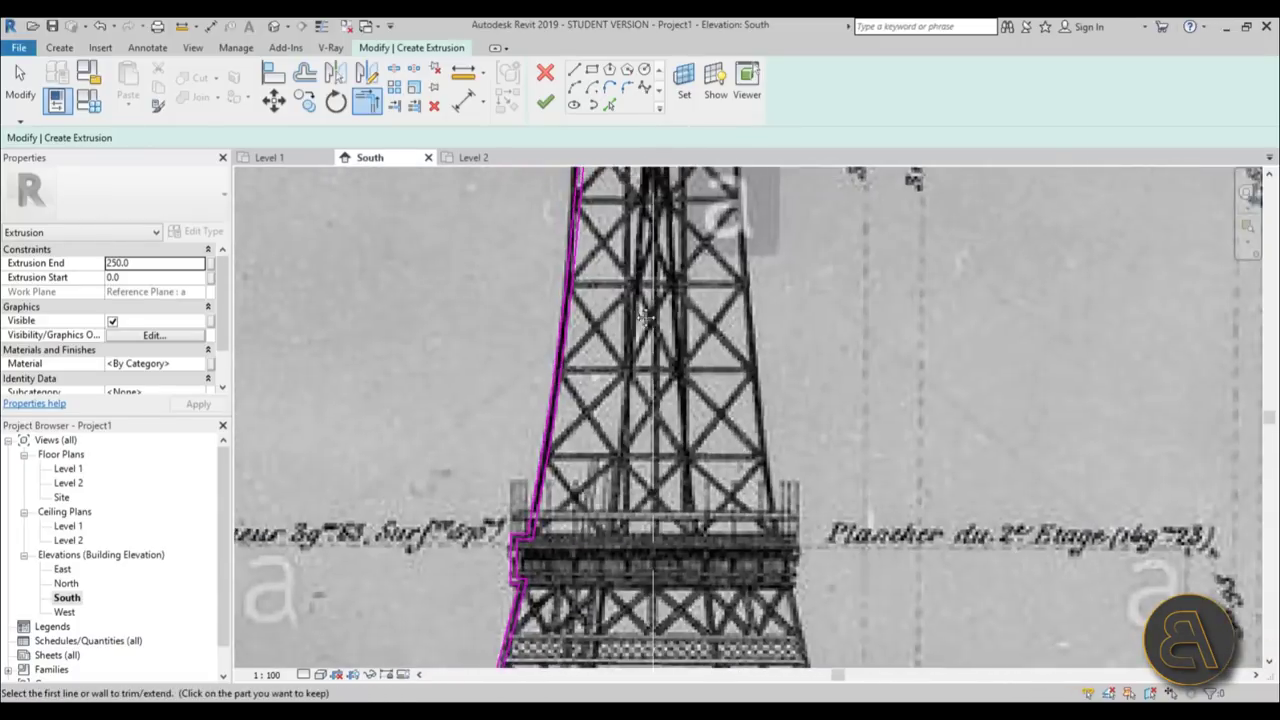
{"action": "middle_click_drag", "start_coordinate": [606, 330], "coordinate": [580, 620]}
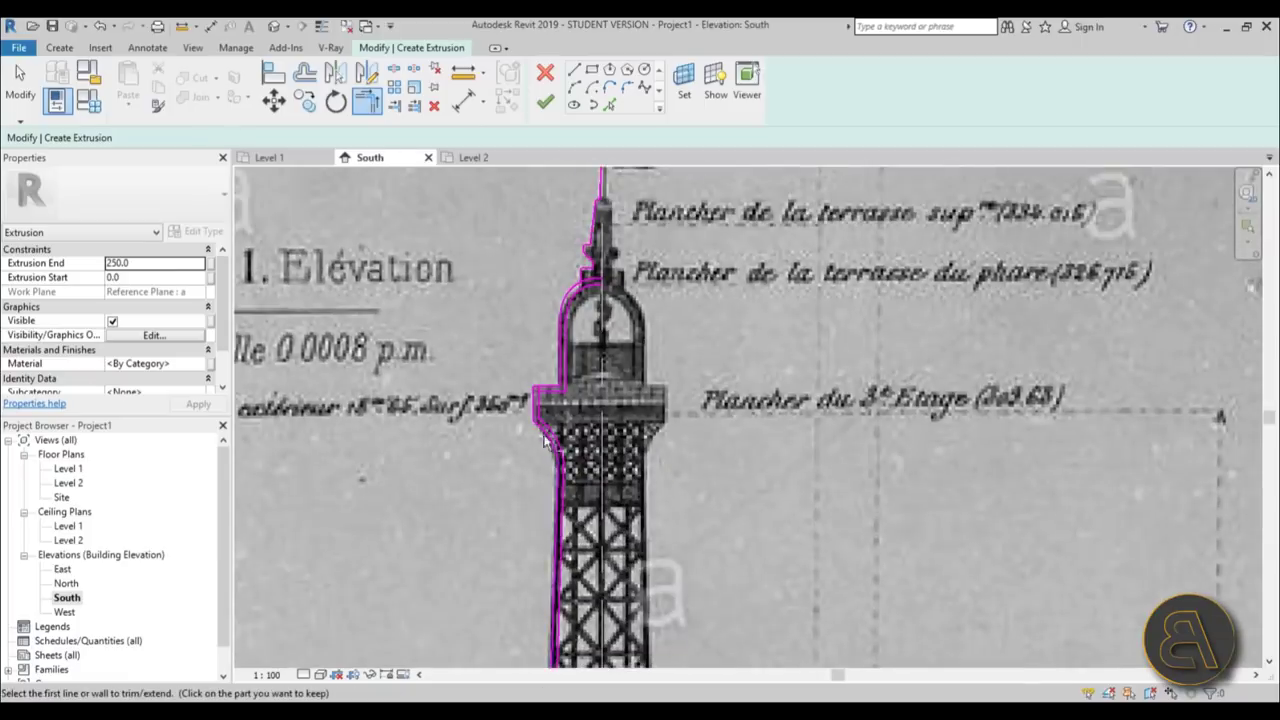
{"action": "scroll", "coordinate": [571, 303], "scroll_direction": "up", "scroll_amount": 6}
{"action": "left_click", "coordinate": [560, 273]}
{"action": "left_click", "coordinate": [484, 330]}
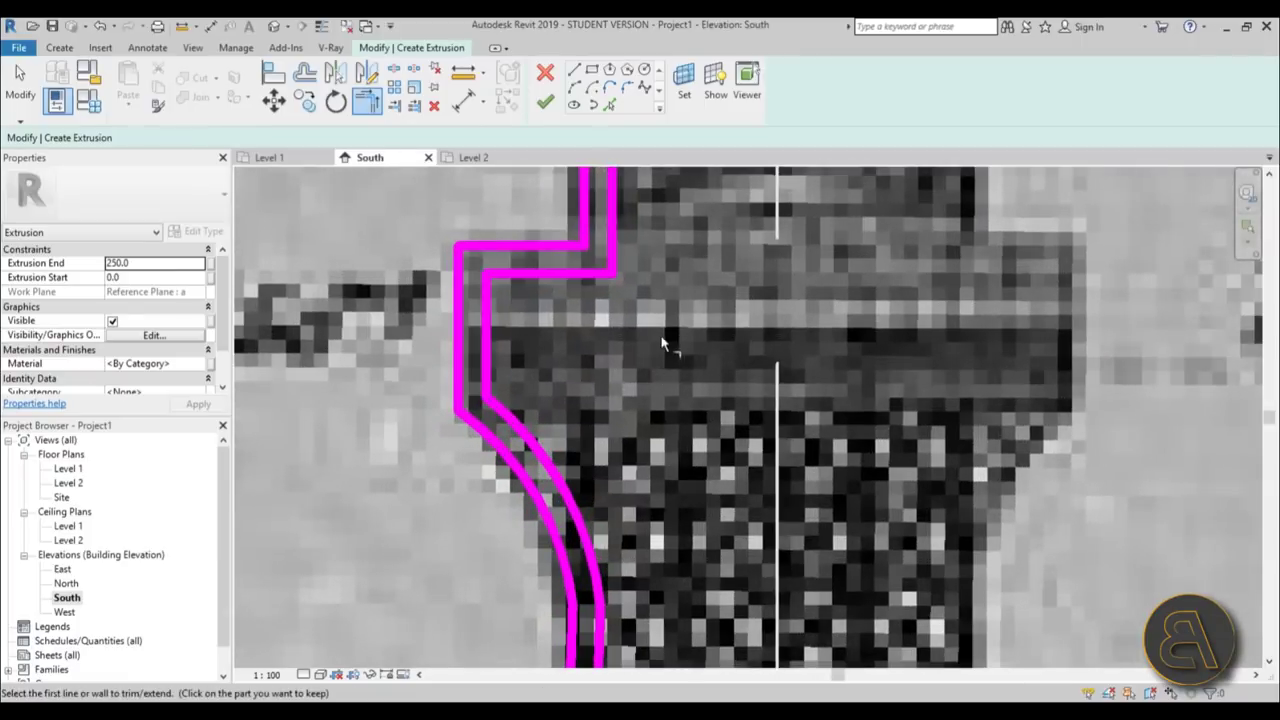
- Trim the outer dome arc back to the small terrace's vertical line
{"action": "scroll", "coordinate": [590, 335], "scroll_direction": "down", "scroll_amount": 5}
{"action": "scroll", "coordinate": [681, 292], "scroll_direction": "up", "scroll_amount": 5}
{"action": "left_click", "coordinate": [660, 262]}
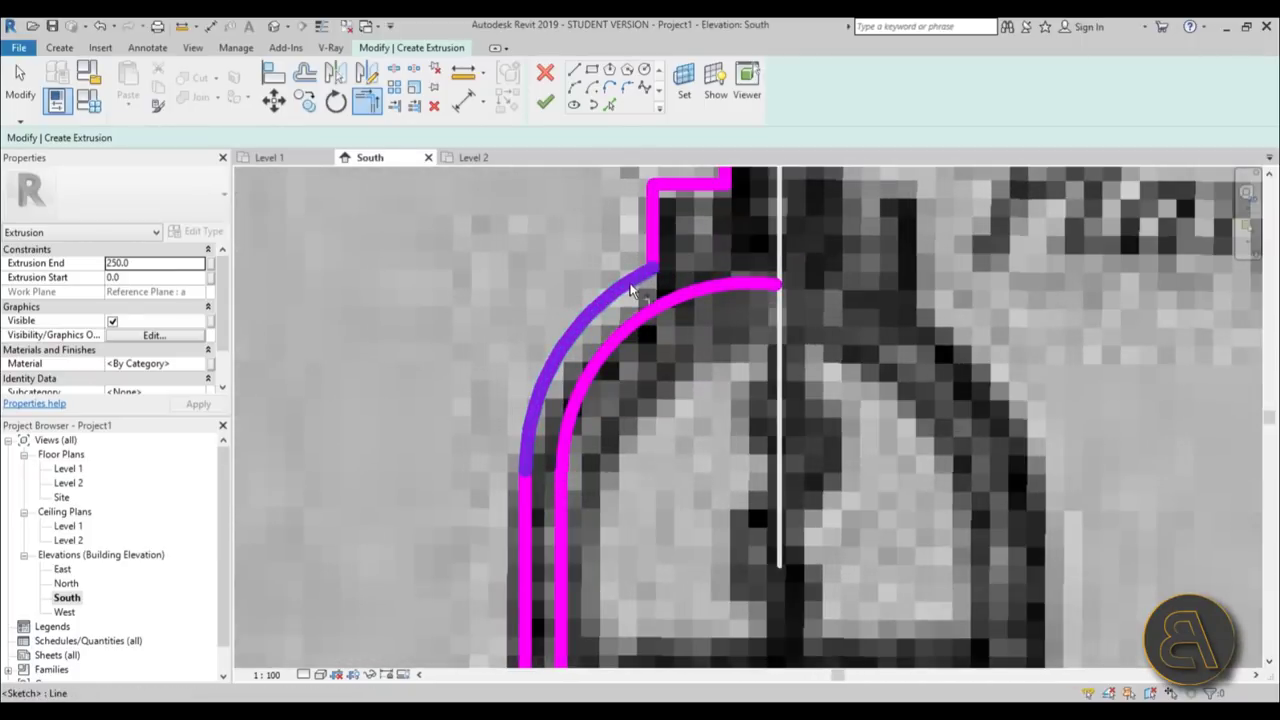
{"action": "left_click", "coordinate": [640, 300]}
{"action": "scroll", "coordinate": [700, 330], "scroll_direction": "down", "scroll_amount": 5}
- Mirror all of the left profile's sketch lines about the tower's vertical centre line
{"action": "scroll", "coordinate": [728, 352], "scroll_direction": "down", "scroll_amount": 8}
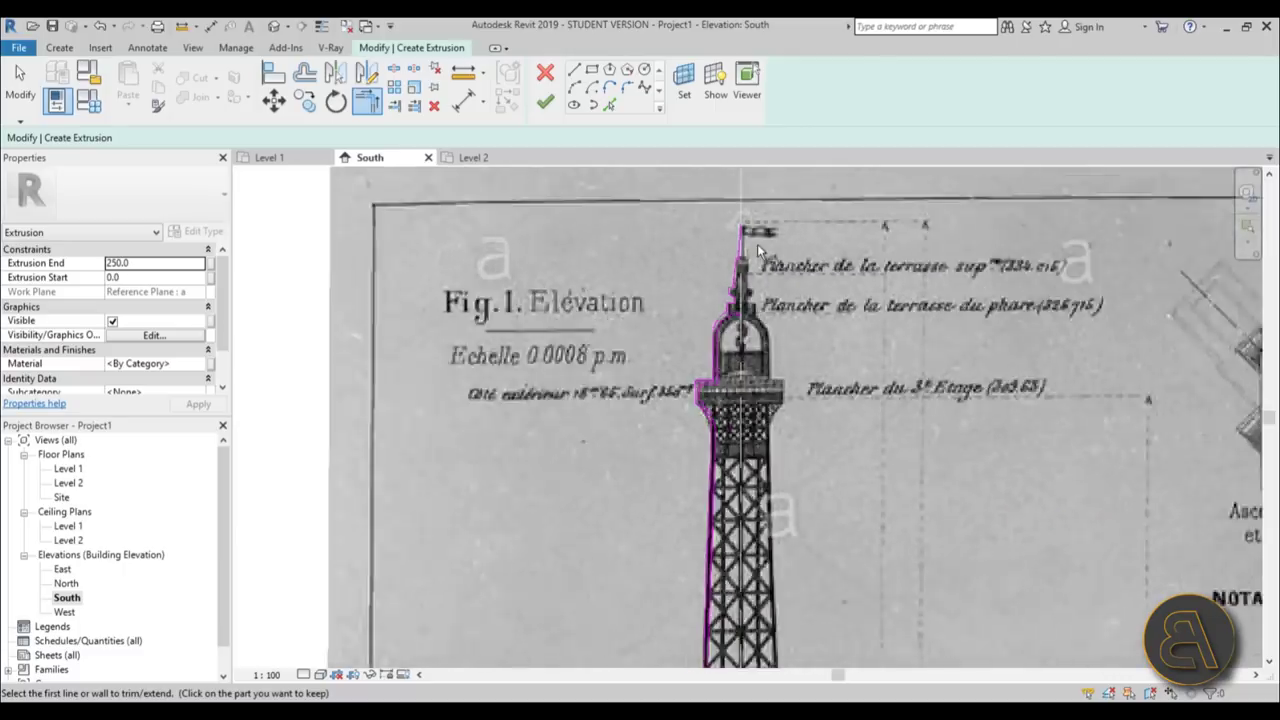
{"action": "scroll", "coordinate": [592, 421], "scroll_direction": "down", "scroll_amount": 3}
{"action": "key", "text": "Escape"}
{"action": "mouse_move", "coordinate": [509, 210]}
{"action": "left_mouse_down"}
{"action": "mouse_move", "coordinate": [649, 420]}
{"action": "mouse_move", "coordinate": [724, 638]}
{"action": "left_mouse_up"}
{"action": "key", "text": "m"}
{"action": "key", "text": "m"}
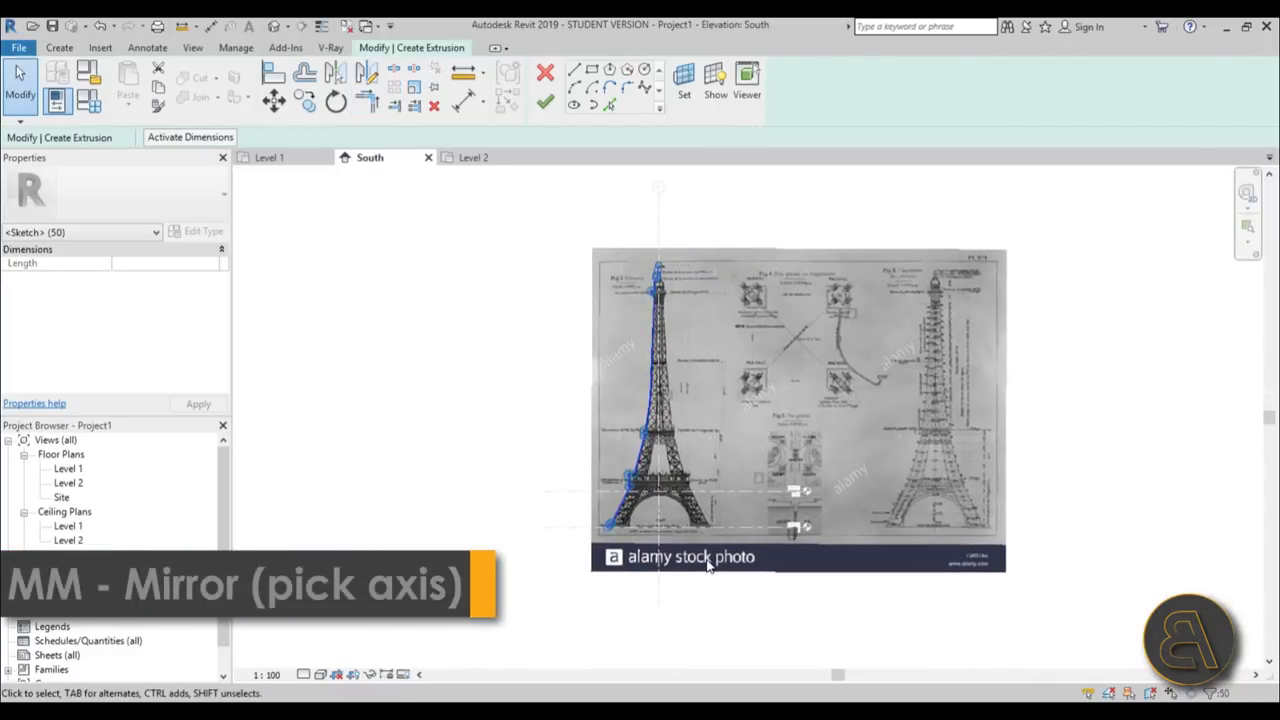
{"action": "scroll", "coordinate": [660, 445], "scroll_direction": "up", "scroll_amount": 5}
{"action": "left_click", "coordinate": [659, 458]}
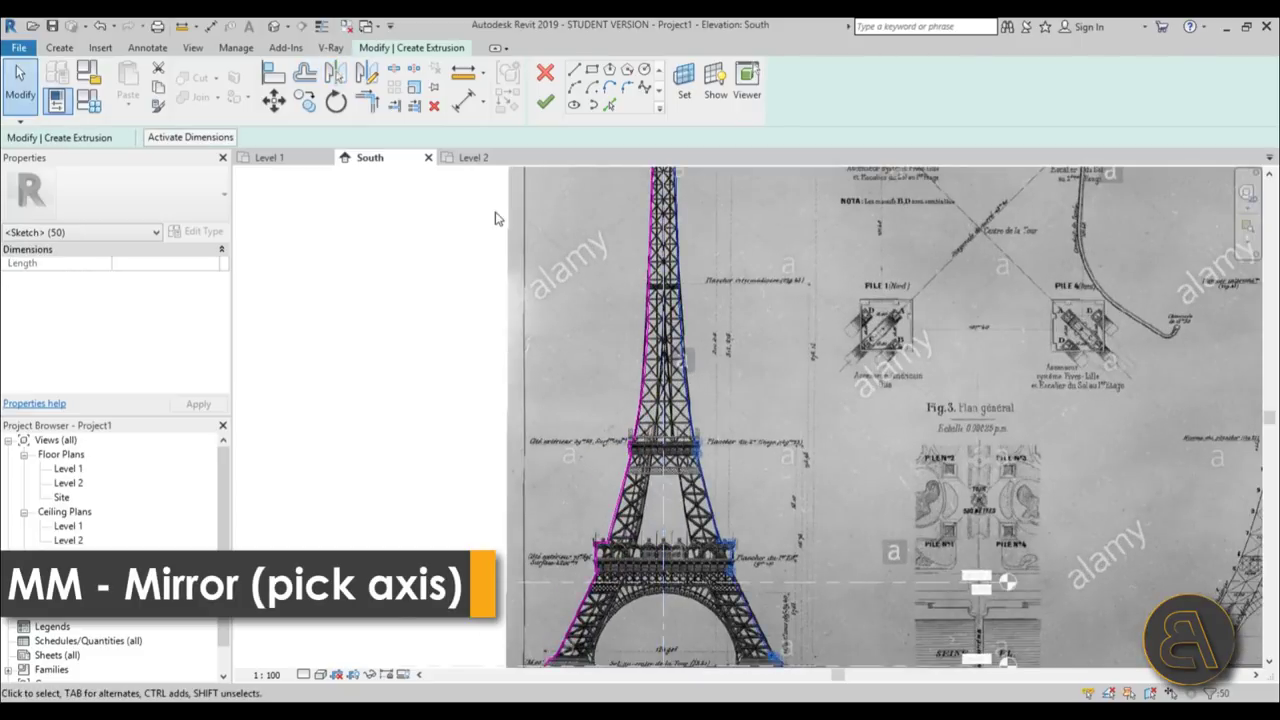
- Delete both halves of the inner dome arc in the lantern
{"action": "scroll", "coordinate": [640, 440], "scroll_direction": "down", "scroll_amount": 3}
{"action": "scroll", "coordinate": [585, 411], "scroll_direction": "up", "scroll_amount": 8}
{"action": "scroll", "coordinate": [513, 427], "scroll_direction": "down", "scroll_amount": 6}
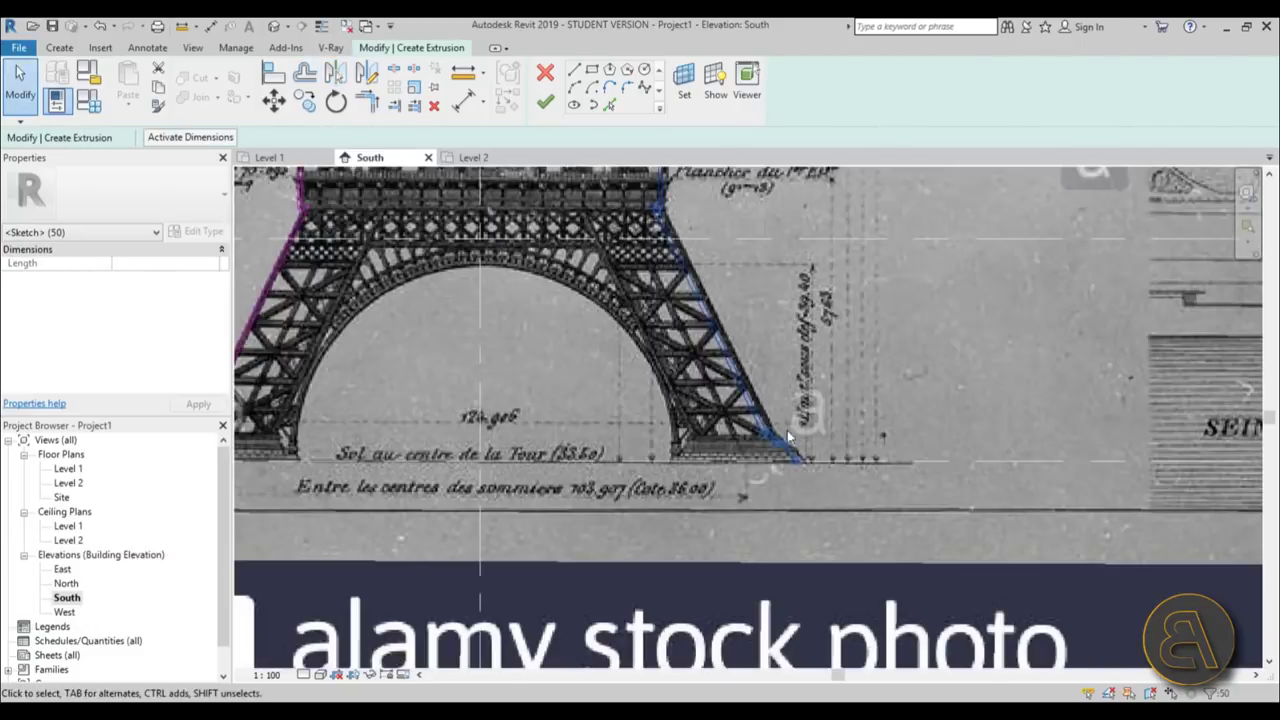
{"action": "scroll", "coordinate": [553, 425], "scroll_direction": "up", "scroll_amount": 4}
{"action": "scroll", "coordinate": [600, 445], "scroll_direction": "up", "scroll_amount": 8}
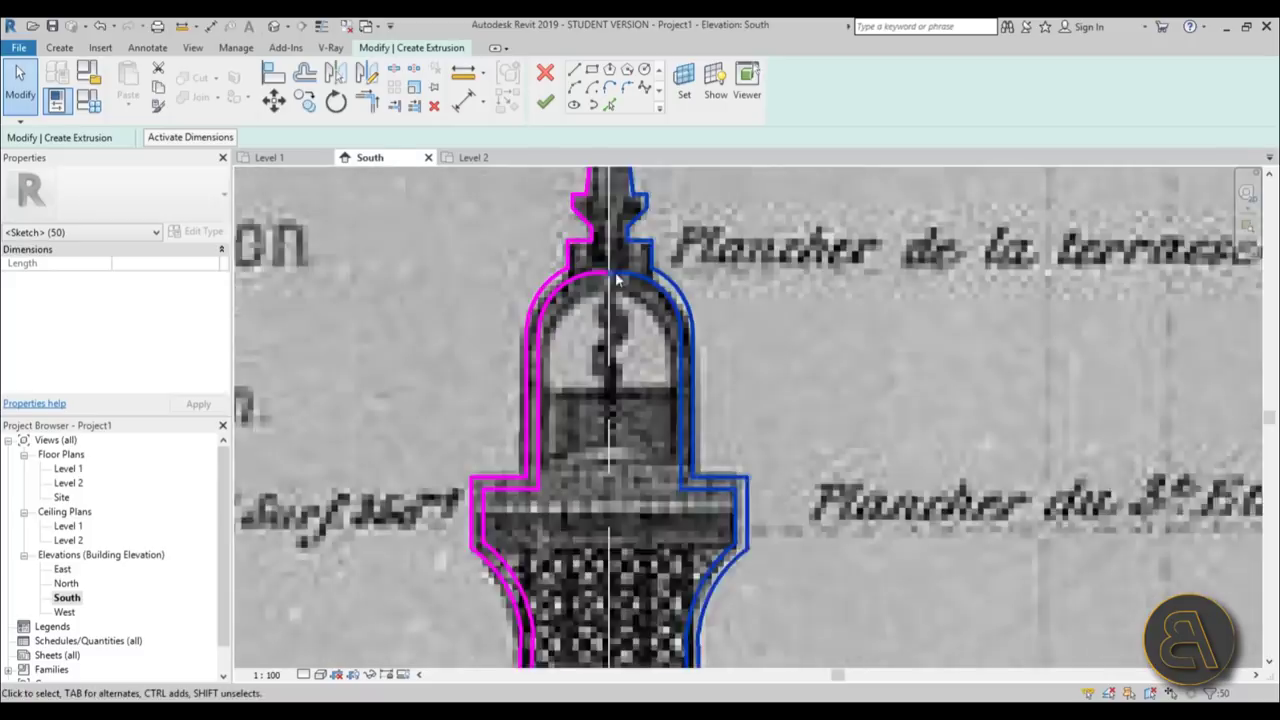
{"action": "scroll", "coordinate": [620, 435], "scroll_direction": "down", "scroll_amount": 3}
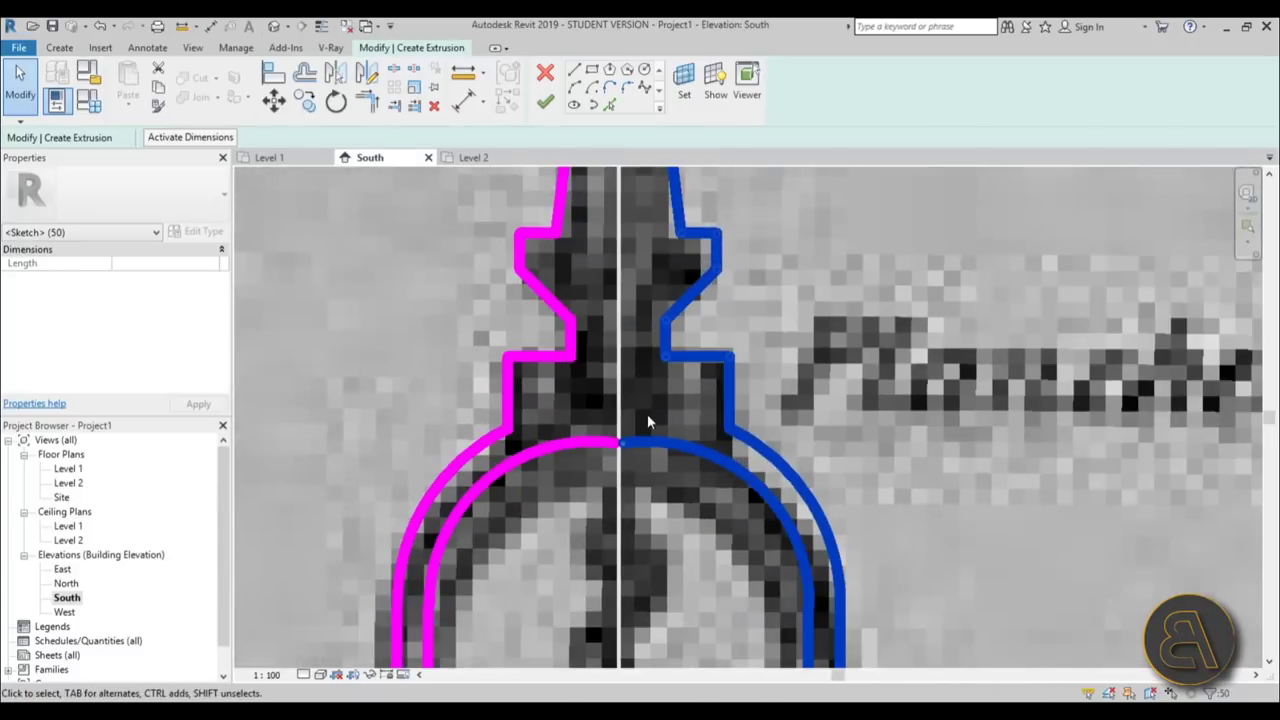
{"action": "left_click", "coordinate": [647, 414]}
{"action": "left_click", "coordinate": [641, 442]}
{"action": "key", "text": "Delete"}
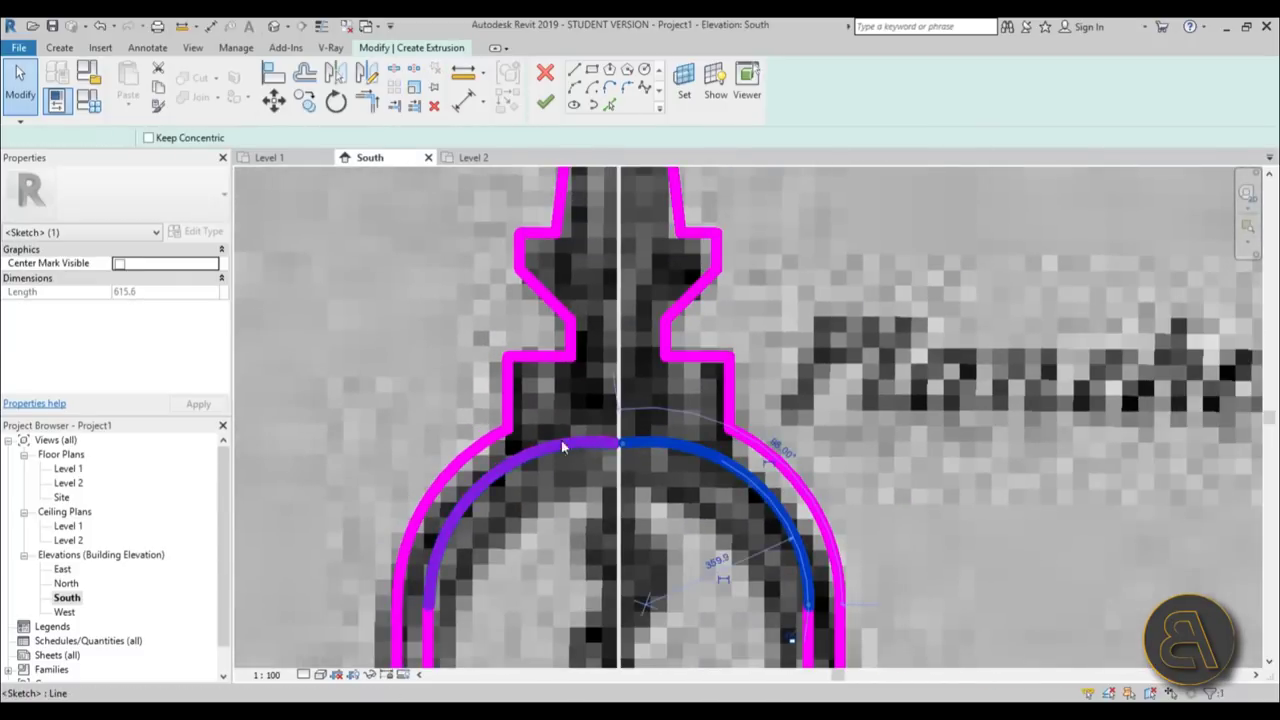
{"action": "scroll", "coordinate": [585, 437], "scroll_direction": "down", "scroll_amount": 2}
{"action": "left_click", "coordinate": [583, 432]}
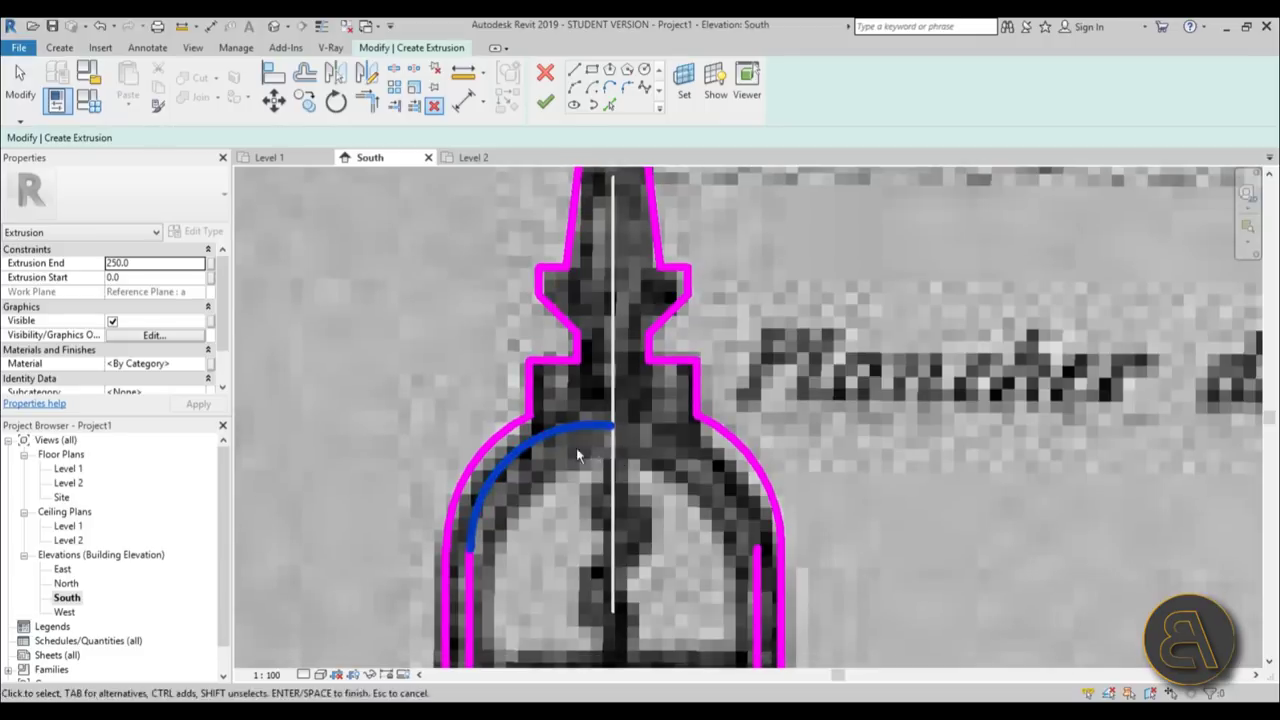
{"action": "key", "text": "Return"}
- Draw a single start-end-radius arc joining the tops of the lantern's two inner walls beneath the outer dome
{"action": "left_click", "coordinate": [576, 88]}
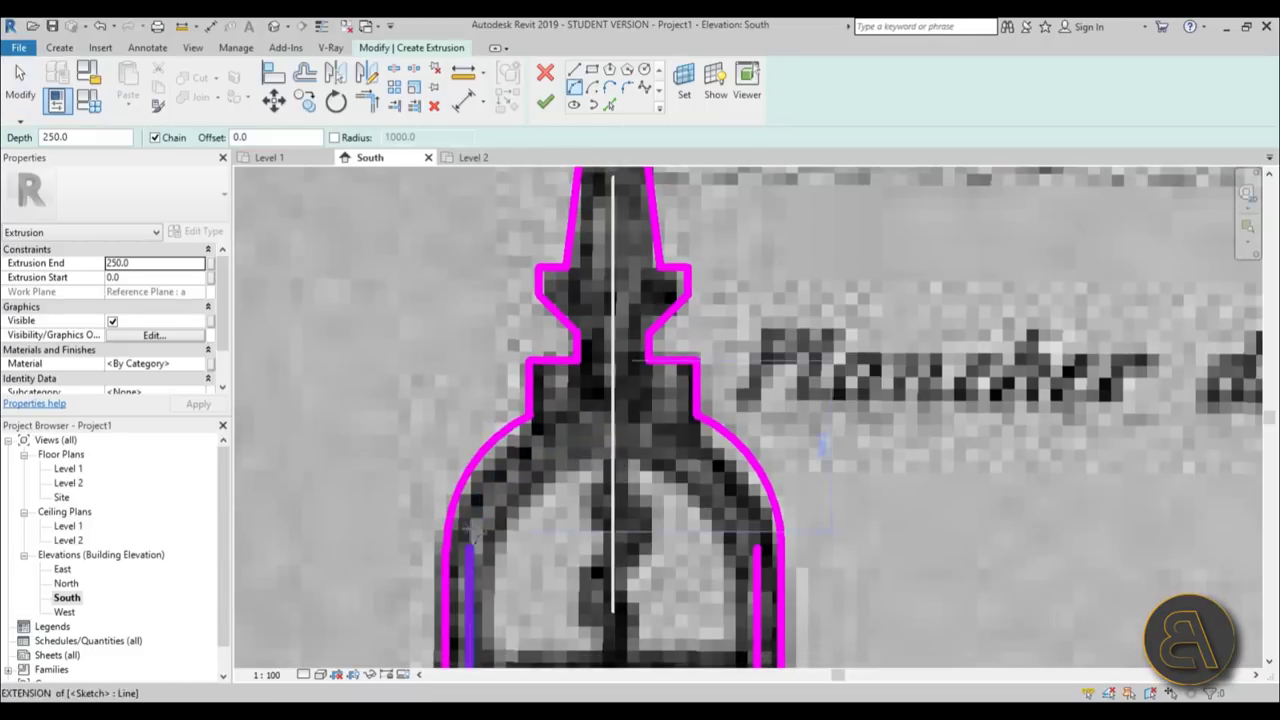
{"action": "left_click", "coordinate": [468, 548]}
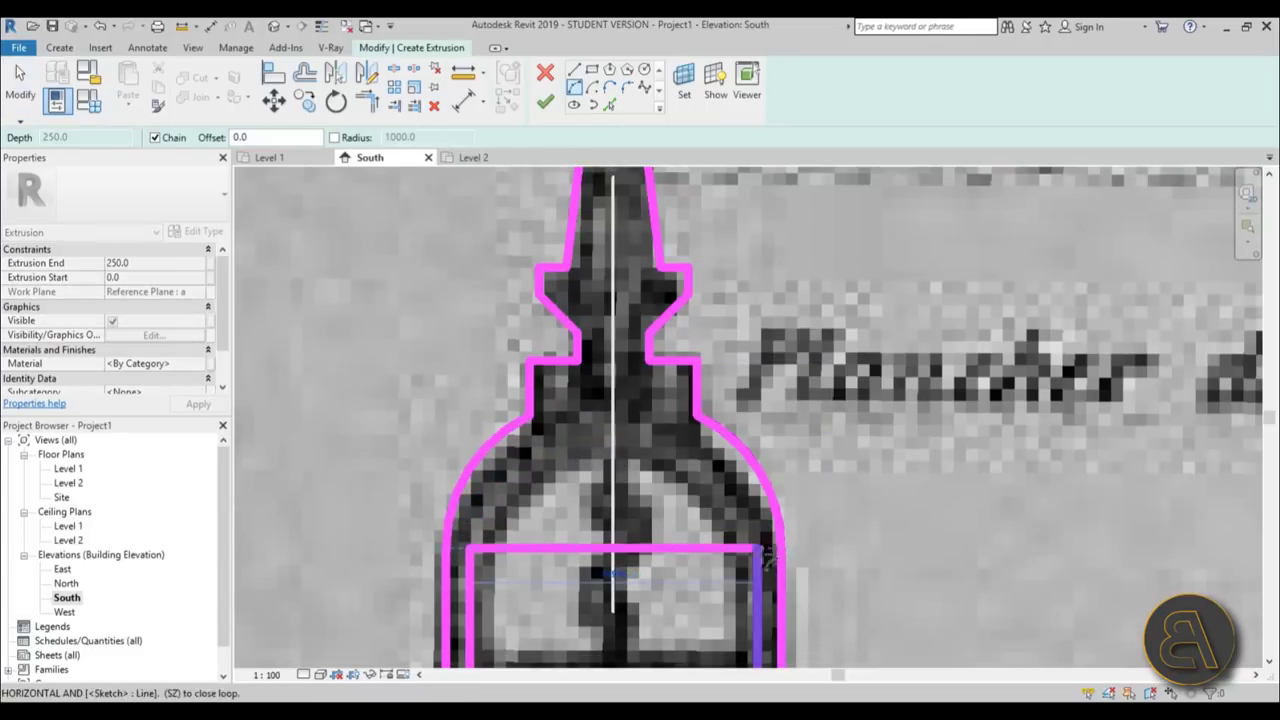
{"action": "left_click", "coordinate": [767, 550]}
{"action": "left_click", "coordinate": [632, 432]}
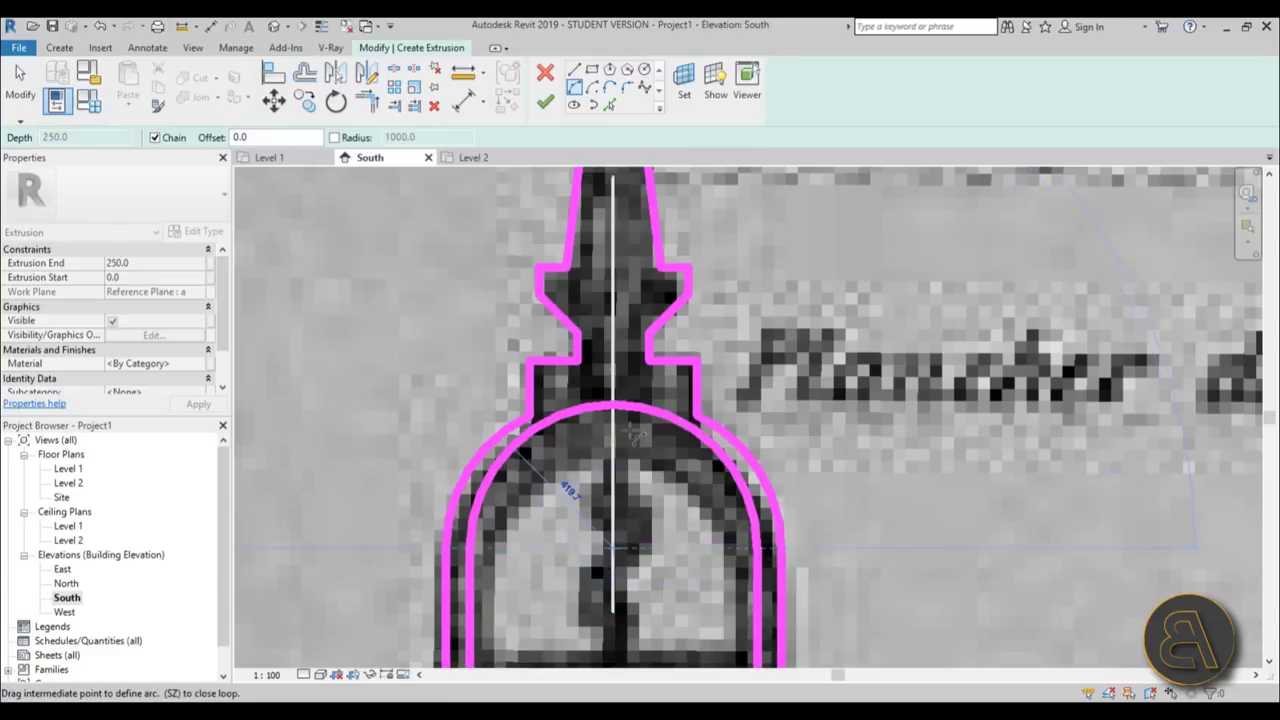
- Leave the arc tool and finish the tower profile's extrusion sketch
{"action": "scroll", "coordinate": [640, 363], "scroll_direction": "down", "scroll_amount": 10}
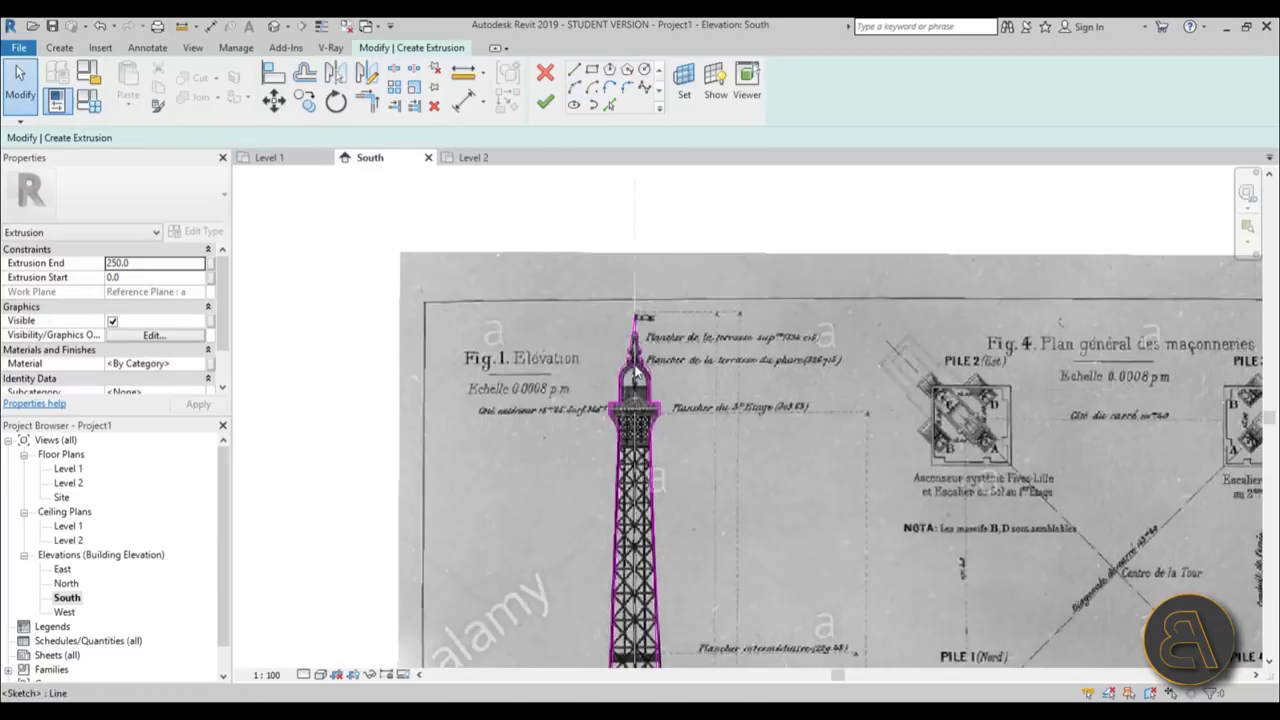
{"action": "key", "text": "Escape"}
{"action": "key", "text": "Escape"}
{"action": "left_click", "coordinate": [545, 100]}
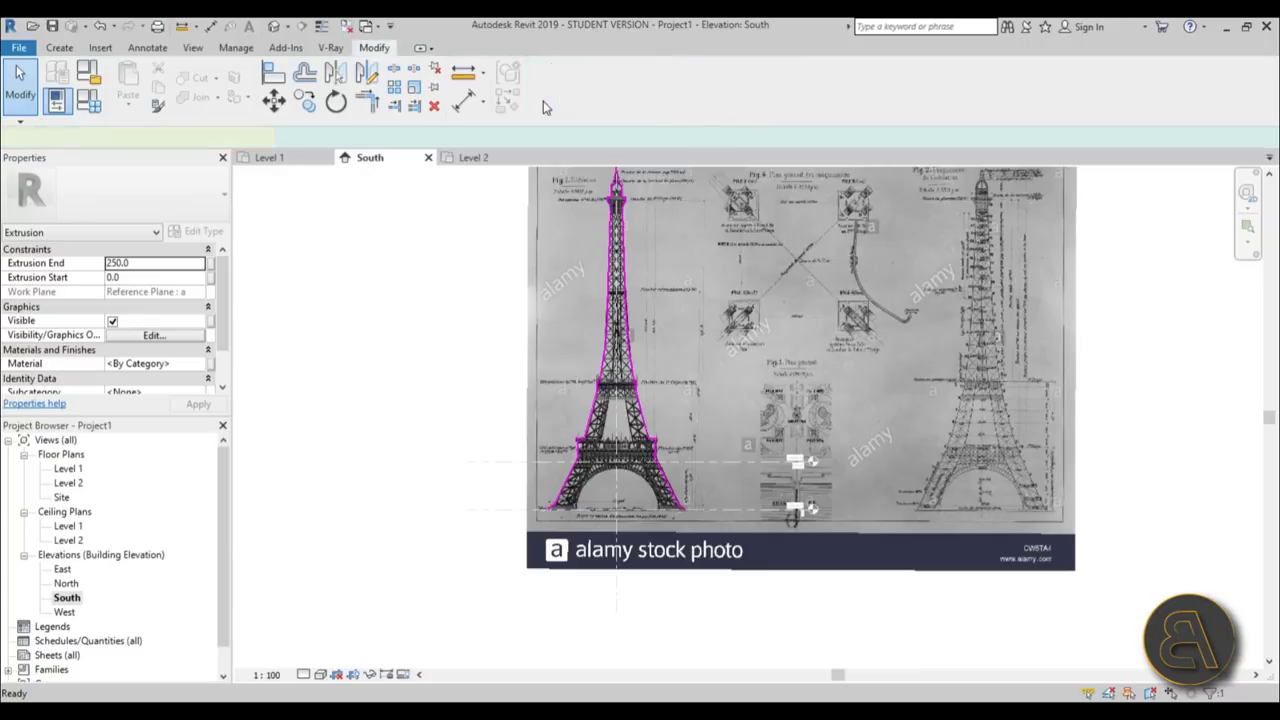
- Open the Level 1 floor plan and stretch the extrusion's back face to a depth of about 14,697 mm
{"action": "double_click", "coordinate": [68, 468]}
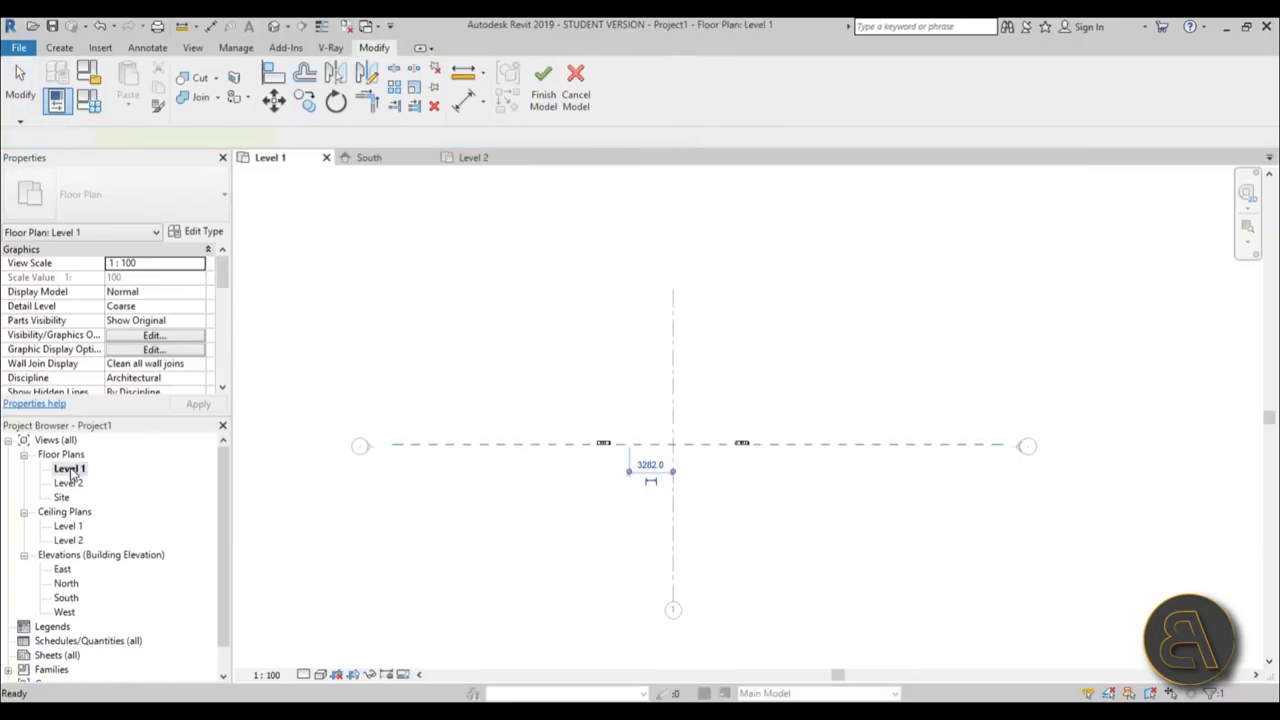
{"action": "left_click_drag", "start_coordinate": [672, 447], "coordinate": [680, 240]}
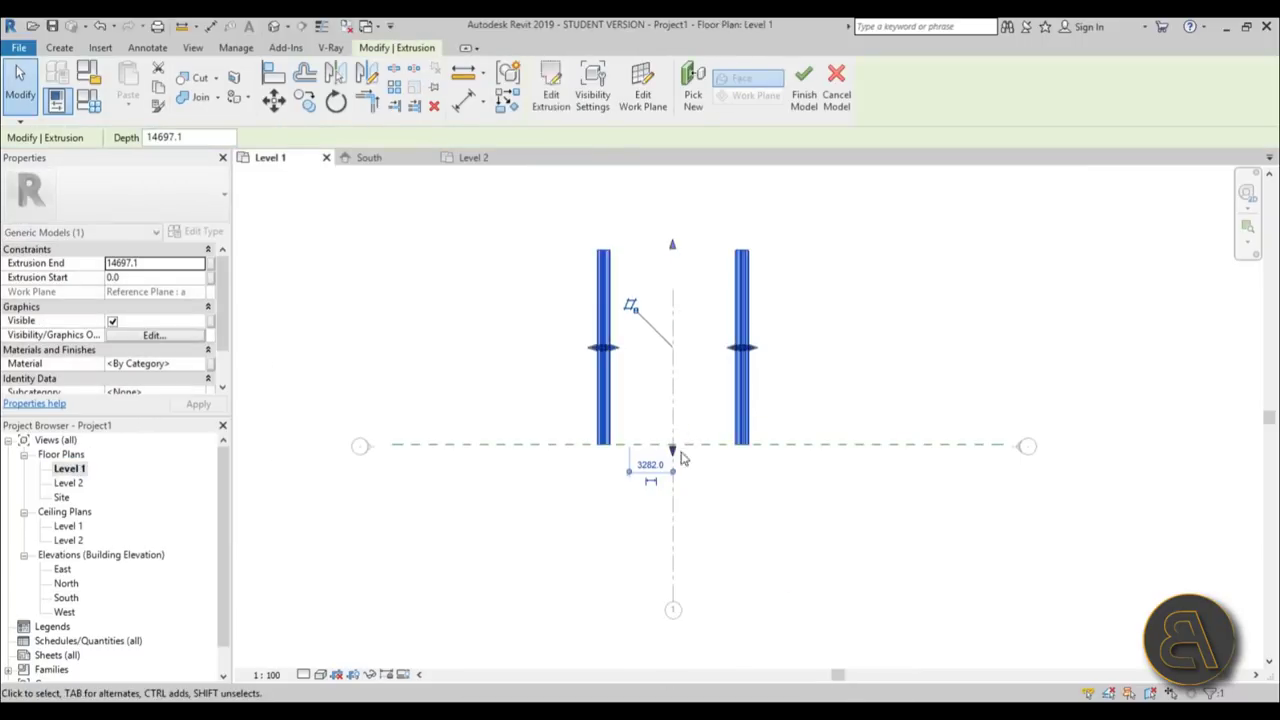
- Stretch the extrusion's front and back faces to run from about -11,874 mm to 11,723 mm and finish the in-place model
{"action": "left_click_drag", "start_coordinate": [672, 450], "coordinate": [672, 610]}
{"action": "left_click_drag", "start_coordinate": [672, 244], "coordinate": [672, 285]}
{"action": "left_click_drag", "start_coordinate": [672, 618], "coordinate": [668, 620]}
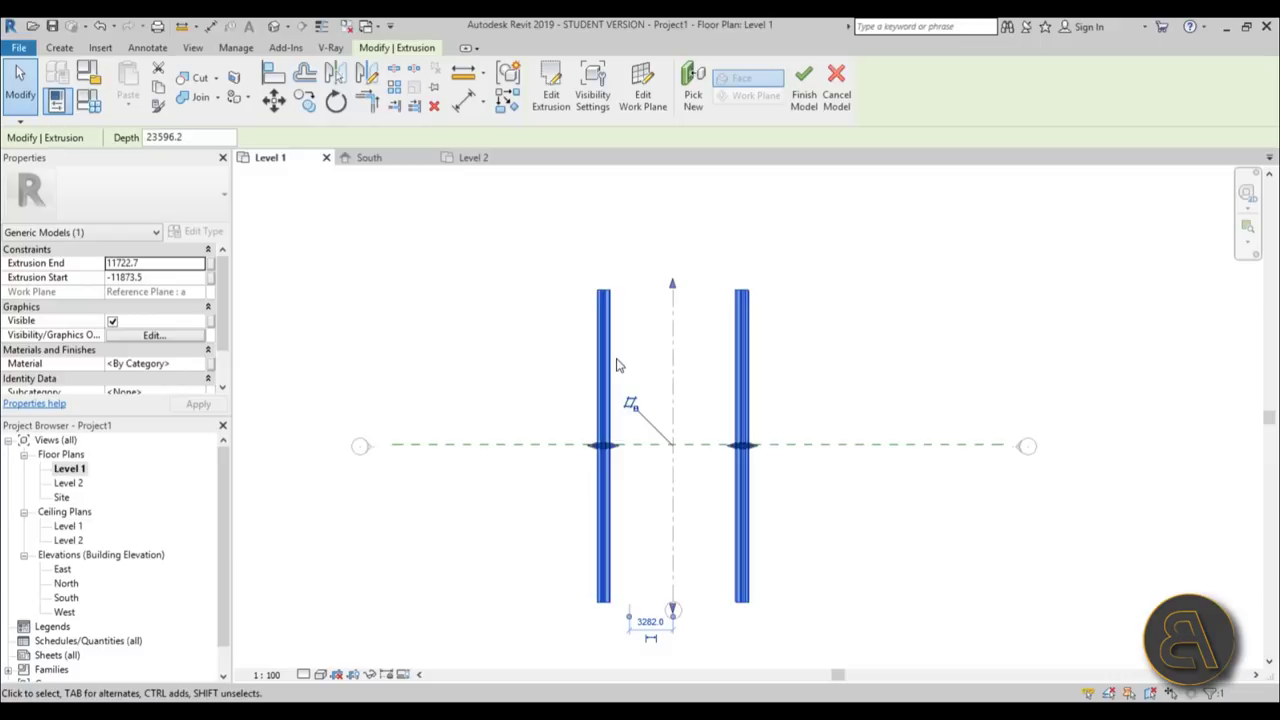
{"action": "left_click", "coordinate": [491, 292]}
{"action": "left_click", "coordinate": [543, 90]}
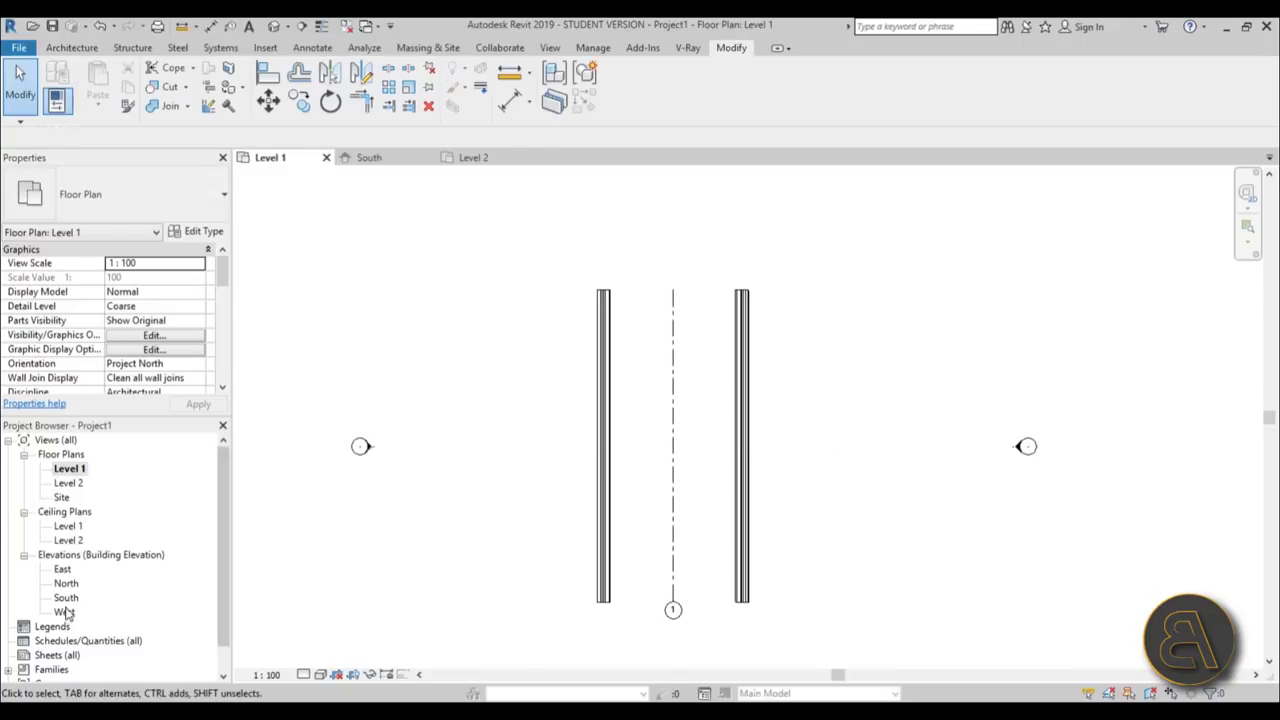
- Open the East elevation and insert the CW5TA4 image from the desktop, positioning it over the right part of the extrusion
{"action": "double_click", "coordinate": [62, 568]}
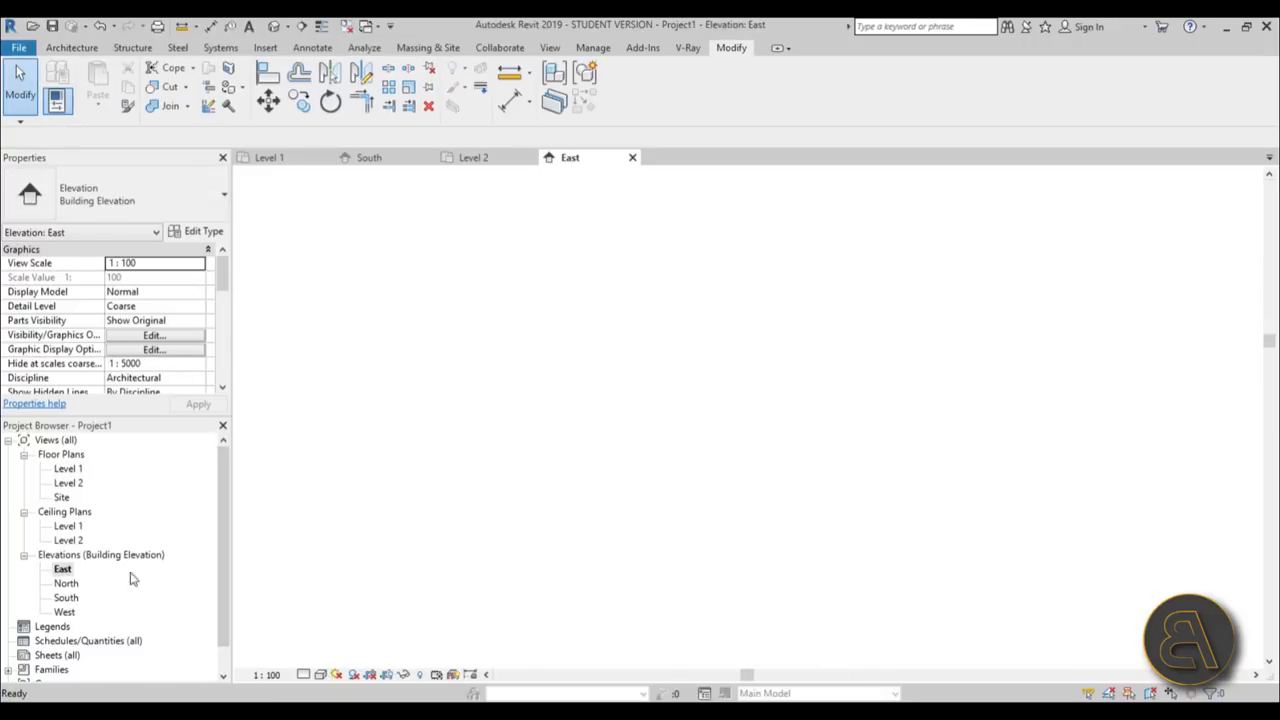
{"action": "middle_click_drag", "start_coordinate": [641, 404], "coordinate": [586, 366]}
{"action": "scroll", "coordinate": [586, 366], "scroll_direction": "up", "scroll_amount": 4}
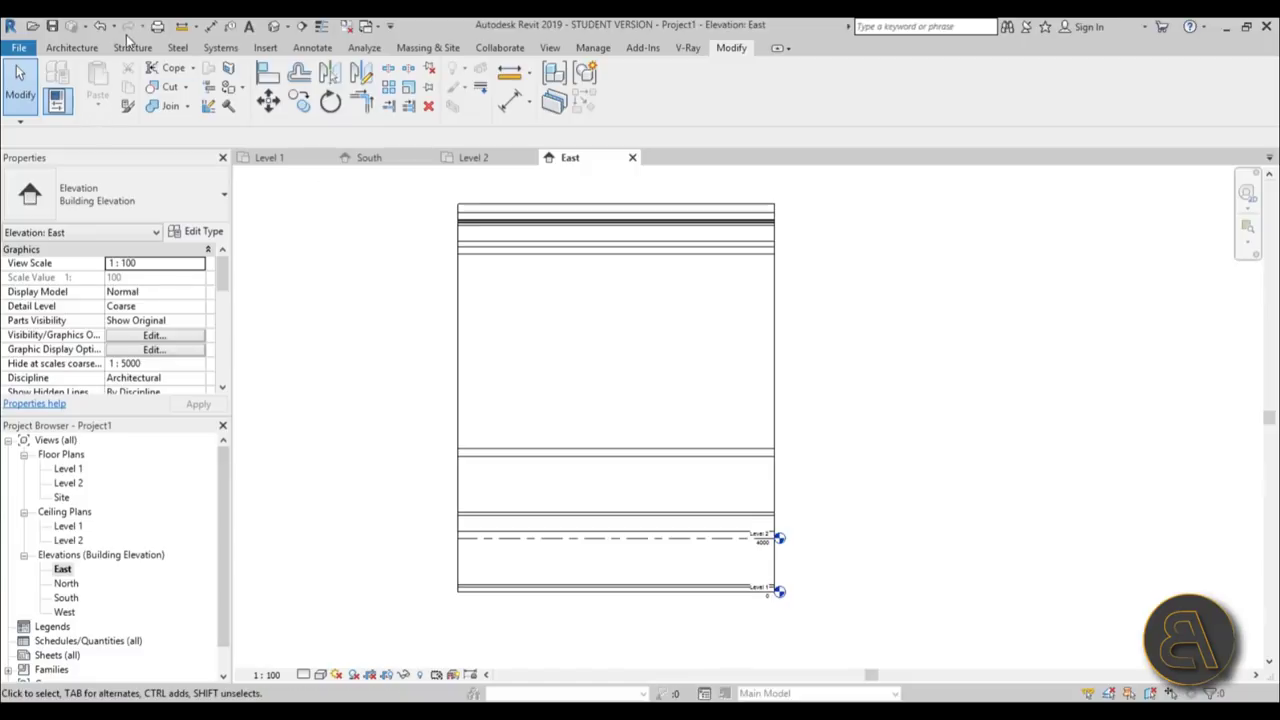
{"action": "double_click", "coordinate": [647, 33]}
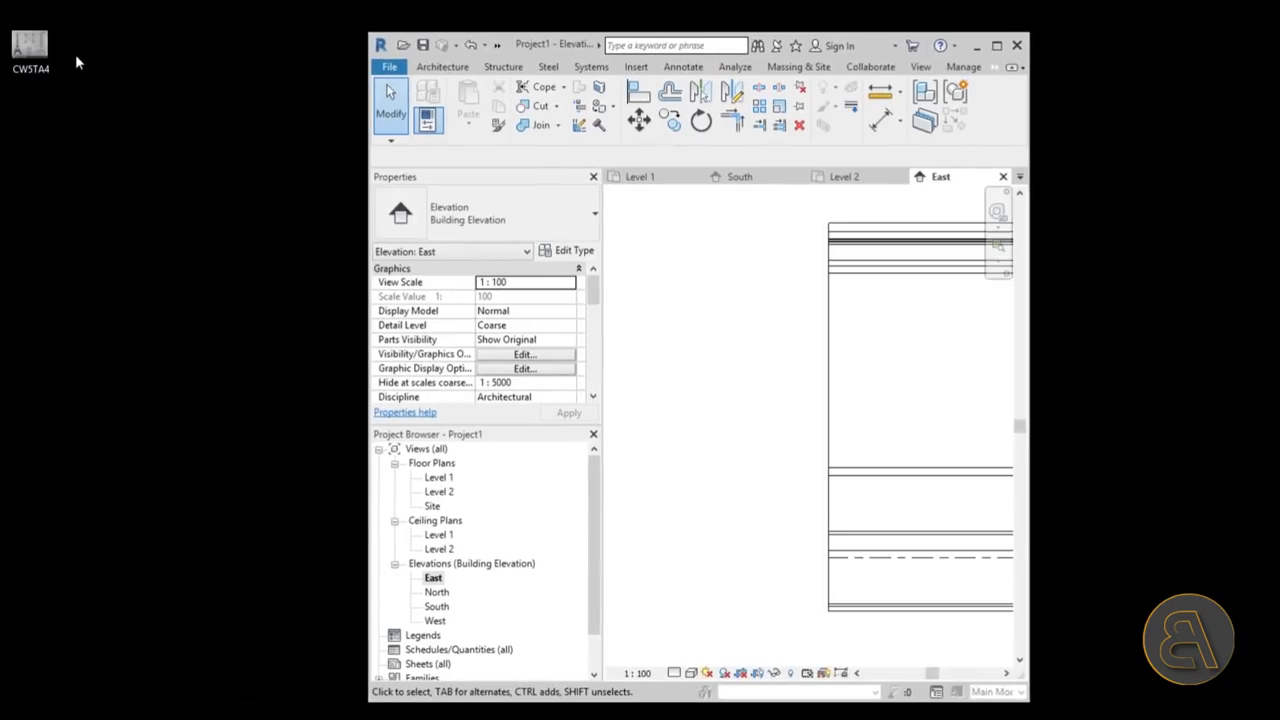
{"action": "left_click_drag", "start_coordinate": [737, 401], "coordinate": [757, 351]}
{"action": "left_click", "coordinate": [763, 369]}
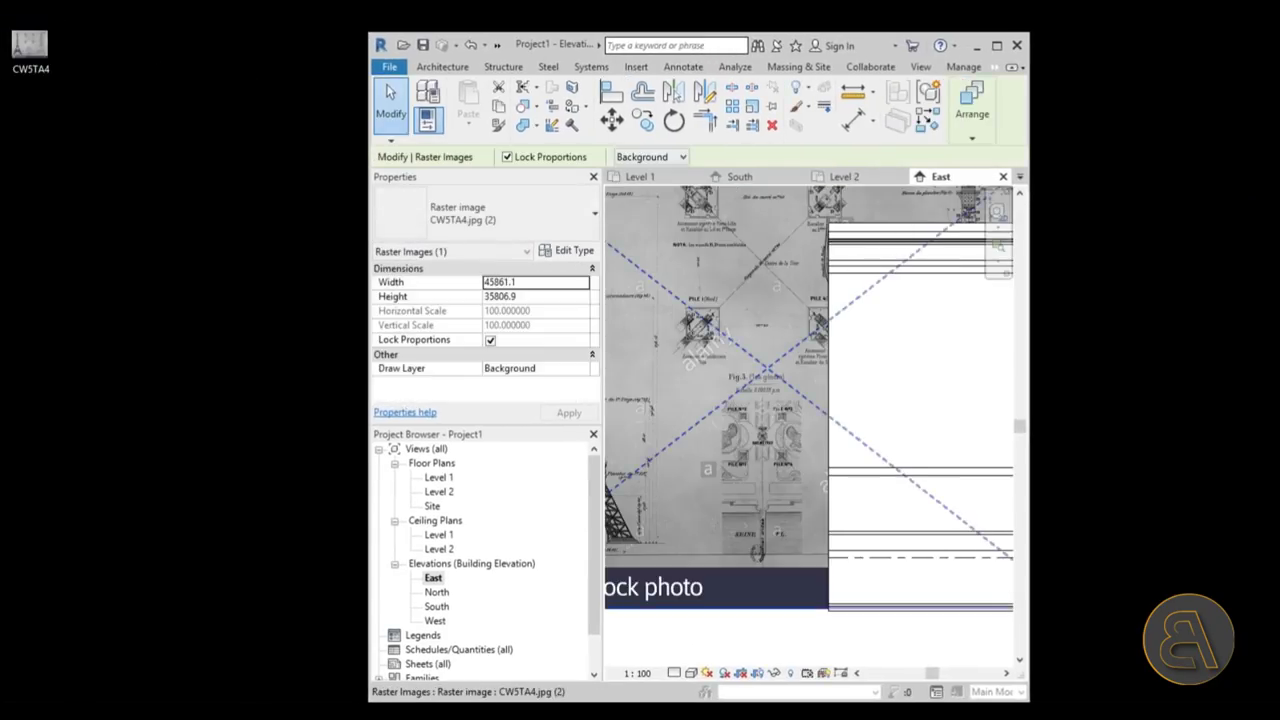
{"action": "left_click", "coordinate": [997, 46]}
{"action": "scroll", "coordinate": [410, 361], "scroll_direction": "down", "scroll_amount": 3}
{"action": "left_click_drag", "start_coordinate": [448, 342], "coordinate": [654, 363]}
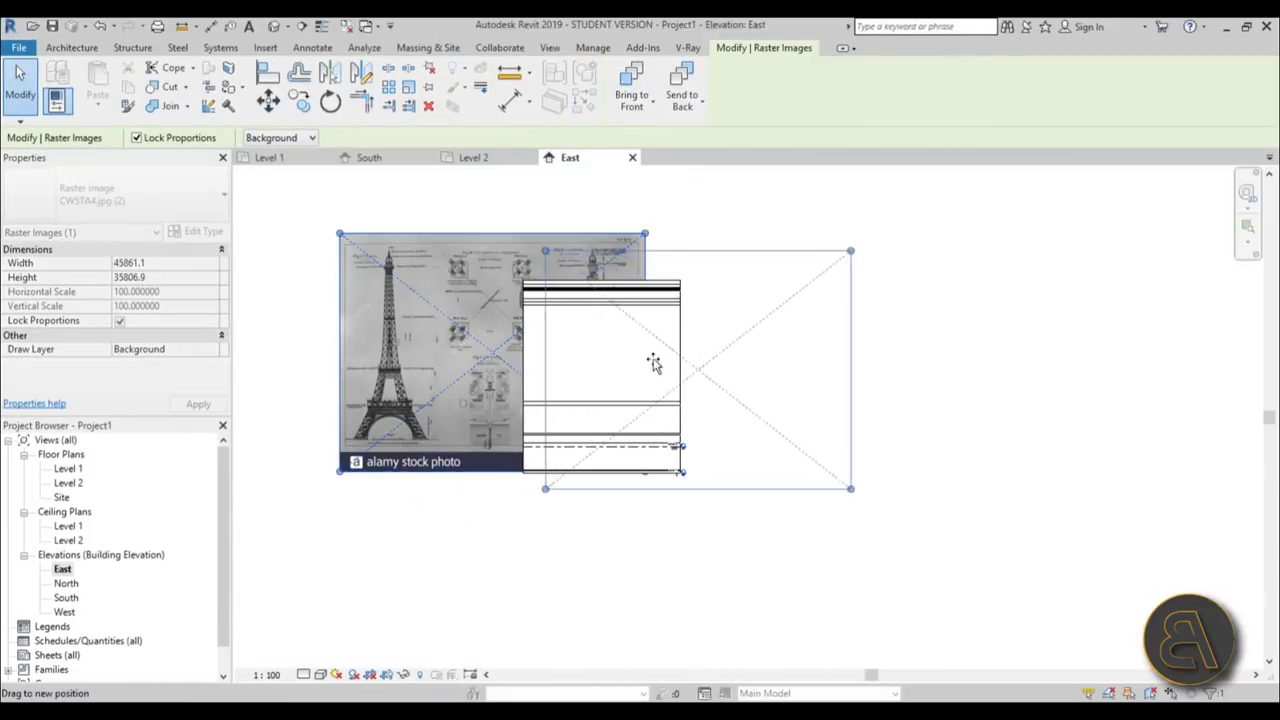
- Set the East elevation's visual style to wireframe
{"action": "scroll", "coordinate": [562, 358], "scroll_direction": "up", "scroll_amount": 1}
{"action": "scroll", "coordinate": [562, 358], "scroll_direction": "up", "scroll_amount": 2}
{"action": "left_click", "coordinate": [304, 674]}
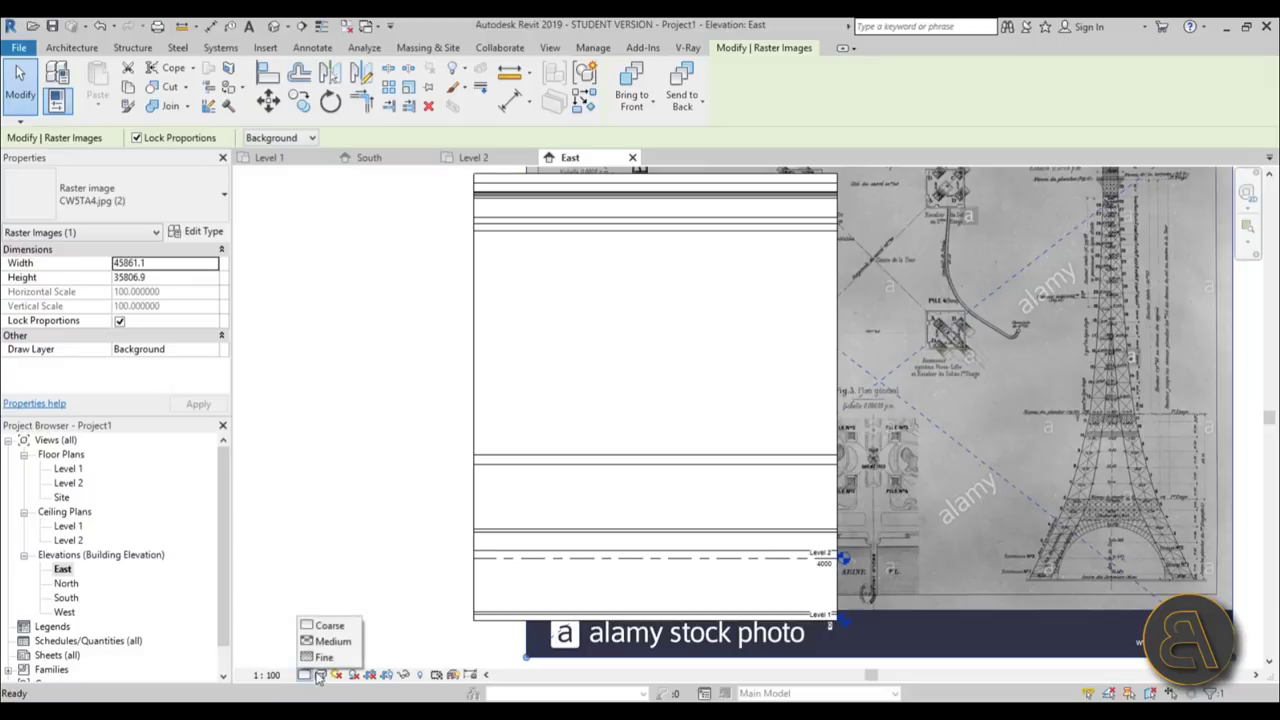
{"action": "left_click", "coordinate": [320, 674]}
{"action": "left_click", "coordinate": [366, 580]}
- Move the tower image over the extrusion to compare their heights and shift it back toward the extrusion's right edge
{"action": "scroll", "coordinate": [366, 588], "scroll_direction": "down", "scroll_amount": 3}
{"action": "left_click_drag", "start_coordinate": [551, 453], "coordinate": [536, 428]}
{"action": "scroll", "coordinate": [540, 420], "scroll_direction": "up", "scroll_amount": 1}
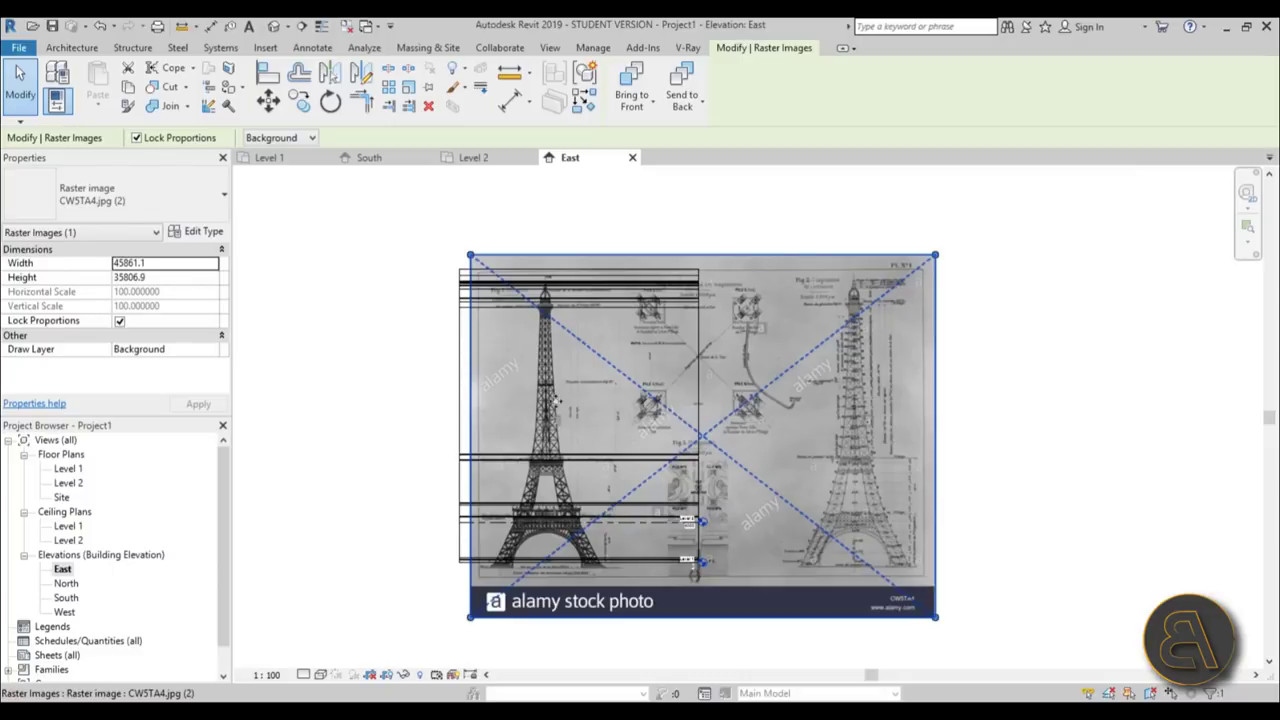
{"action": "left_click_drag", "start_coordinate": [571, 366], "coordinate": [816, 369]}
{"action": "scroll", "coordinate": [816, 369], "scroll_direction": "up", "scroll_amount": 5}
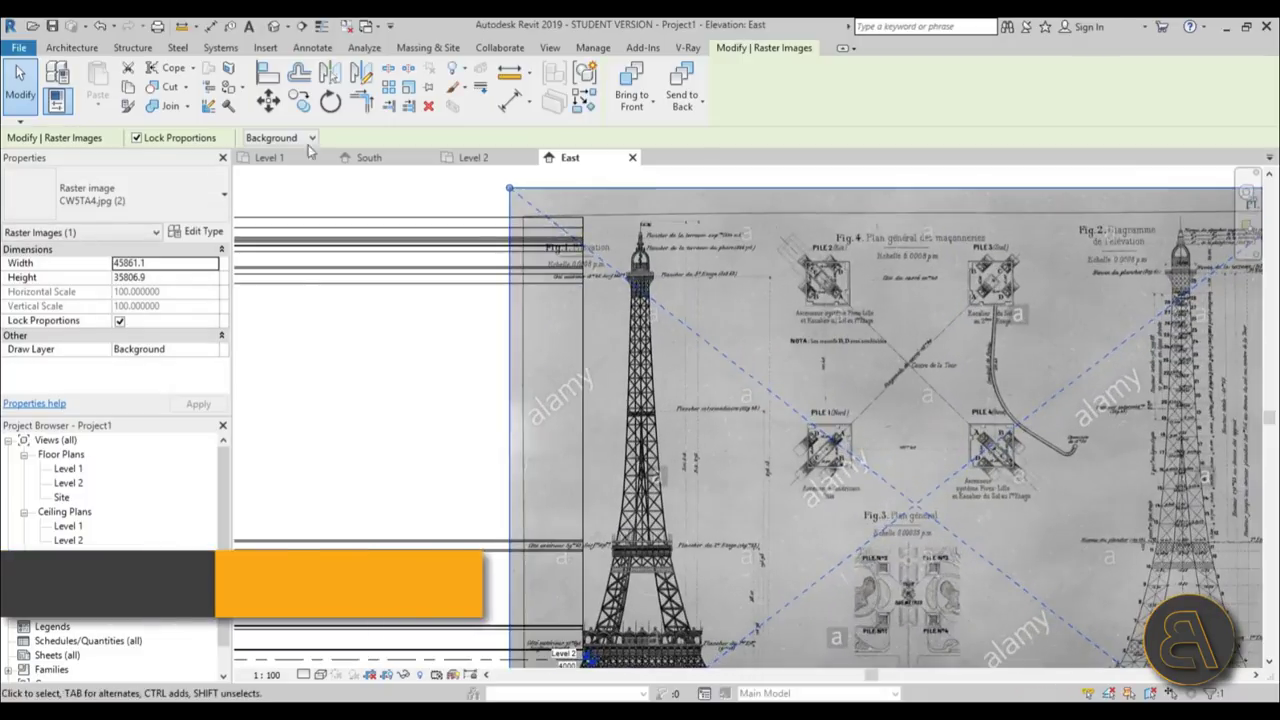
- Rotate the tower image by -0.25 degrees about the flagpole at the tip of the left tower drawing
{"action": "key", "text": "r"}
{"action": "key", "text": "o"}
{"action": "scroll", "coordinate": [545, 215], "scroll_direction": "up", "scroll_amount": 3}
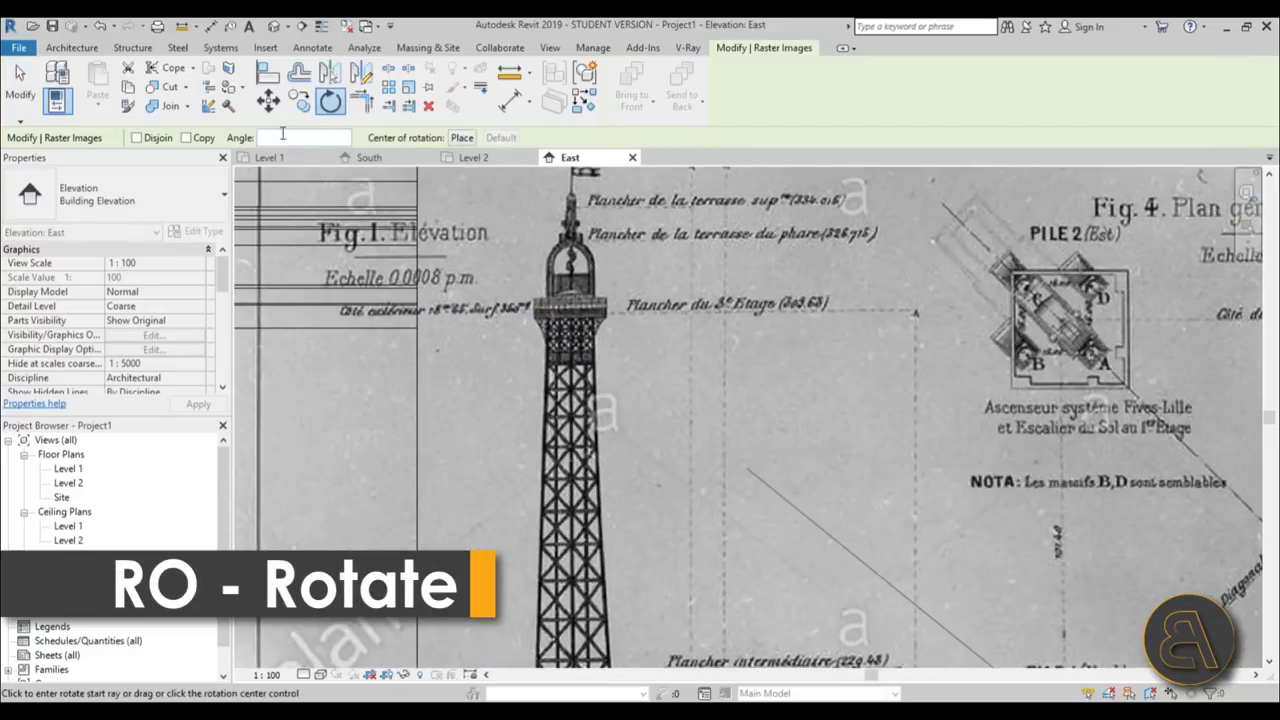
{"action": "left_click", "coordinate": [462, 138]}
{"action": "scroll", "coordinate": [553, 227], "scroll_direction": "up", "scroll_amount": 6}
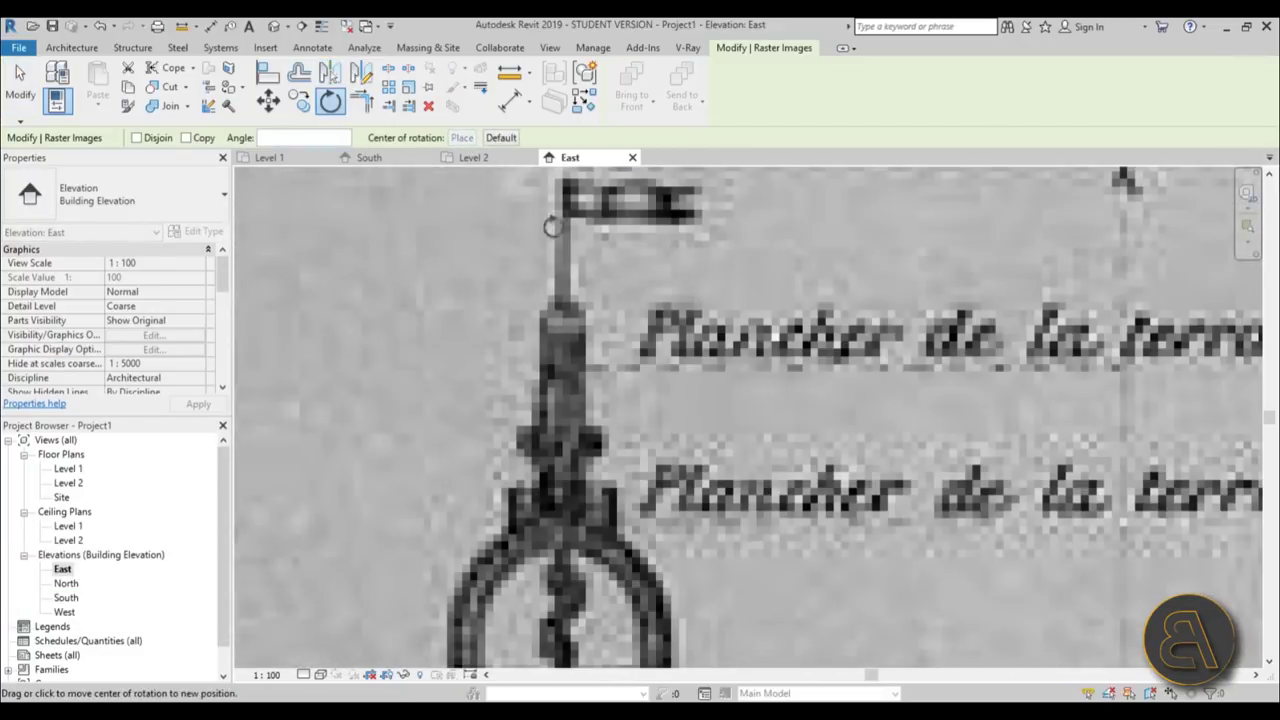
{"action": "left_click", "coordinate": [566, 265]}
{"action": "scroll", "coordinate": [591, 351], "scroll_direction": "down", "scroll_amount": 6}
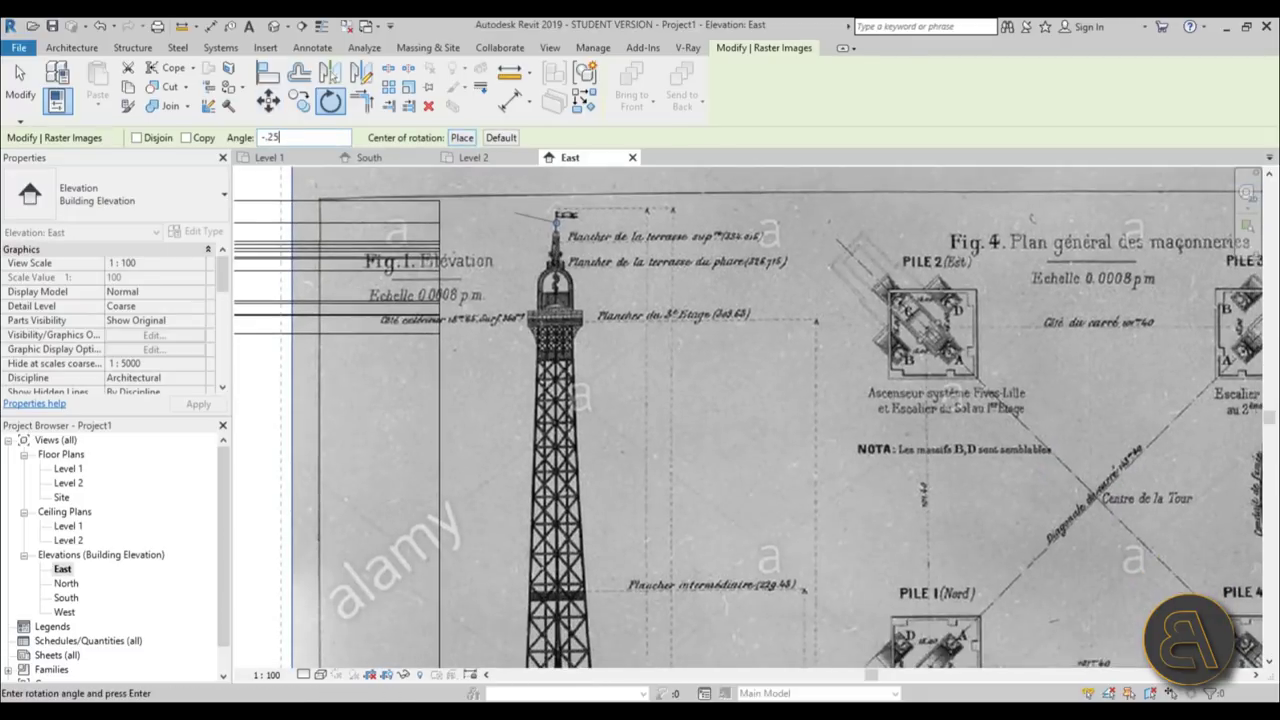
{"action": "key", "text": "Return"}
{"action": "scroll", "coordinate": [672, 447], "scroll_direction": "down", "scroll_amount": 5}
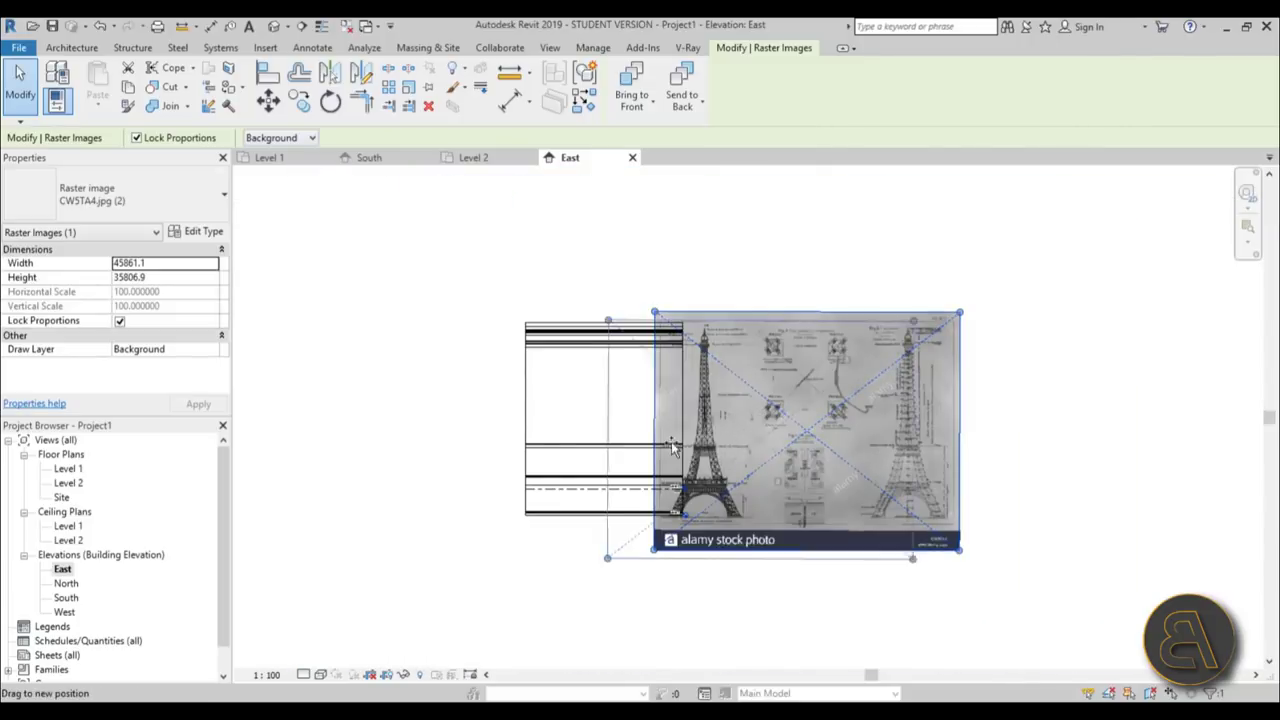
- Move the image so its left tower overlaps the extrusion and nudge it vertically to line up the tower base with Level 1
{"action": "left_click_drag", "start_coordinate": [672, 447], "coordinate": [545, 447]}
{"action": "scroll", "coordinate": [600, 527], "scroll_direction": "up", "scroll_amount": 6}
{"action": "key", "text": "Up"}
{"action": "key", "text": "Up"}
{"action": "key", "text": "Up"}
{"action": "key", "text": "Up"}
{"action": "key", "text": "Up"}
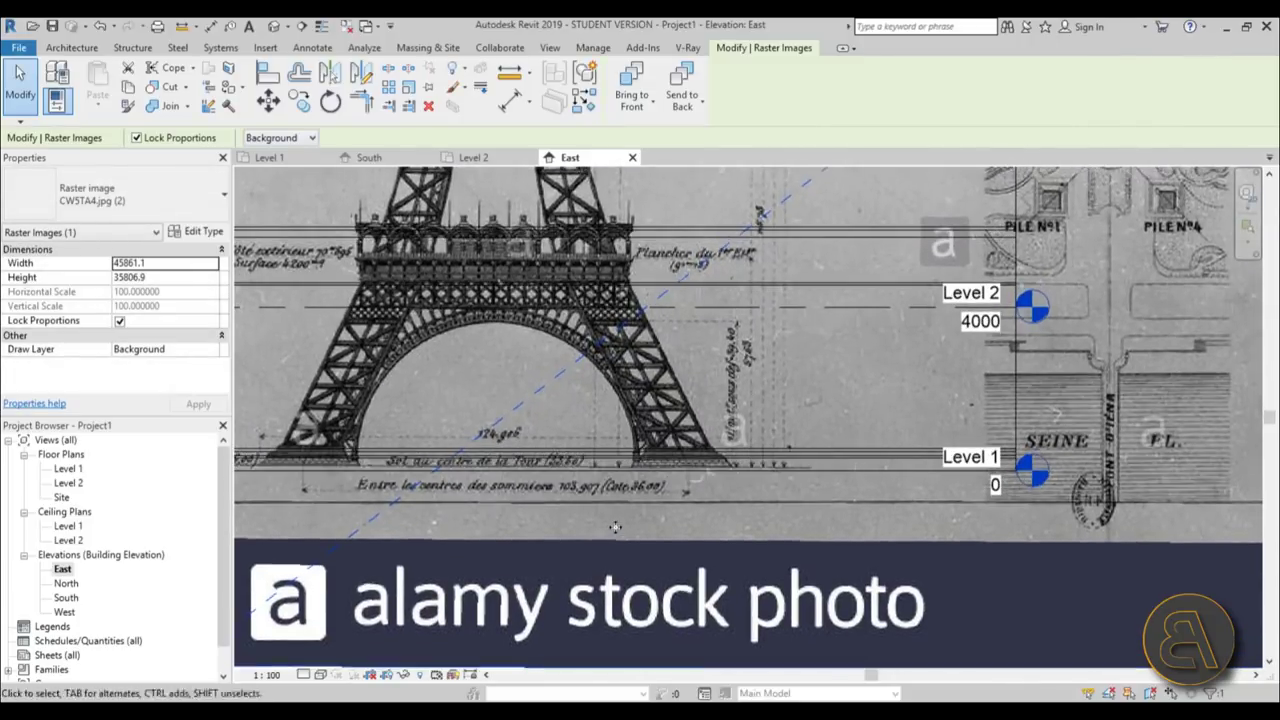
{"action": "key", "text": "Down"}
{"action": "key", "text": "Down"}
{"action": "key", "text": "Down"}
{"action": "key", "text": "Down"}
{"action": "key", "text": "Down"}
{"action": "scroll", "coordinate": [412, 491], "scroll_direction": "up", "scroll_amount": 5}
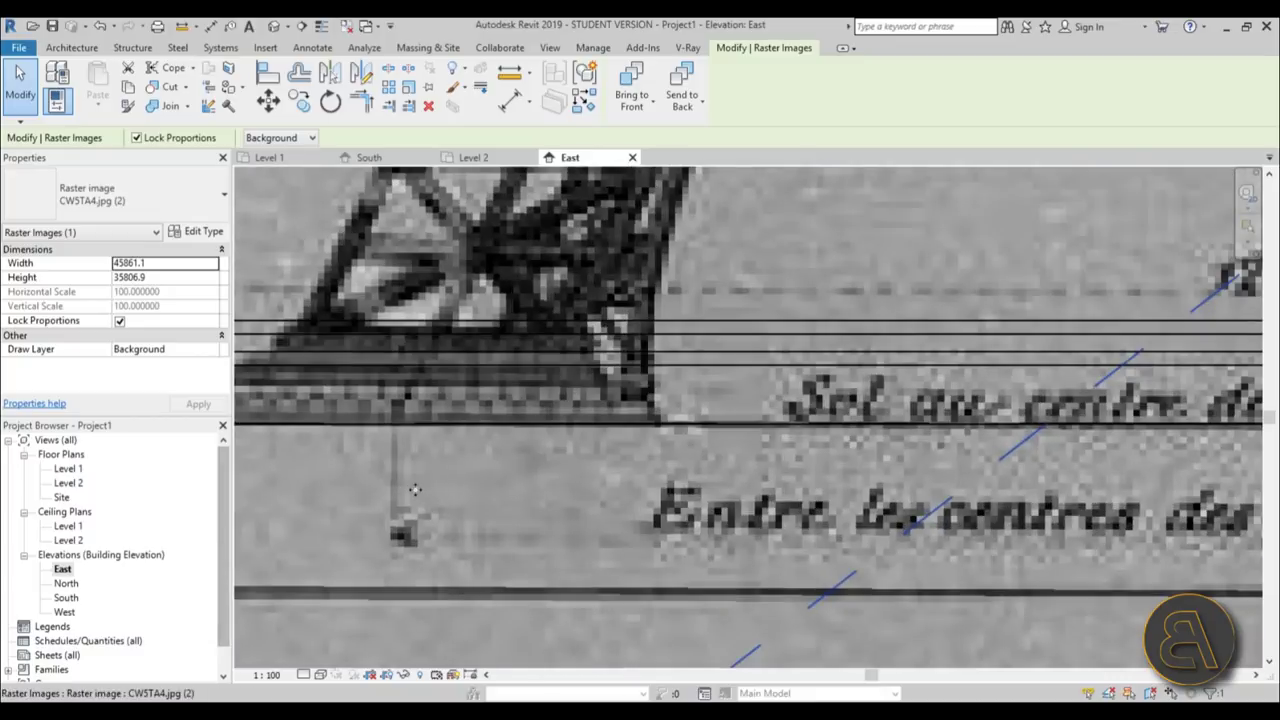
{"action": "key", "text": "Up"}
{"action": "key", "text": "Up"}
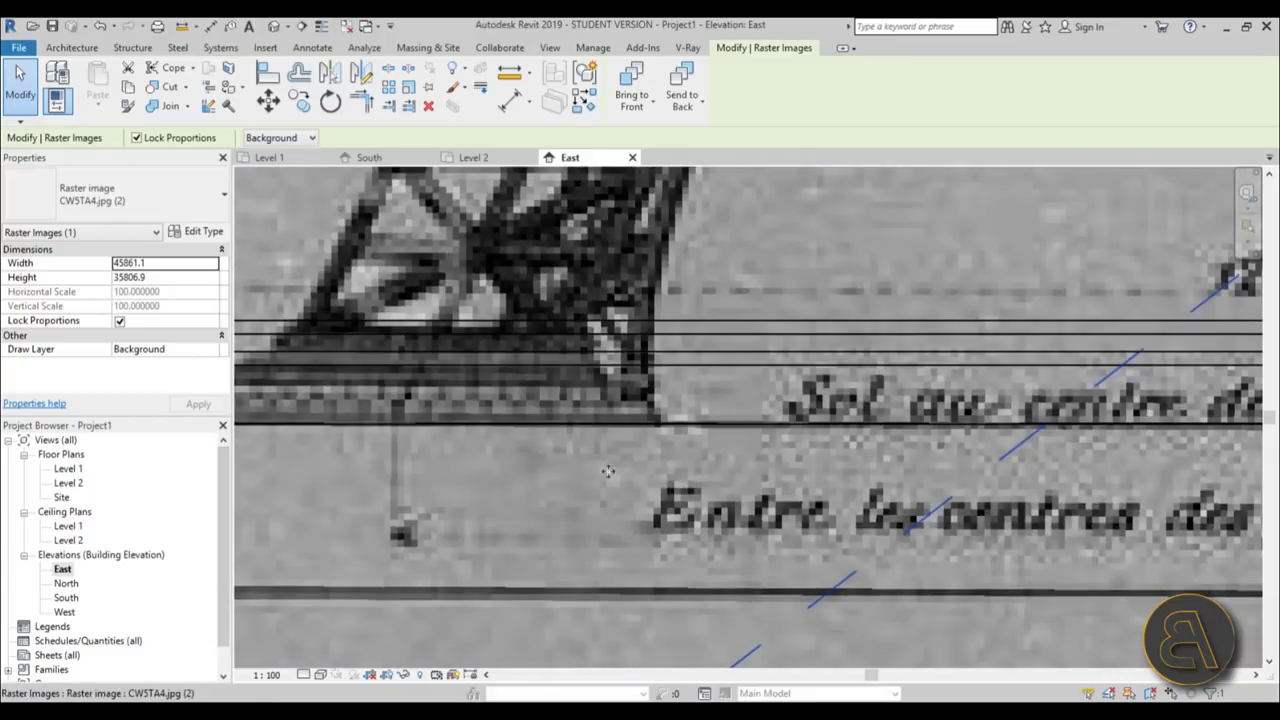
{"action": "scroll", "coordinate": [604, 432], "scroll_direction": "down", "scroll_amount": 6}
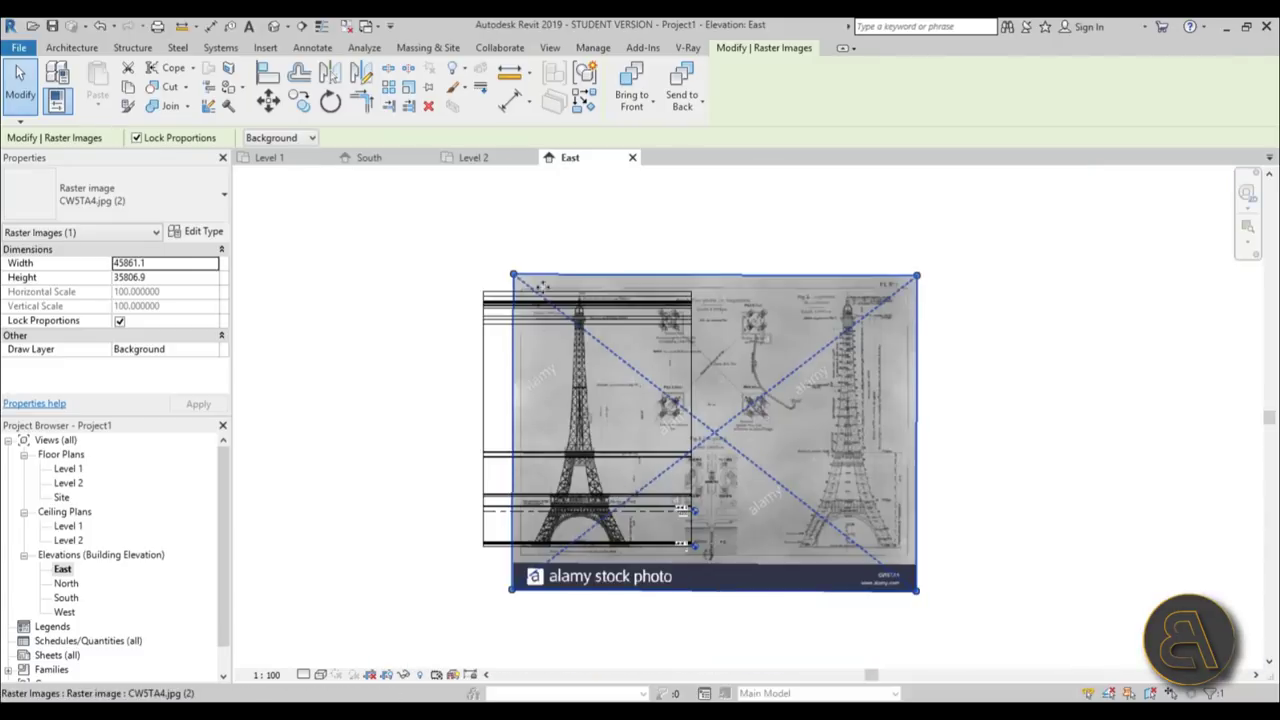
{"action": "scroll", "coordinate": [541, 287], "scroll_direction": "up", "scroll_amount": 2}
{"action": "left_click", "coordinate": [623, 229]}
{"action": "scroll", "coordinate": [594, 166], "scroll_direction": "down", "scroll_amount": 2}
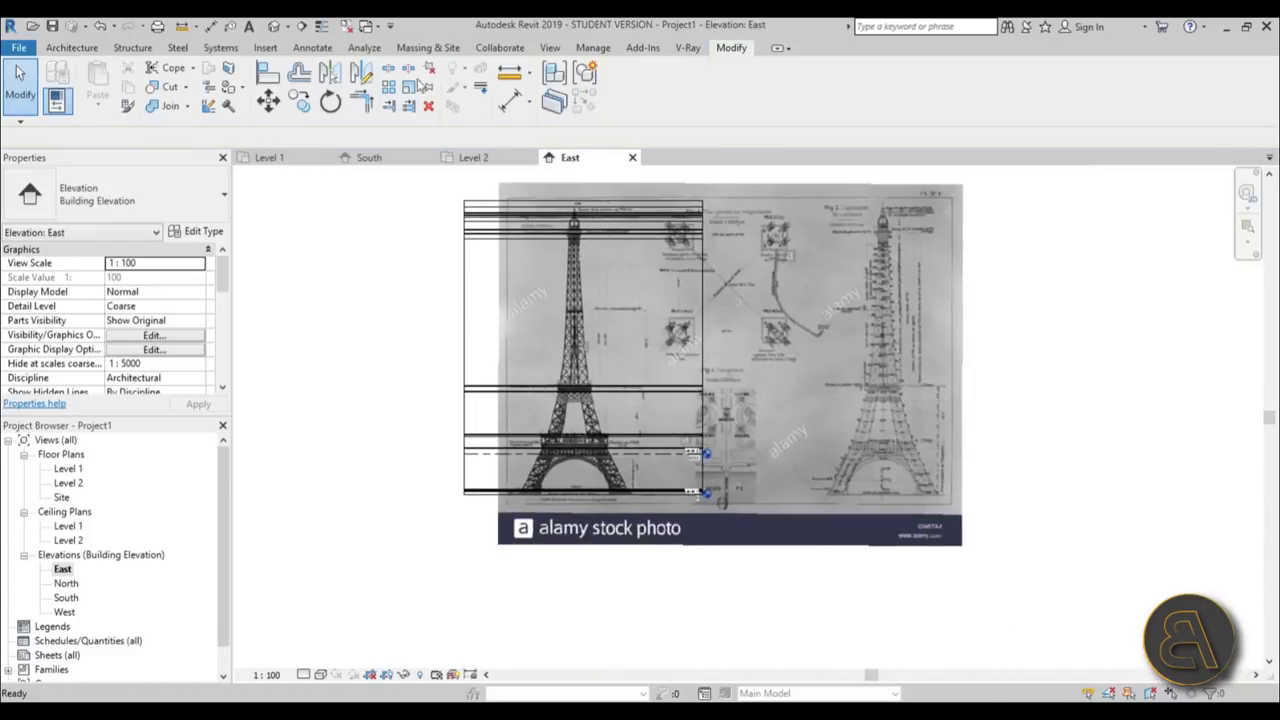
- Draw a vertical grid line through the centre of the left tower drawing, from below its base to above its tip
{"action": "left_click", "coordinate": [88, 44]}
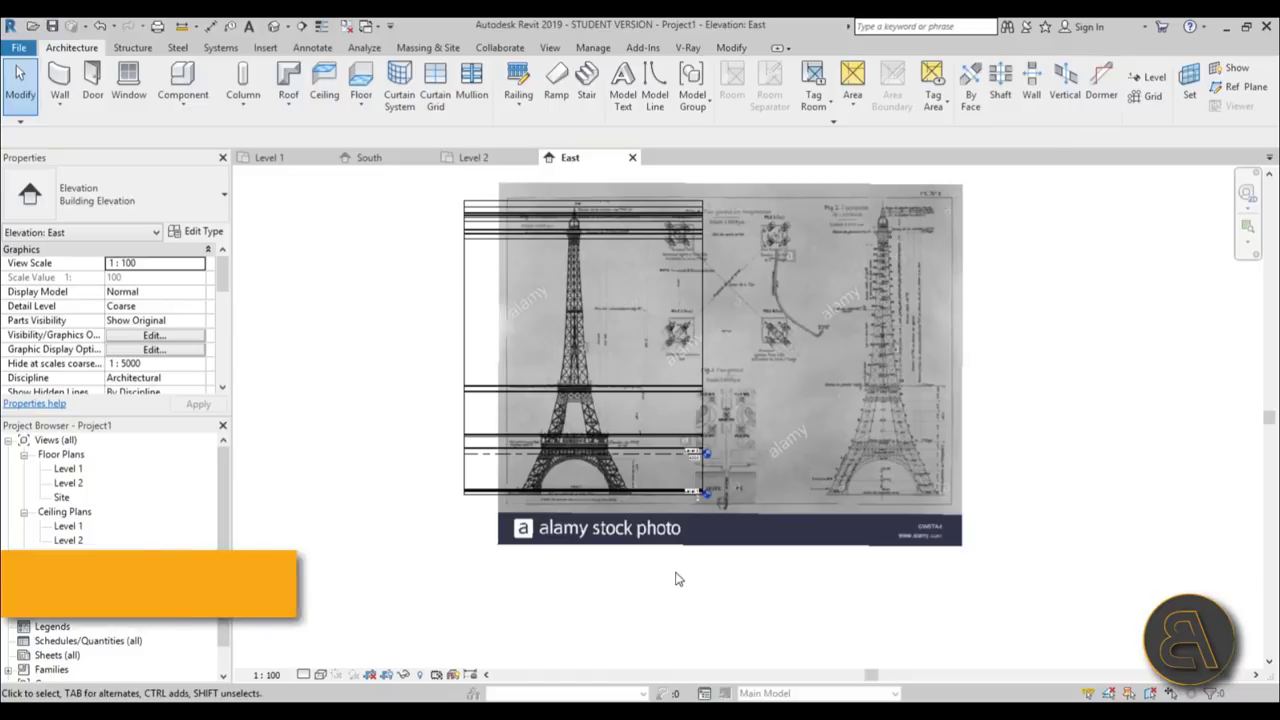
{"action": "key", "text": "g"}
{"action": "key", "text": "r"}
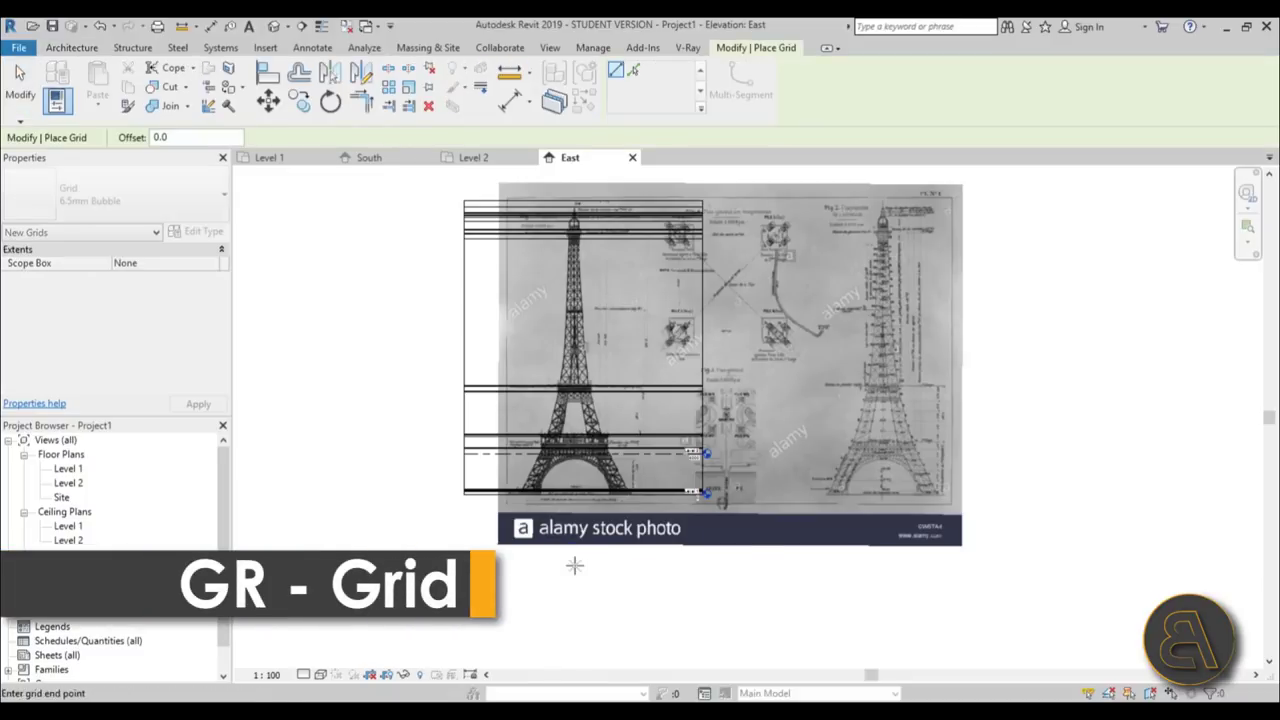
{"action": "scroll", "coordinate": [571, 560], "scroll_direction": "down", "scroll_amount": 2}
{"action": "left_click", "coordinate": [570, 592]}
{"action": "left_click", "coordinate": [570, 283]}
{"action": "scroll", "coordinate": [570, 283], "scroll_direction": "up", "scroll_amount": 3}
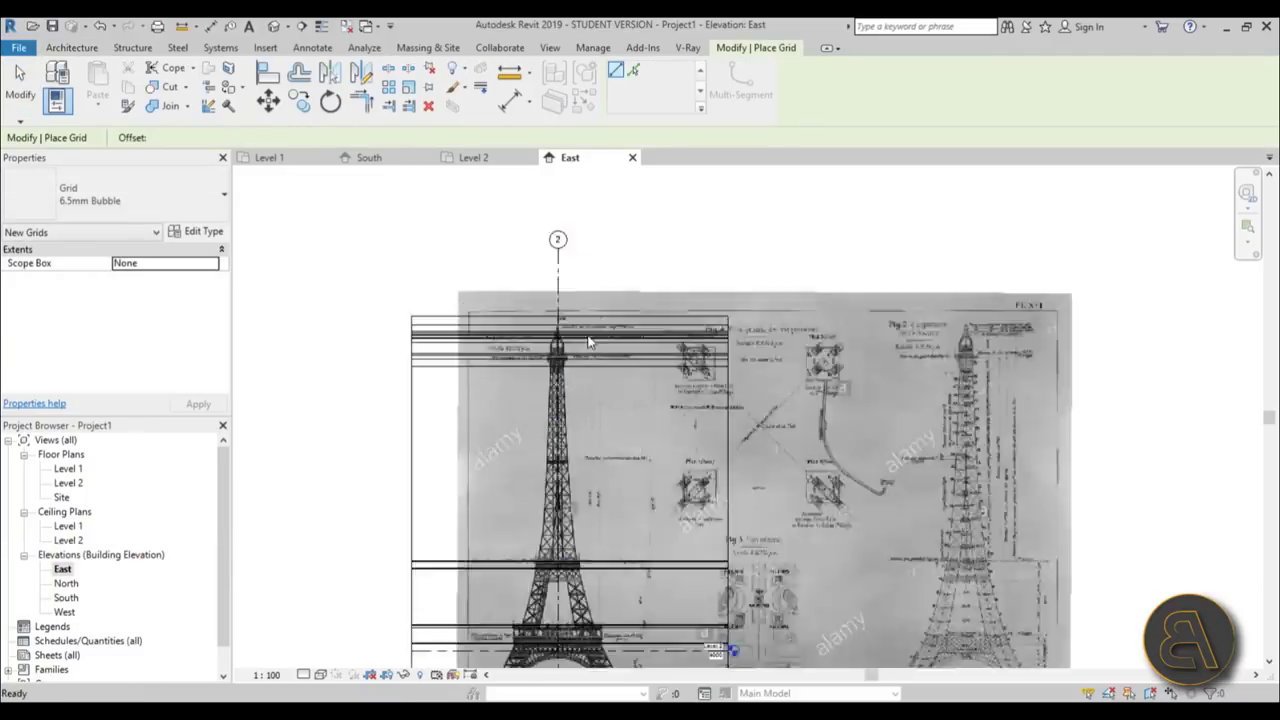
{"action": "key", "text": "Escape"}
{"action": "key", "text": "Escape"}
- Nudge the new grid line left until it runs along the flagpole at the tower's tip
{"action": "scroll", "coordinate": [525, 263], "scroll_direction": "up", "scroll_amount": 5}
{"action": "left_click", "coordinate": [501, 368]}
{"action": "key", "text": "Escape"}
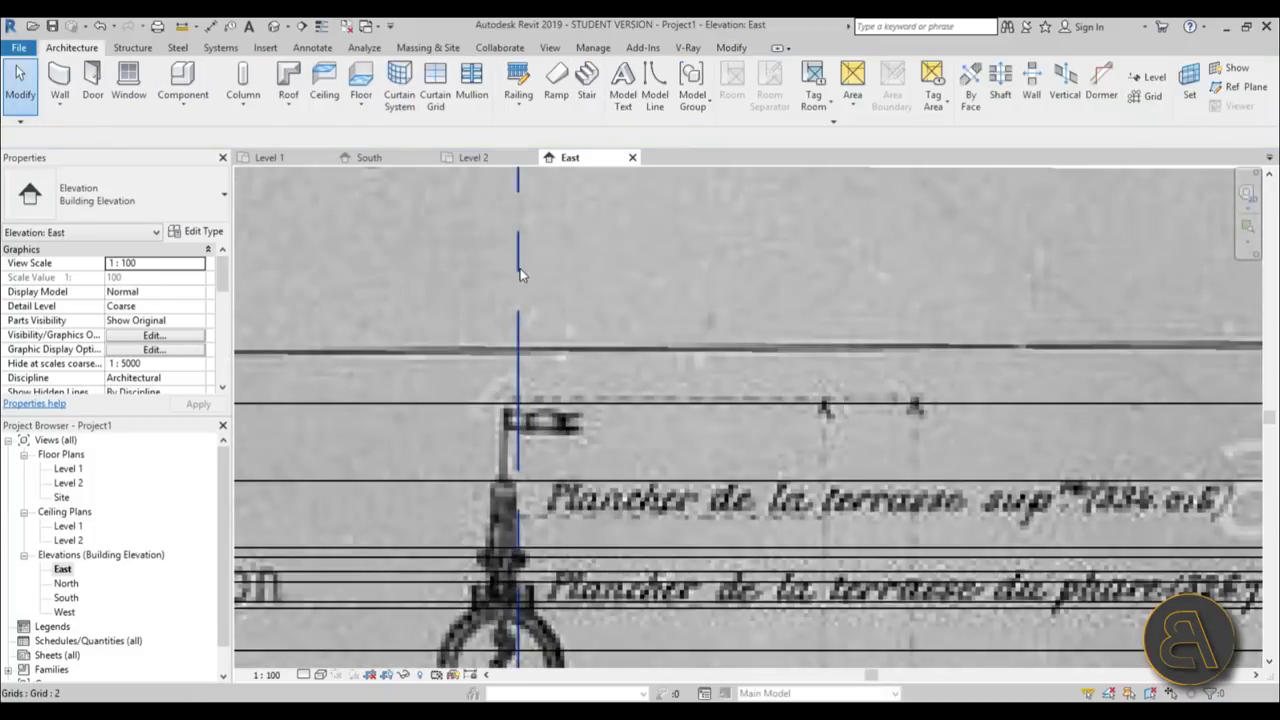
{"action": "left_click", "coordinate": [516, 400]}
{"action": "scroll", "coordinate": [498, 415], "scroll_direction": "up", "scroll_amount": 4}
{"action": "key", "text": "Left"}
{"action": "key", "text": "Left"}
{"action": "key", "text": "Left"}
{"action": "key", "text": "Left"}
{"action": "key", "text": "Left"}
{"action": "key", "text": "Left"}
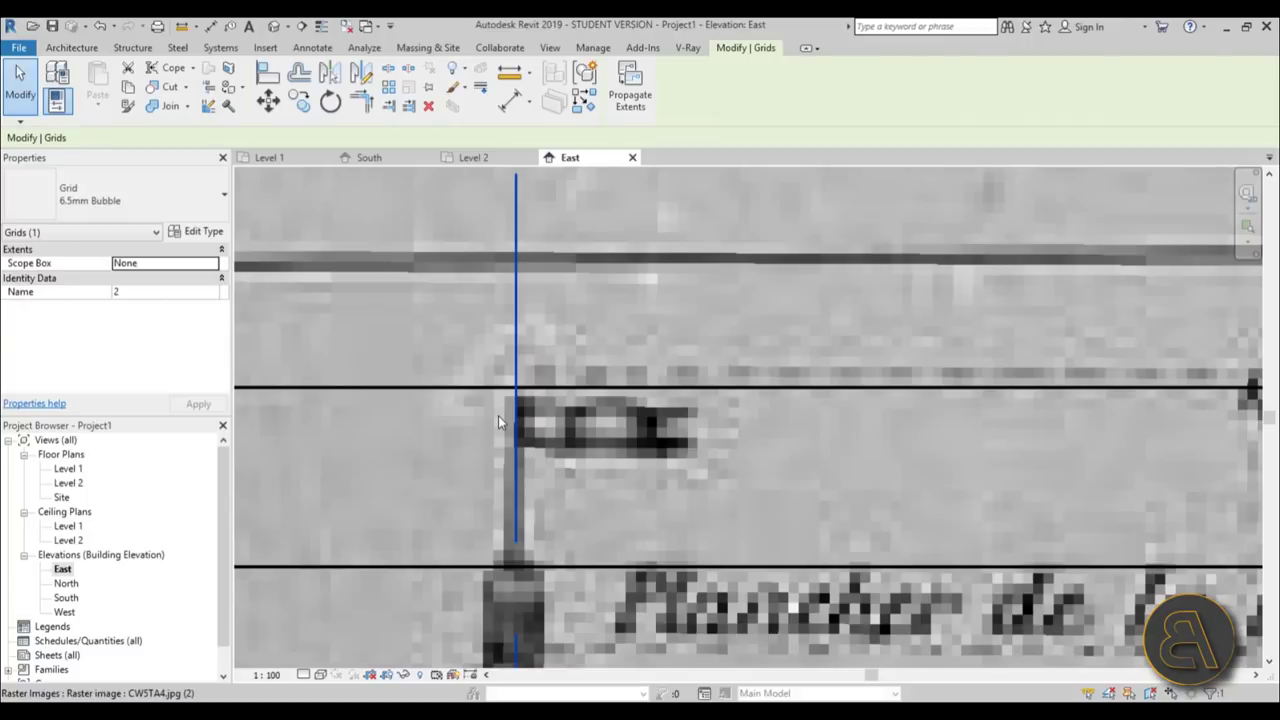
{"action": "key", "text": "Escape"}
- Check the grid line's alignment with the centre of the tower's arch and base
{"action": "scroll", "coordinate": [498, 415], "scroll_direction": "down", "scroll_amount": 6}
{"action": "scroll", "coordinate": [668, 213], "scroll_direction": "up", "scroll_amount": 2}
{"action": "middle_click_drag", "start_coordinate": [668, 213], "coordinate": [670, 185]}
{"action": "scroll", "coordinate": [538, 553], "scroll_direction": "up", "scroll_amount": 2}
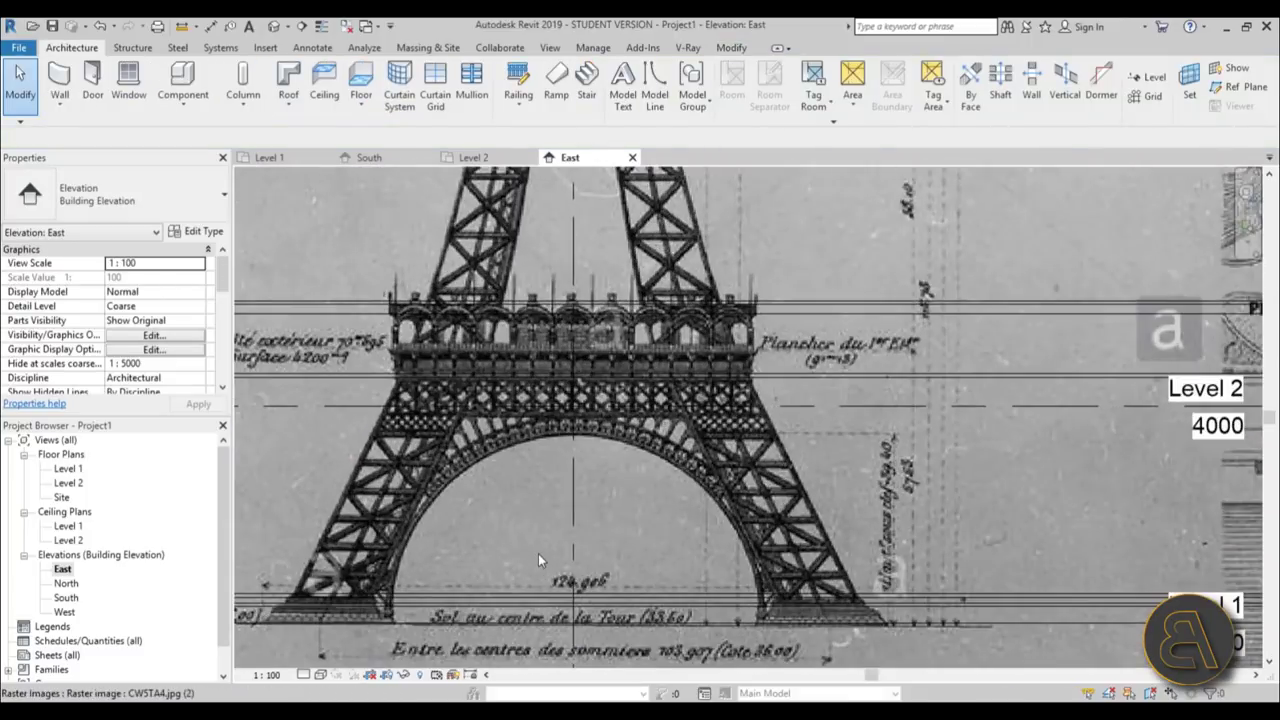
{"action": "scroll", "coordinate": [571, 307], "scroll_direction": "up", "scroll_amount": 3}
{"action": "scroll", "coordinate": [575, 316], "scroll_direction": "down", "scroll_amount": 5}
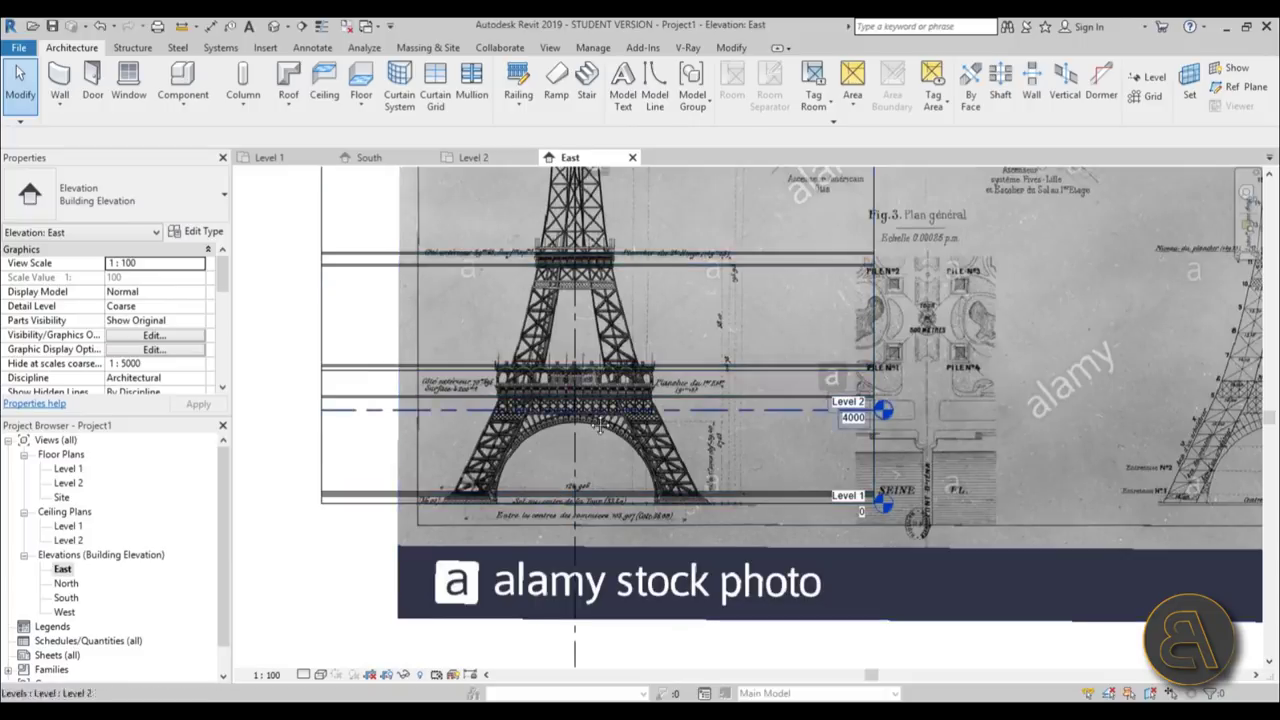
{"action": "middle_click_drag", "start_coordinate": [525, 495], "coordinate": [533, 539]}
{"action": "scroll", "coordinate": [533, 539], "scroll_direction": "down", "scroll_amount": 3}
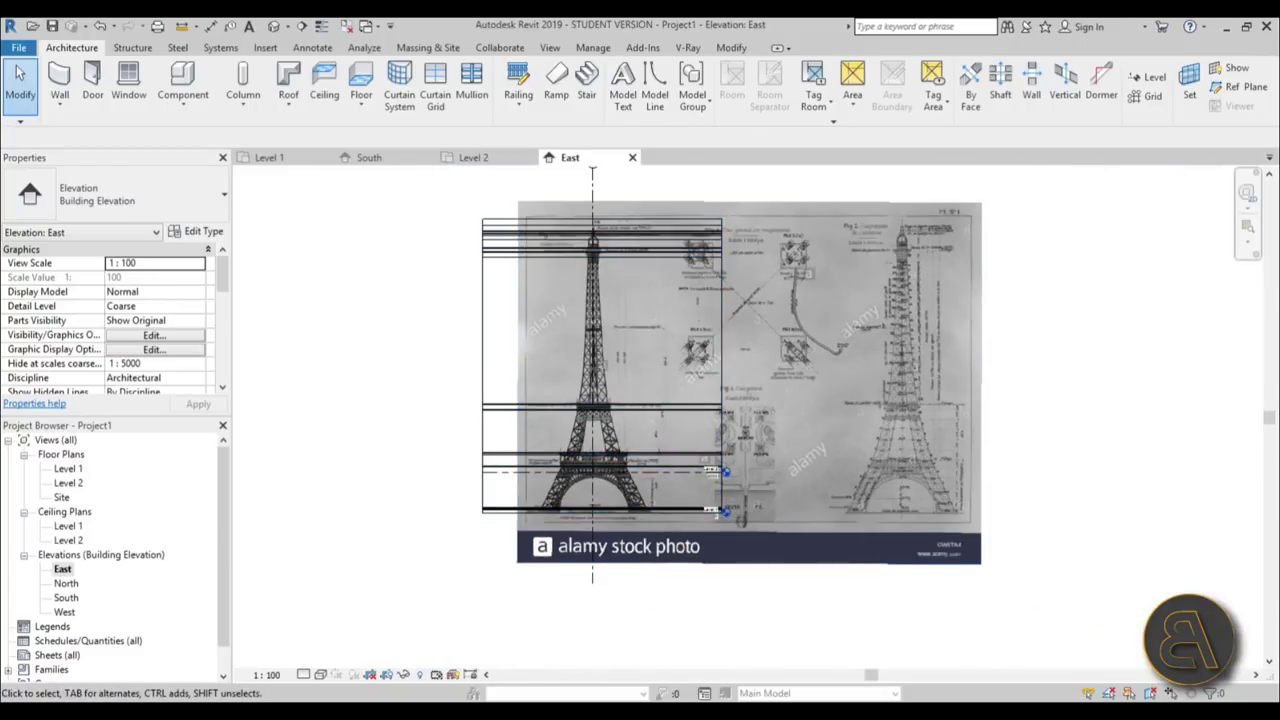
- Edit the tower's generic model in place and open the Level 1 floor plan
{"action": "left_click", "coordinate": [479, 372]}
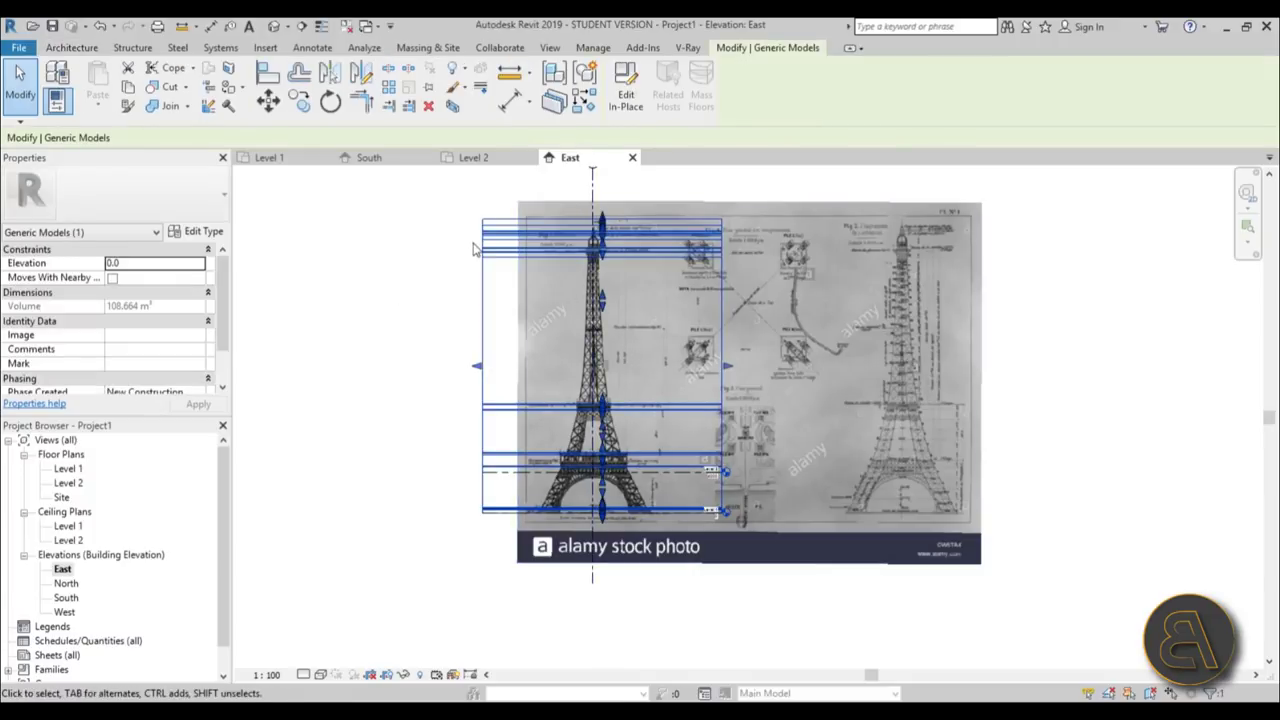
{"action": "left_click", "coordinate": [625, 105]}
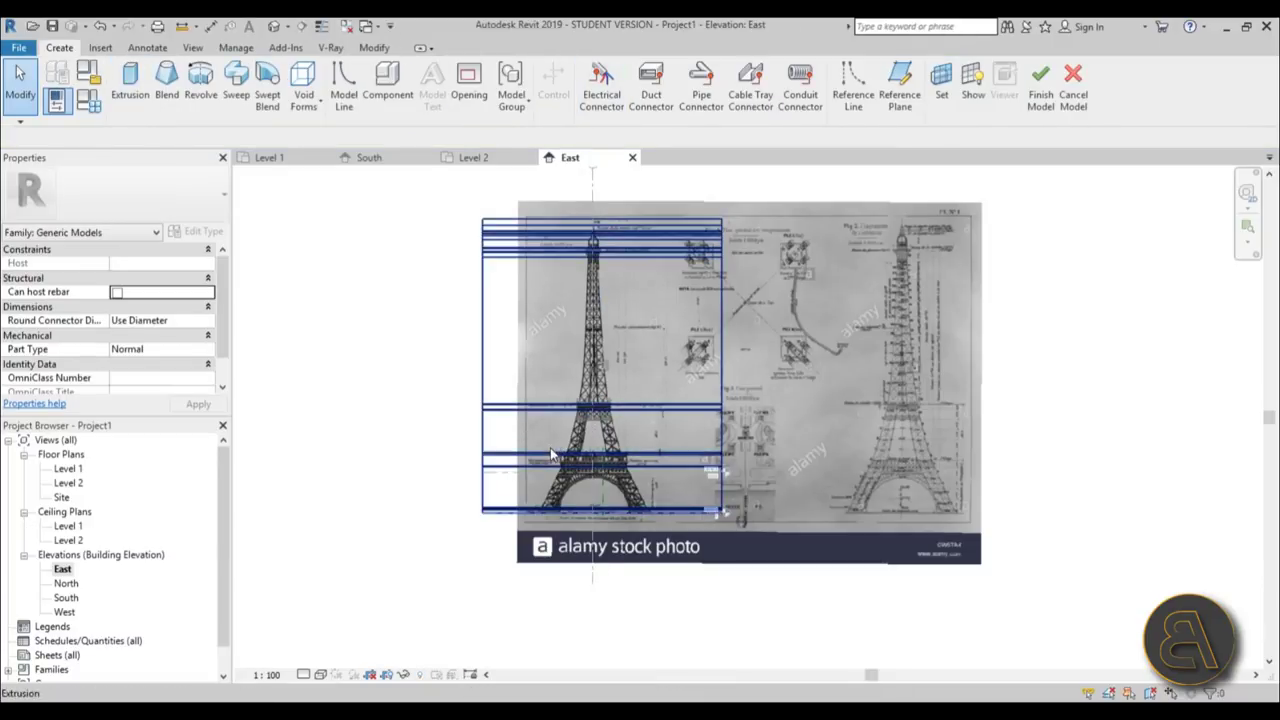
{"action": "double_click", "coordinate": [68, 468]}
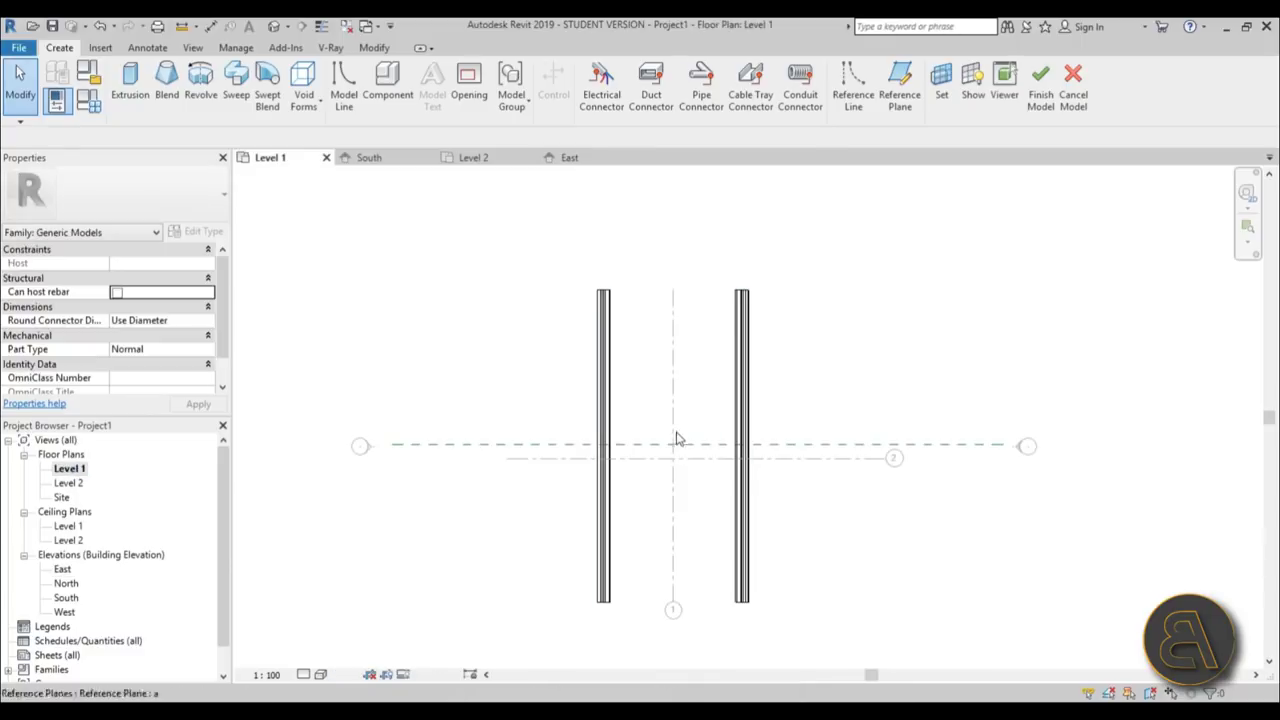
{"action": "left_click", "coordinate": [899, 85]}
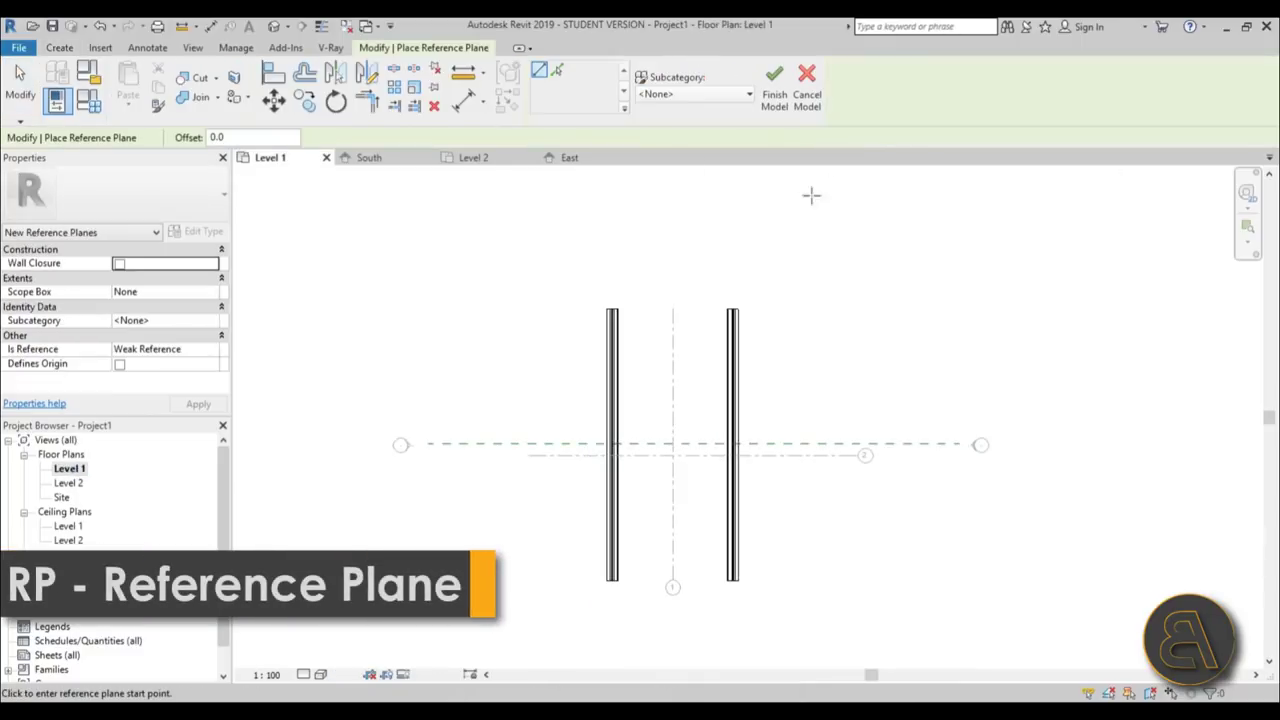
{"action": "key", "text": "Escape"}
{"action": "key", "text": "Escape"}
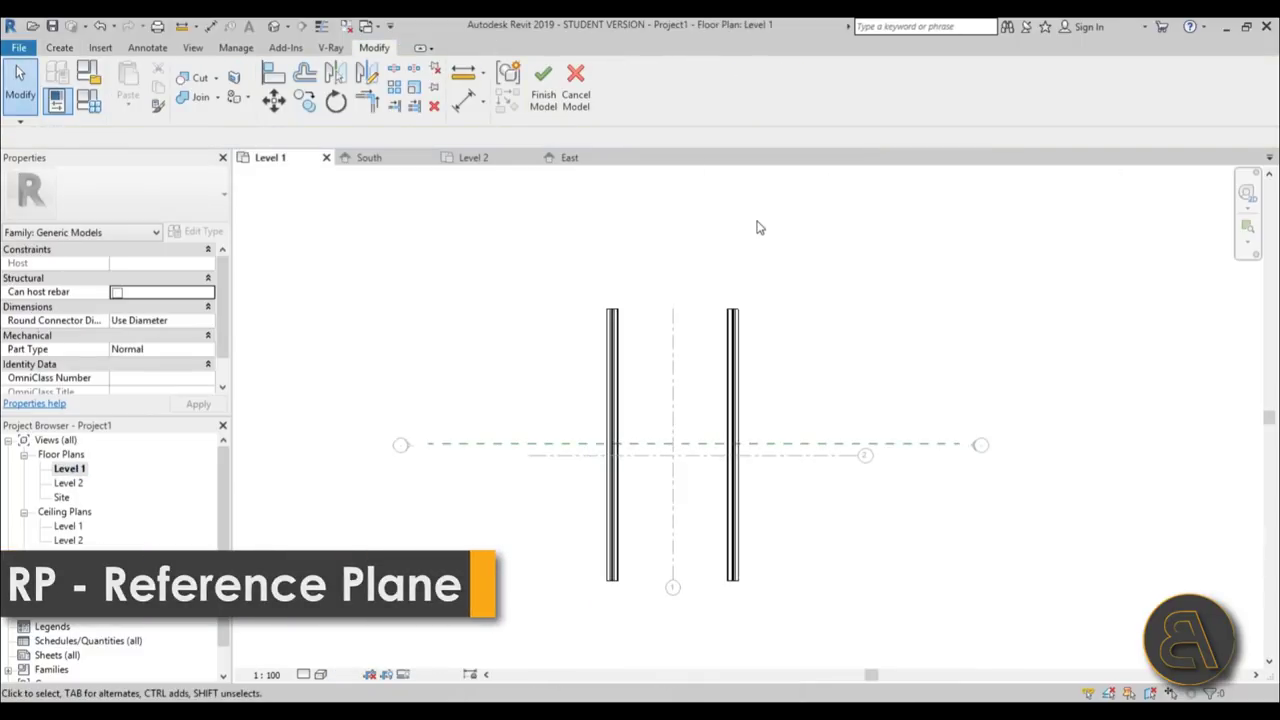
- Draw a vertical reference plane along grid 1, extending past both ends of the extrusion
{"action": "key", "text": "r"}
{"action": "key", "text": "p"}
{"action": "left_click", "coordinate": [673, 251]}
{"action": "left_click", "coordinate": [673, 653]}
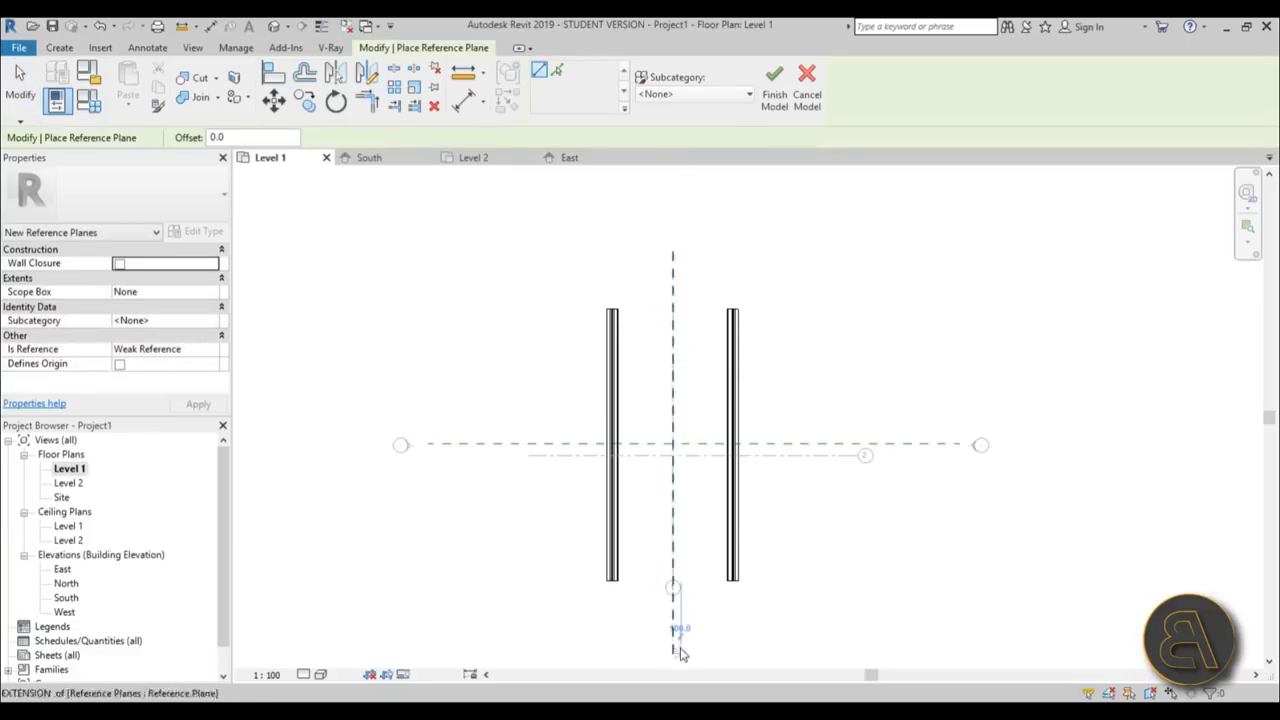
{"action": "key", "text": "Escape"}
{"action": "key", "text": "Escape"}
- Name the new vertical reference plane b
{"action": "left_click", "coordinate": [675, 248]}
{"action": "left_click", "coordinate": [670, 286]}
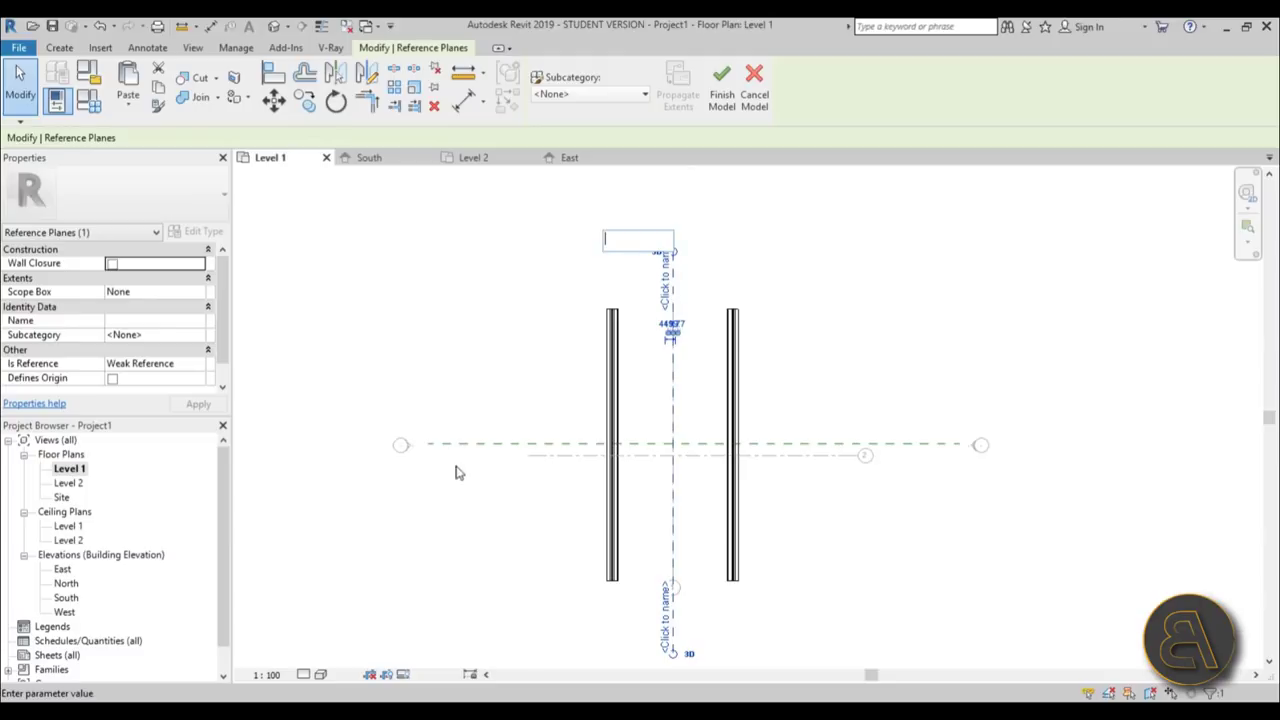
{"action": "type", "text": "b"}
{"action": "key", "text": "Return"}
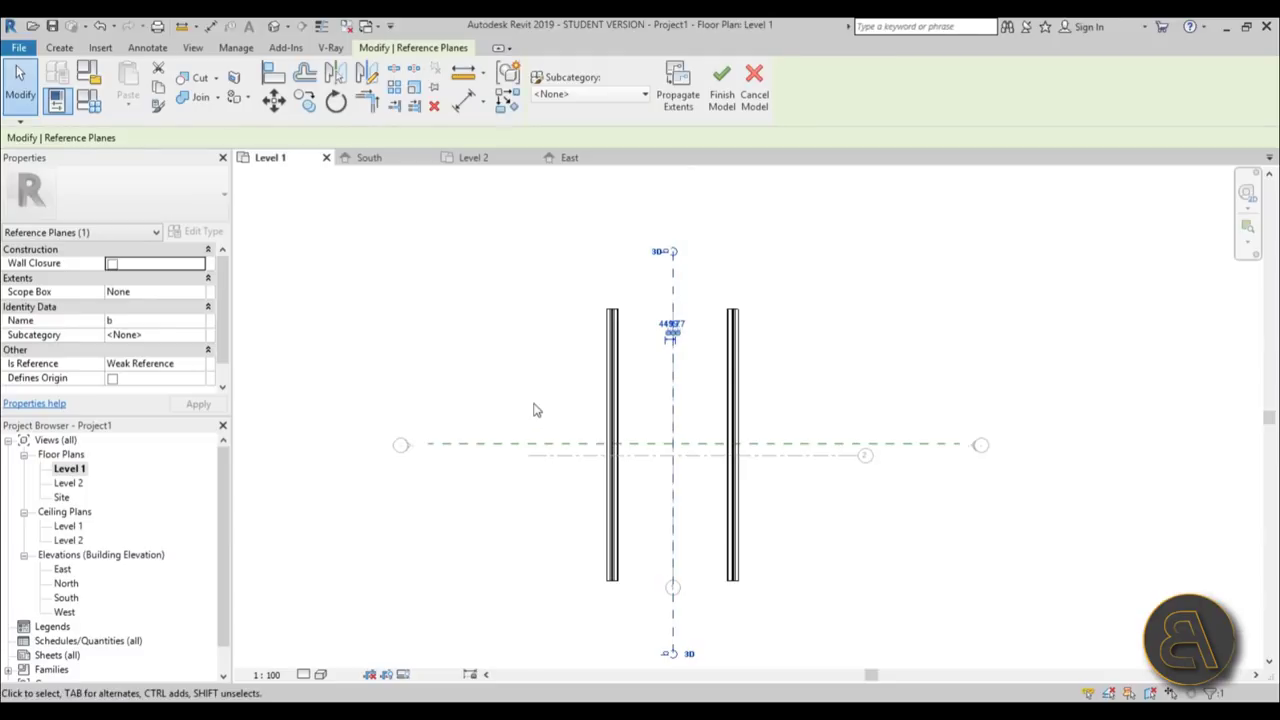
{"action": "key", "text": "Escape"}
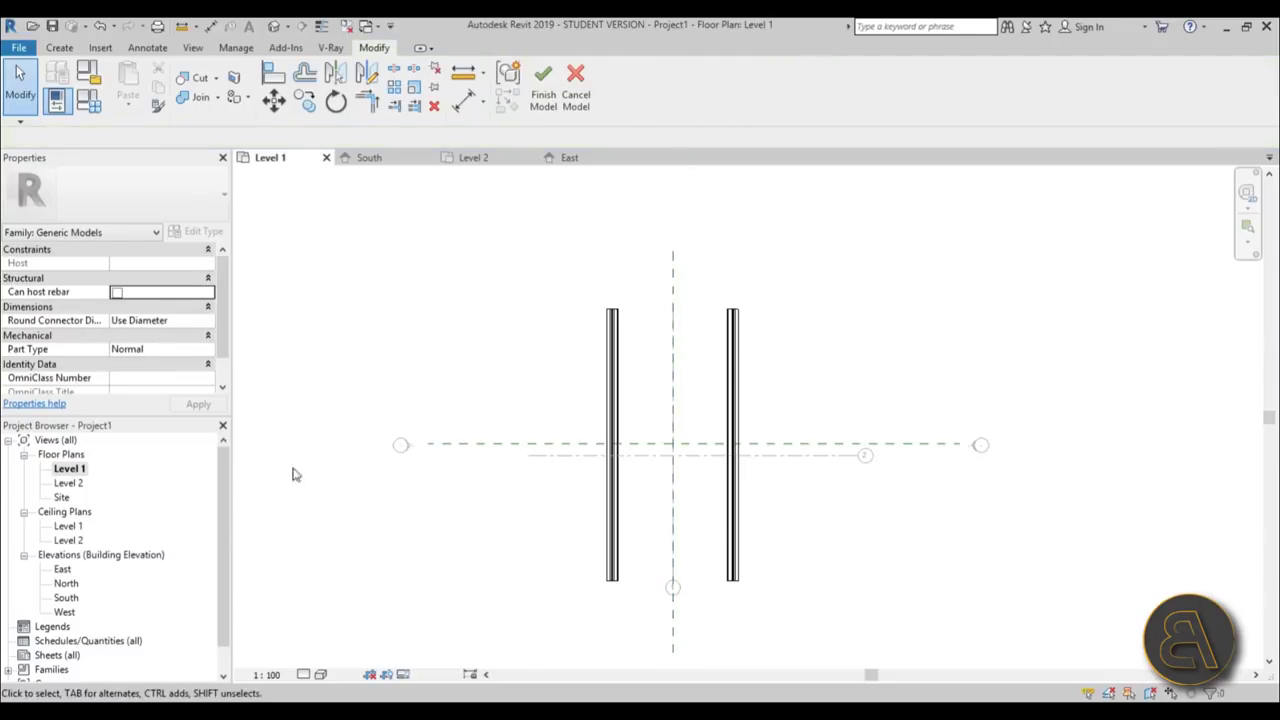
- Open the East elevation and focus on the left leg and arch of the tower drawing
{"action": "double_click", "coordinate": [62, 569]}
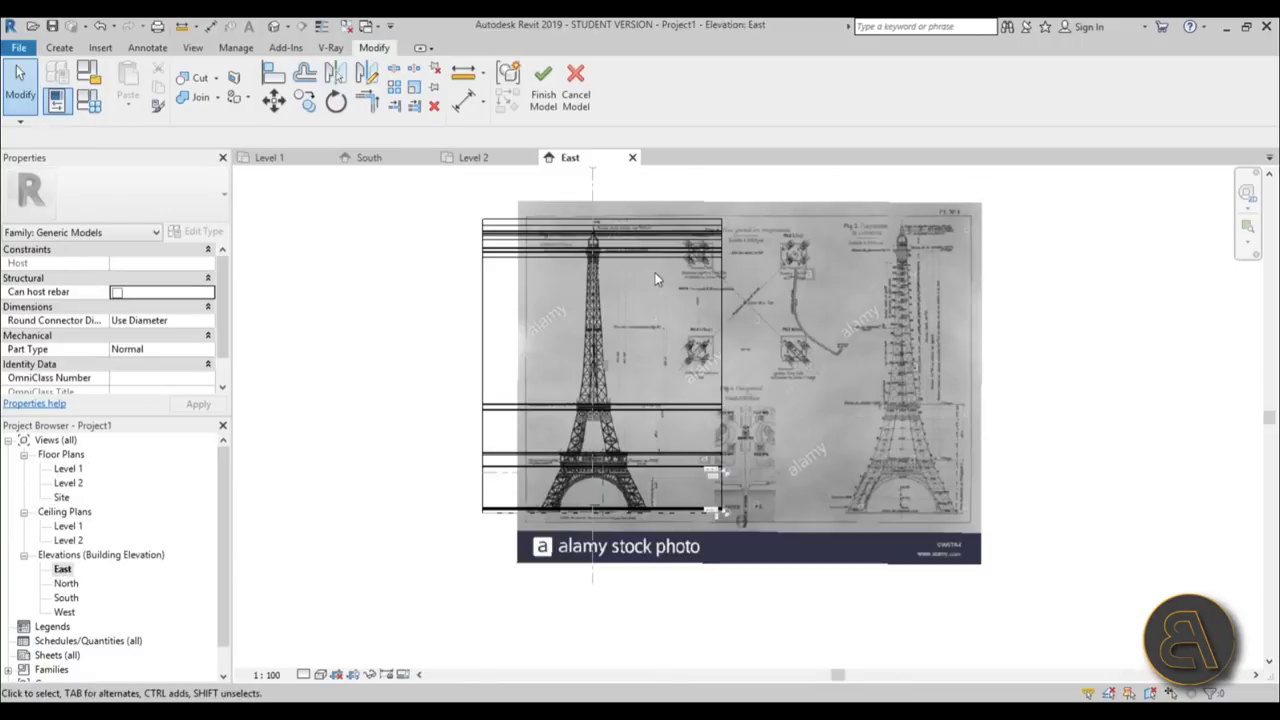
{"action": "scroll", "coordinate": [543, 432], "scroll_direction": "up", "scroll_amount": 3}
{"action": "scroll", "coordinate": [543, 432], "scroll_direction": "up", "scroll_amount": 5}
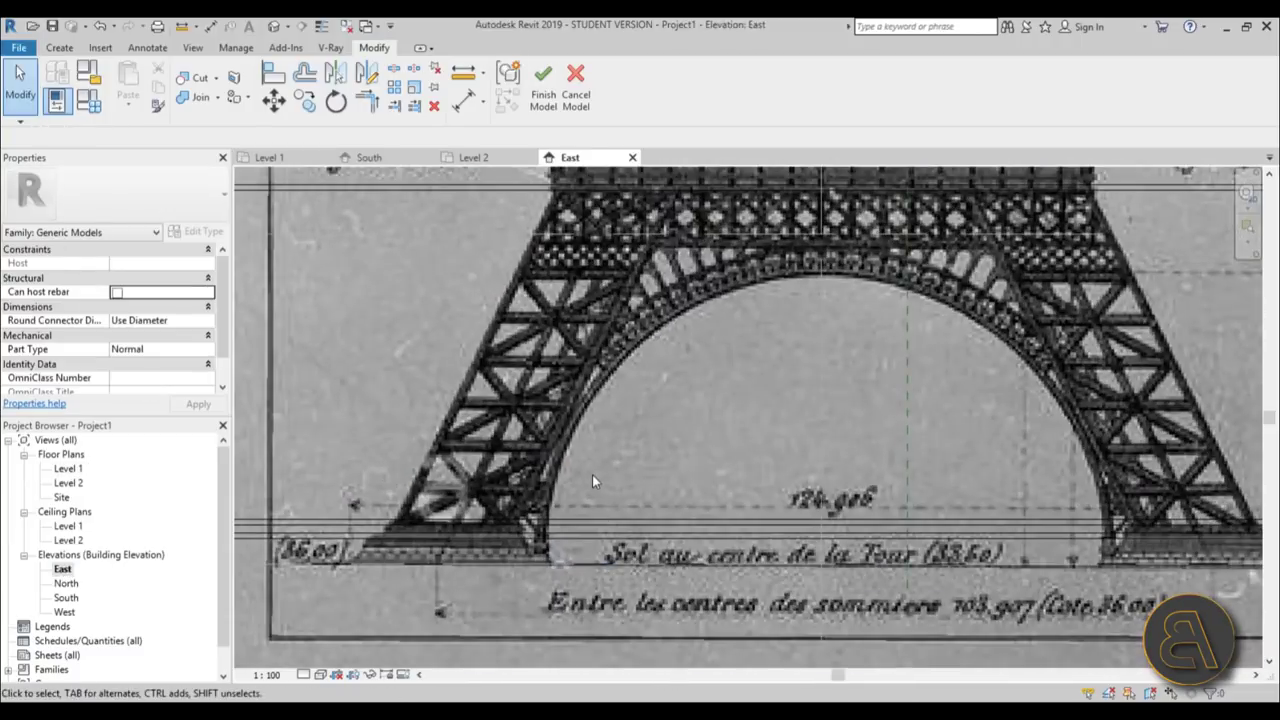